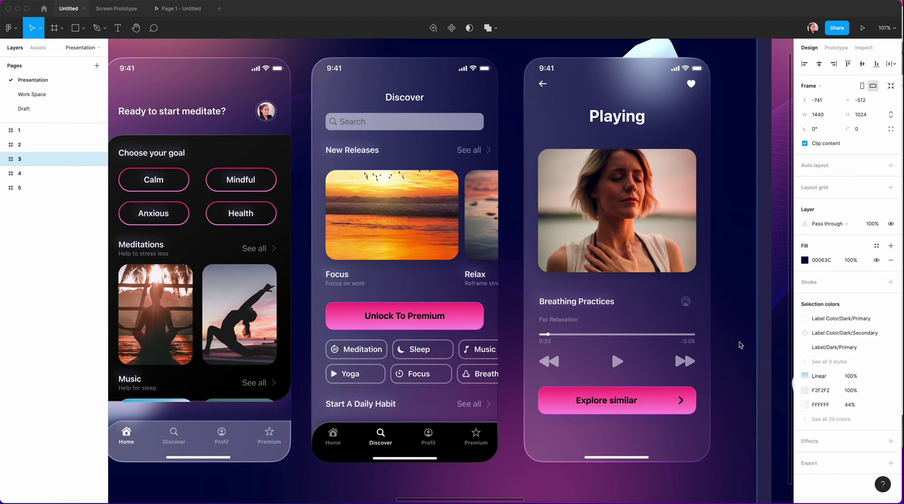
Present the meditation app prototype and test navigation between the Home, Discover and Playing screens
{"action": "key", "text": "super+alt+Return"}
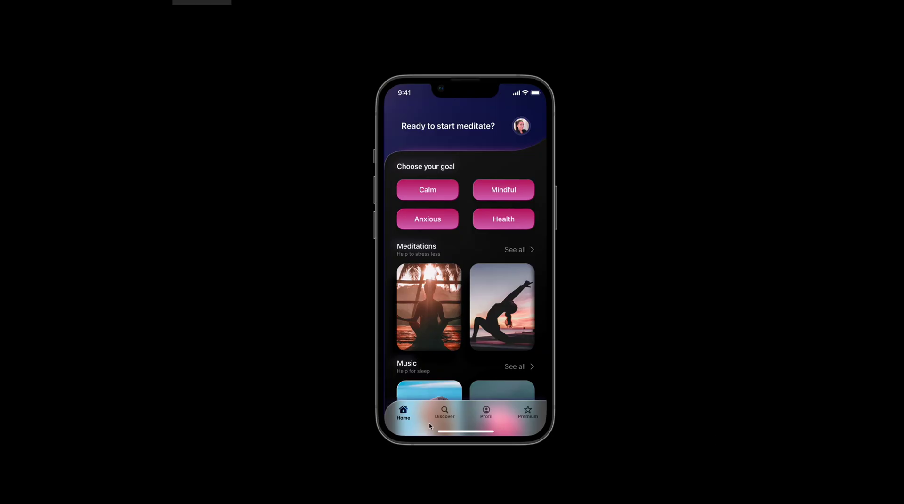
{"action": "left_click", "coordinate": [445, 413]}
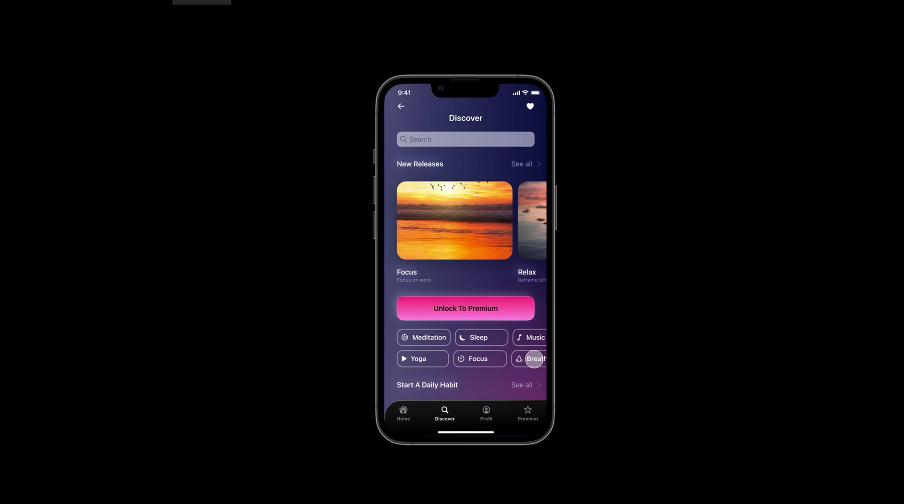
{"action": "left_click", "coordinate": [533, 358]}
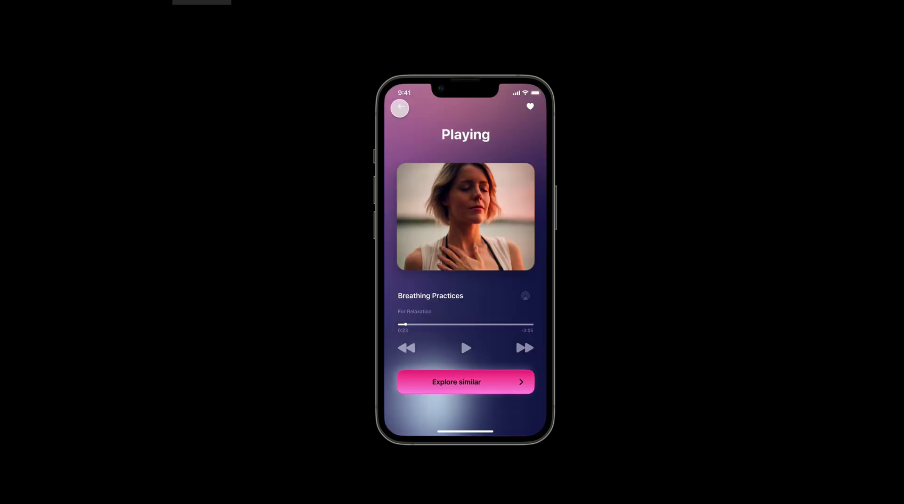
{"action": "left_click", "coordinate": [400, 108]}
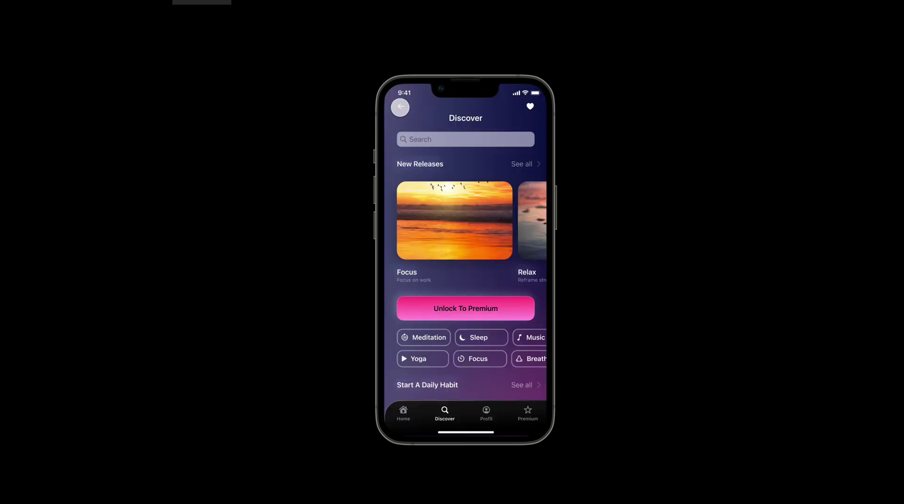
{"action": "left_click", "coordinate": [404, 417]}
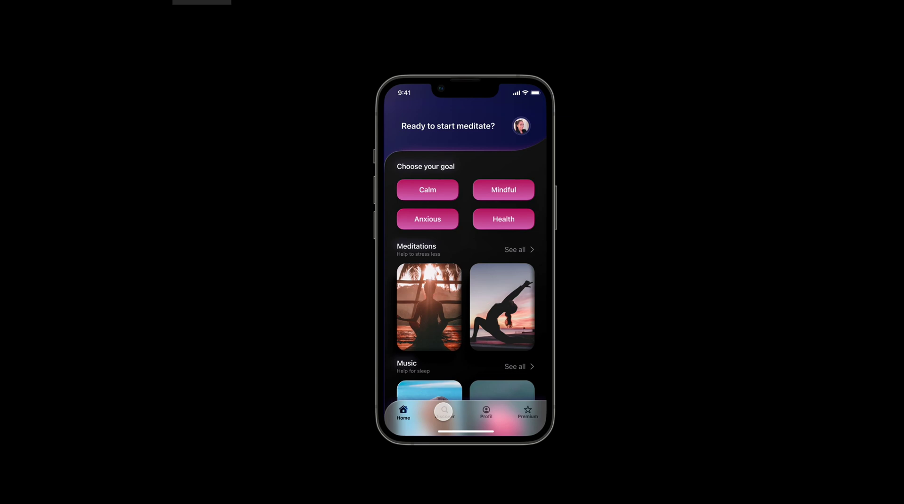
{"action": "left_click", "coordinate": [443, 411]}
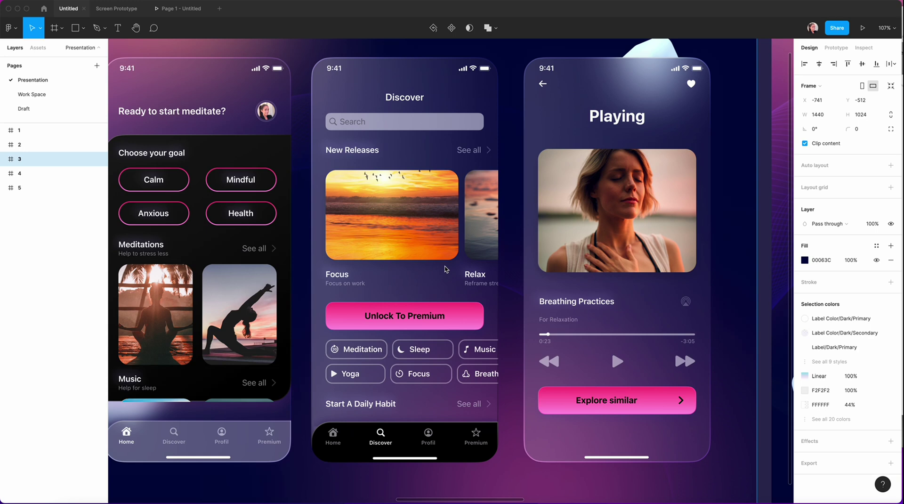
{"action": "scroll", "coordinate": [446, 269], "scroll_direction": "left", "scroll_amount": 2}
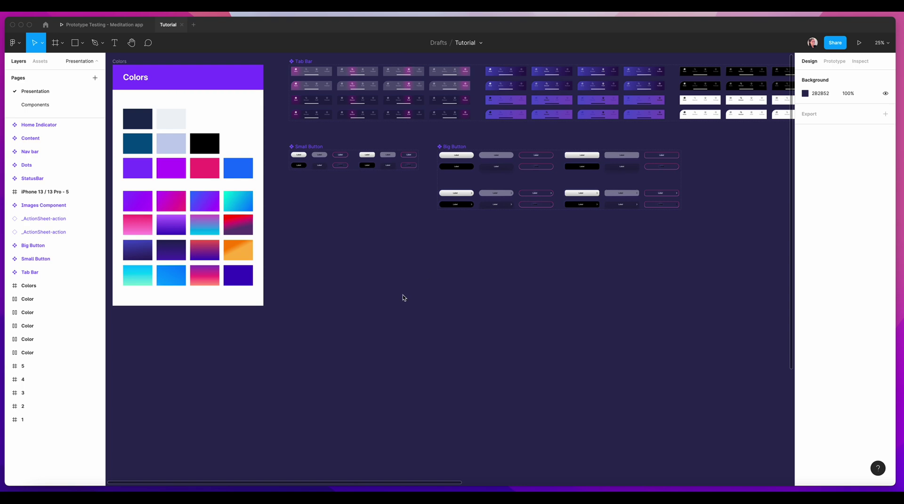
{"action": "scroll", "coordinate": [403, 296], "scroll_direction": "down", "scroll_amount": 10}
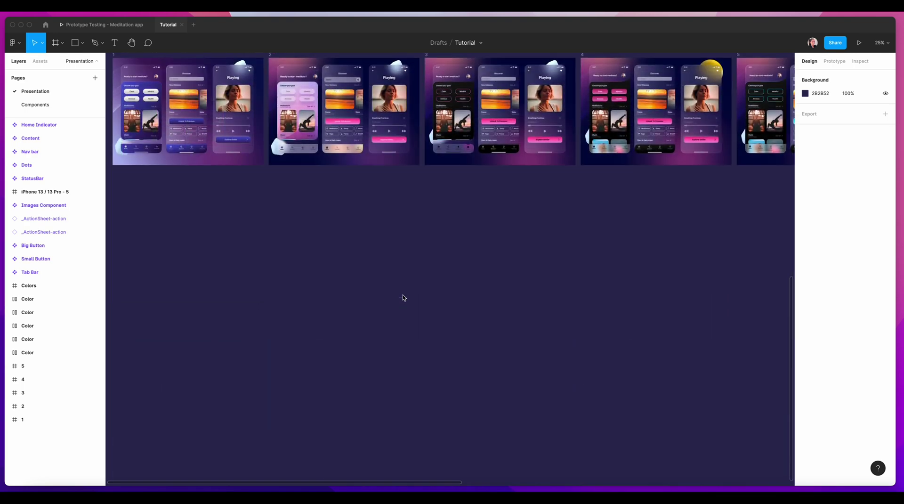
{"action": "scroll", "coordinate": [402, 296], "scroll_direction": "up", "scroll_amount": 2}
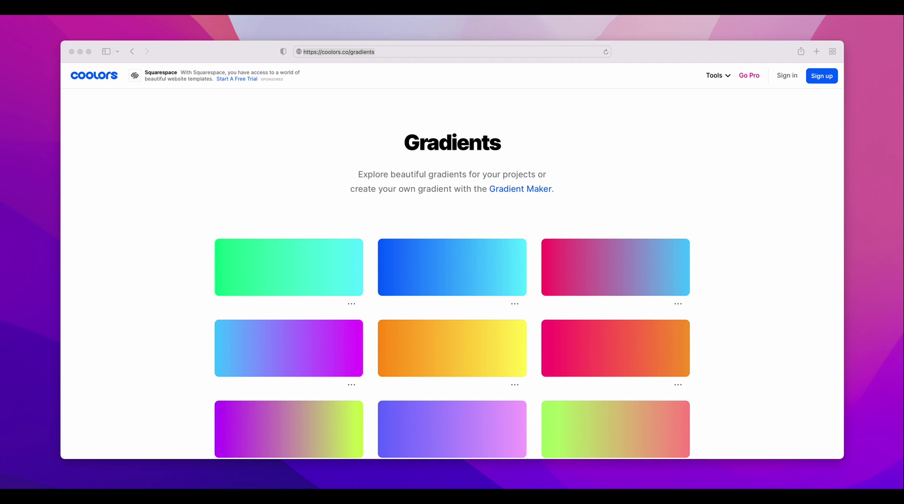
Browse the gradients on coolors.co and copy the light green colour of the green-to-teal gradient
{"action": "scroll", "coordinate": [379, 326], "scroll_direction": "down", "scroll_amount": 5}
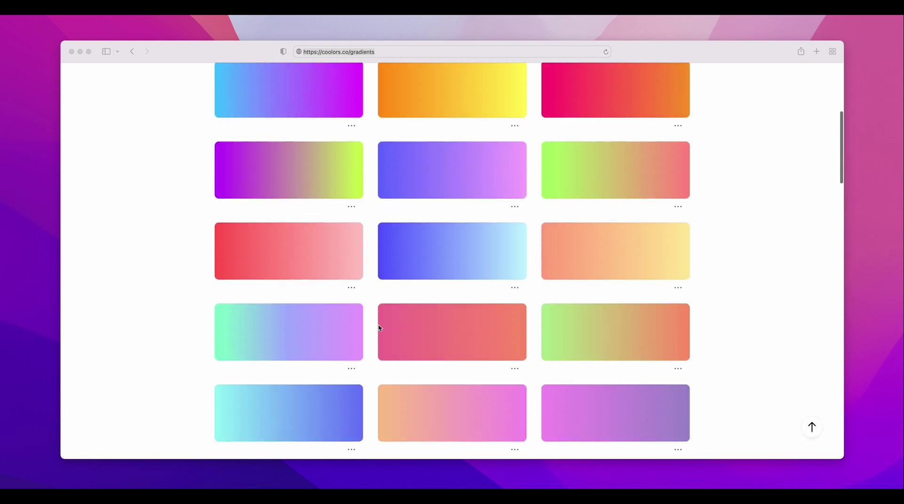
{"action": "scroll", "coordinate": [379, 328], "scroll_direction": "down", "scroll_amount": 15}
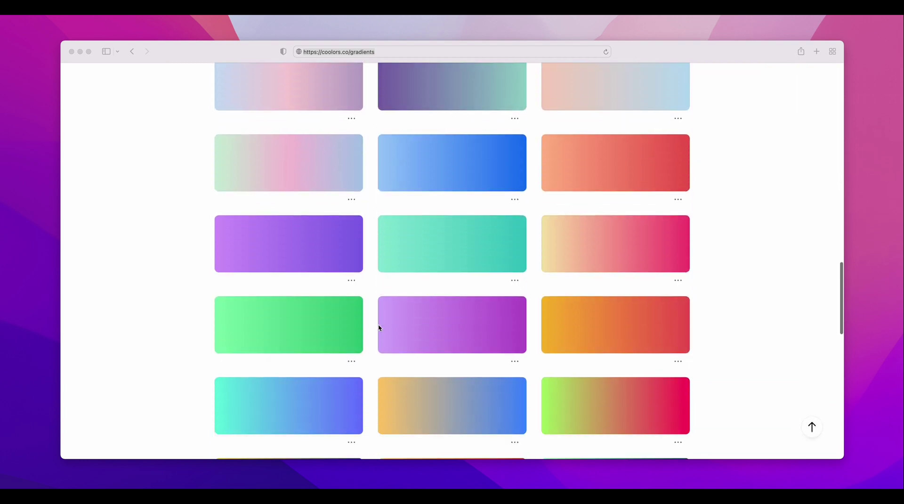
{"action": "mouse_move", "coordinate": [494, 241]}
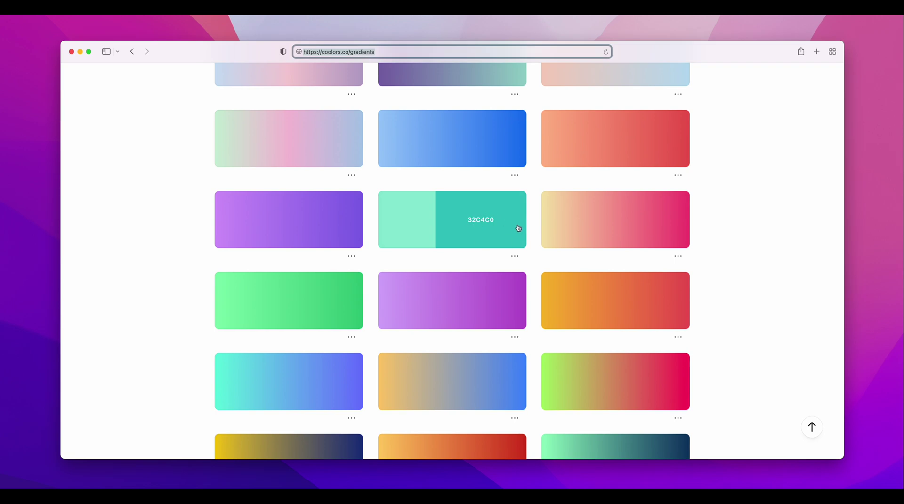
{"action": "left_click", "coordinate": [423, 218]}
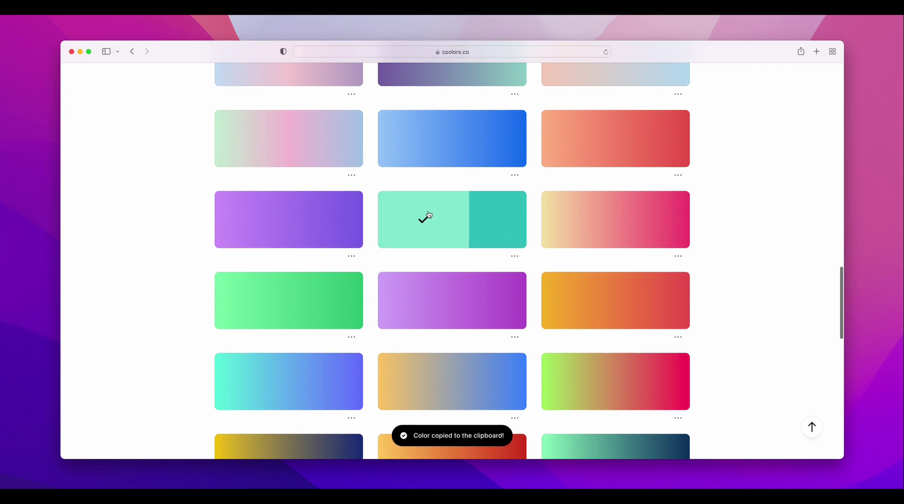
{"action": "scroll", "coordinate": [480, 261], "scroll_direction": "up", "scroll_amount": 1}
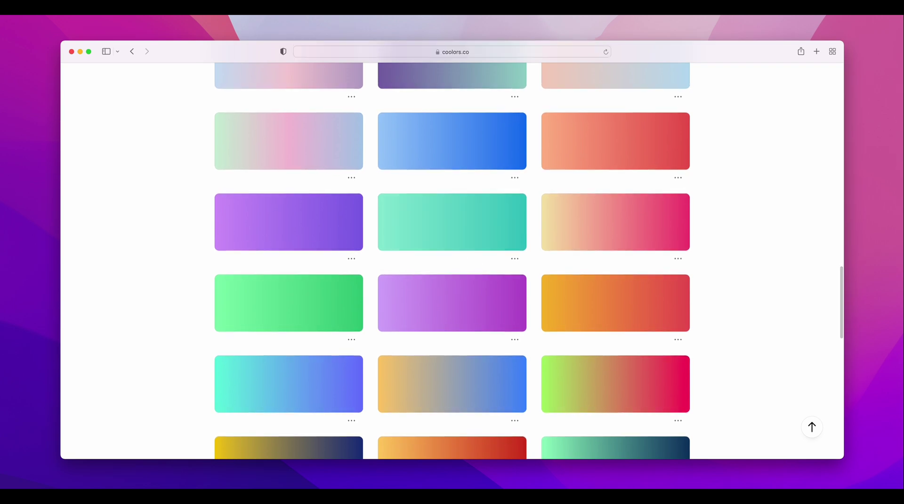
{"action": "mouse_move", "coordinate": [483, 245]}
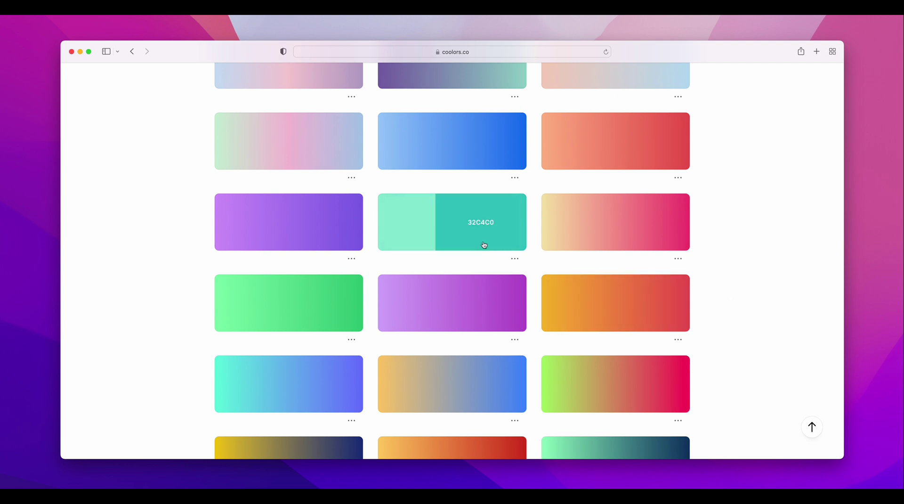
{"action": "scroll", "coordinate": [483, 244], "scroll_direction": "up", "scroll_amount": 15}
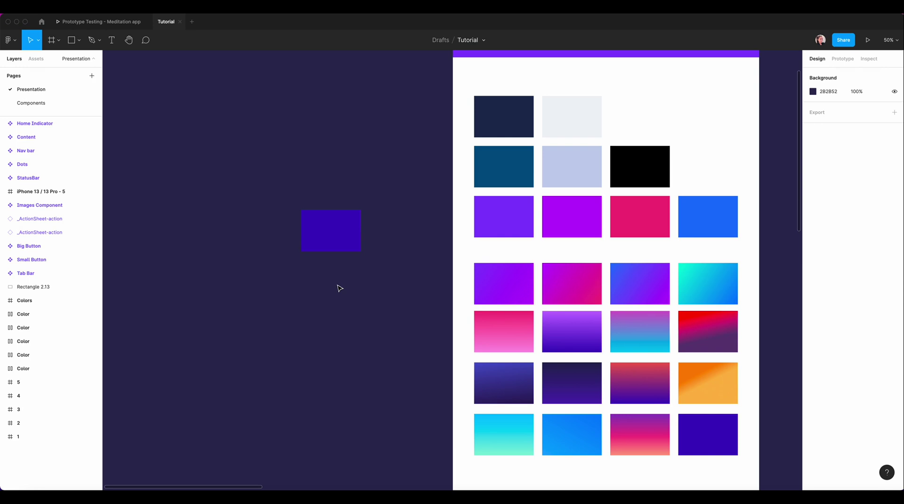
Create a color style named Purple from the standalone rectangle's fill, and detach the style from the rectangle
{"action": "left_click", "coordinate": [332, 243]}
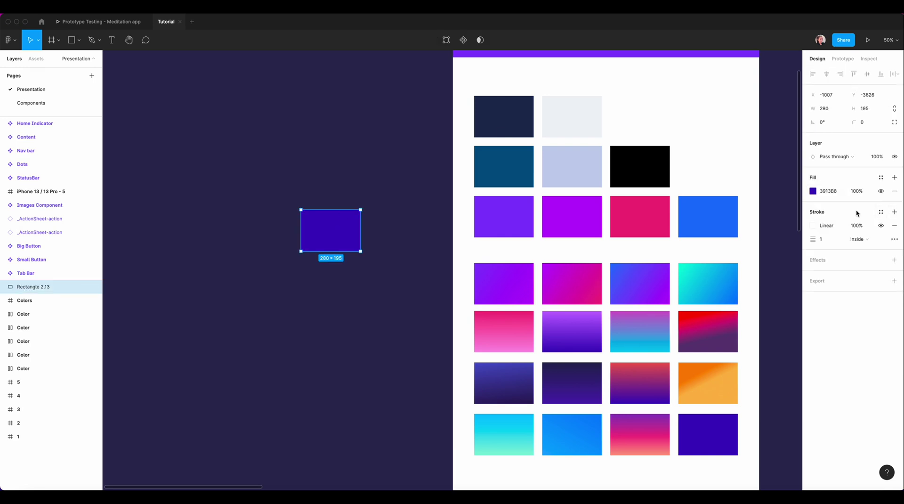
{"action": "left_click", "coordinate": [881, 179]}
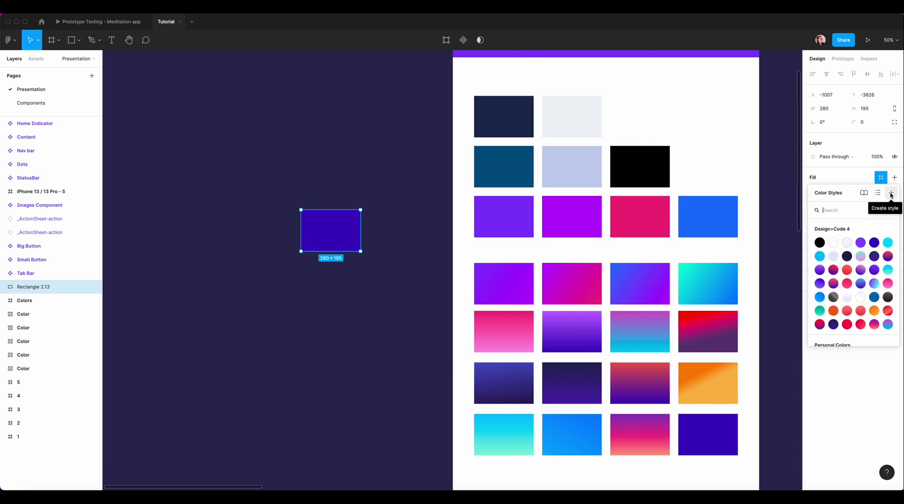
{"action": "left_click", "coordinate": [890, 193]}
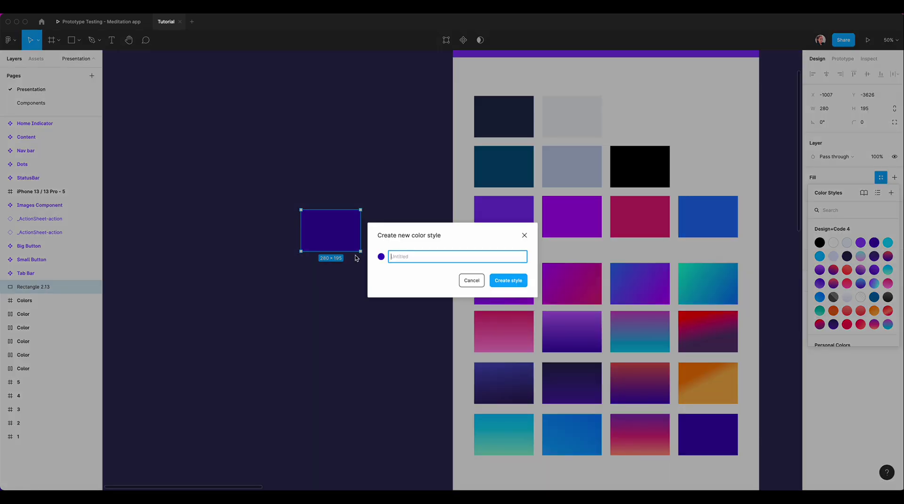
{"action": "type", "text": "Purple"}
{"action": "left_click", "coordinate": [508, 285]}
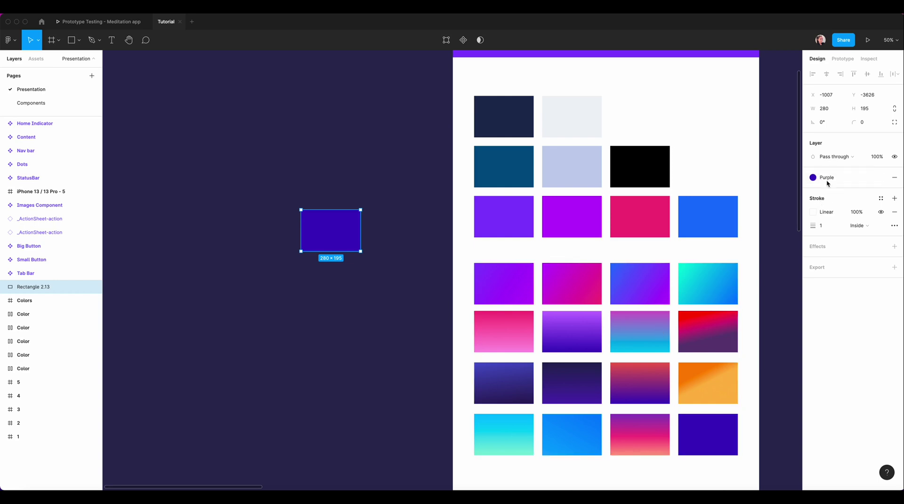
{"action": "left_click", "coordinate": [879, 177]}
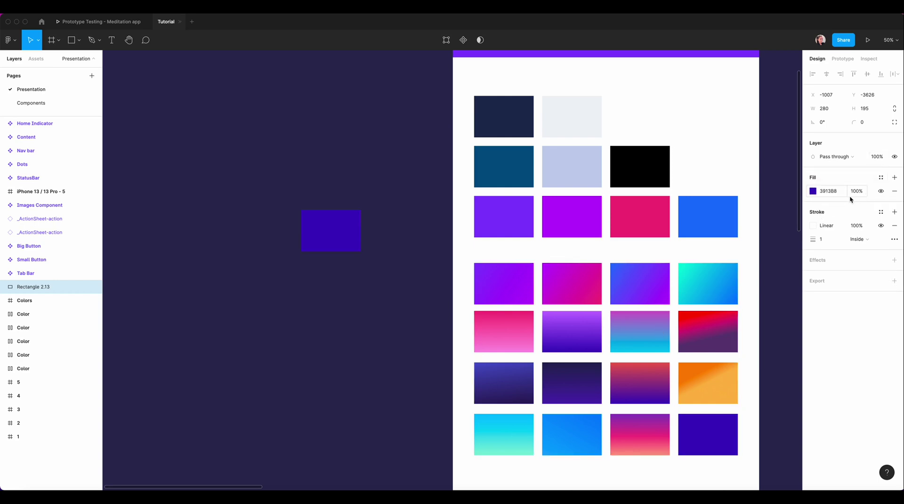
Examine the available color styles for the rectangle's fill, including the Design+Code 4, Personal Colors and iOS 15 UI Kit libraries
{"action": "left_click", "coordinate": [880, 177]}
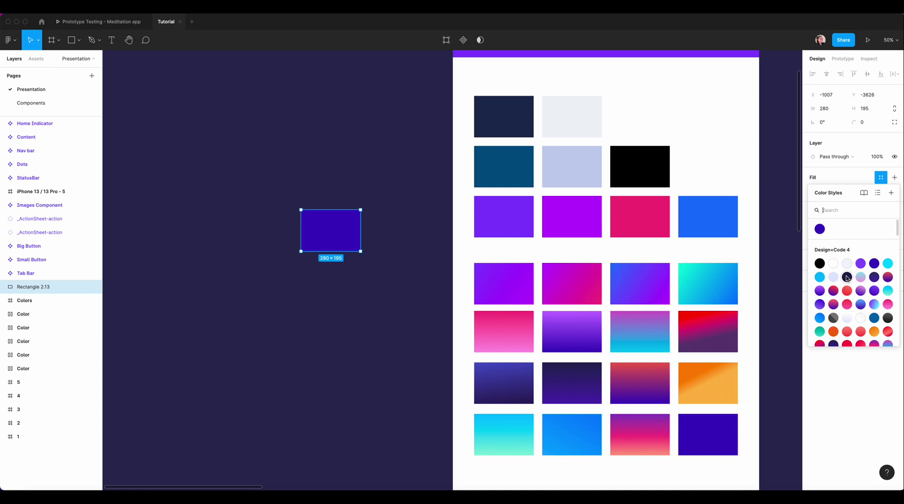
{"action": "scroll", "coordinate": [846, 278], "scroll_direction": "down", "scroll_amount": 3}
{"action": "scroll", "coordinate": [846, 278], "scroll_direction": "up", "scroll_amount": 2}
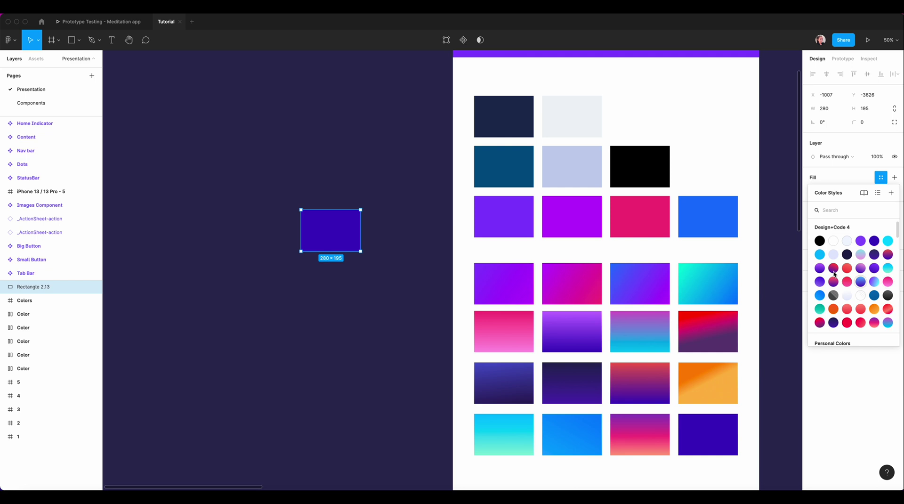
{"action": "scroll", "coordinate": [837, 298], "scroll_direction": "down", "scroll_amount": 3}
{"action": "scroll", "coordinate": [837, 283], "scroll_direction": "up", "scroll_amount": 1}
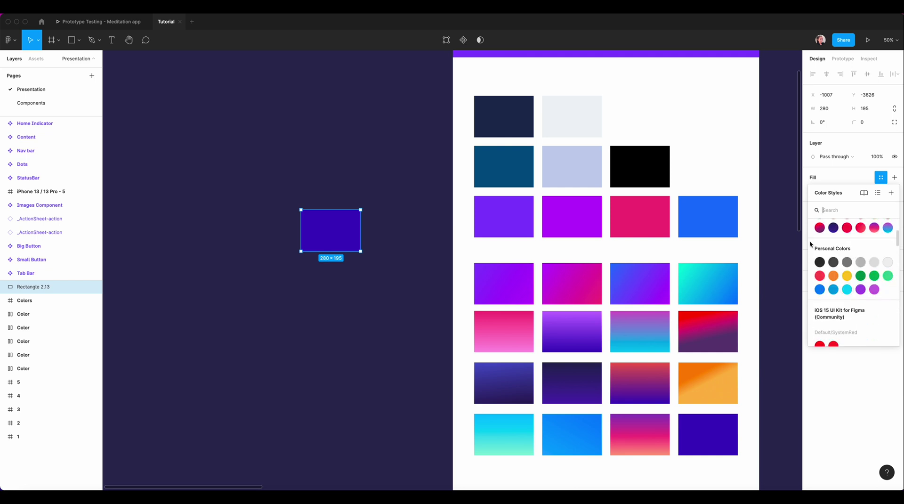
{"action": "scroll", "coordinate": [842, 259], "scroll_direction": "down", "scroll_amount": 2}
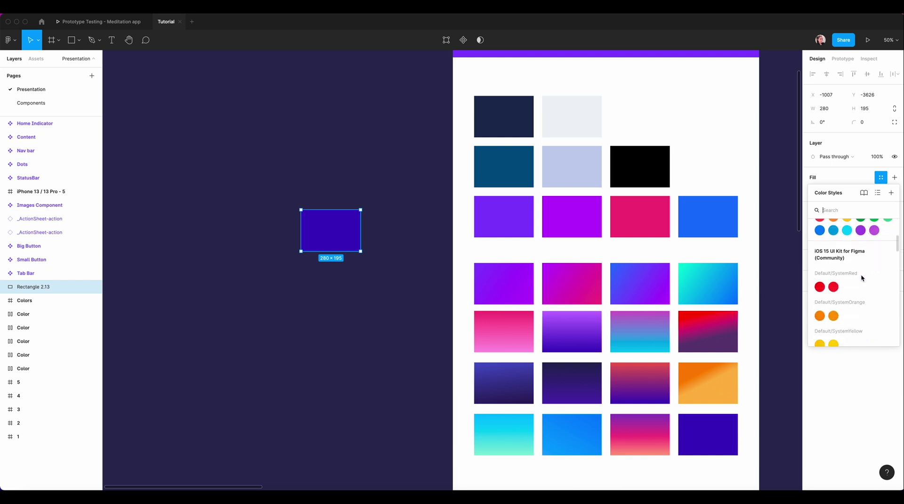
{"action": "scroll", "coordinate": [845, 285], "scroll_direction": "down", "scroll_amount": 10}
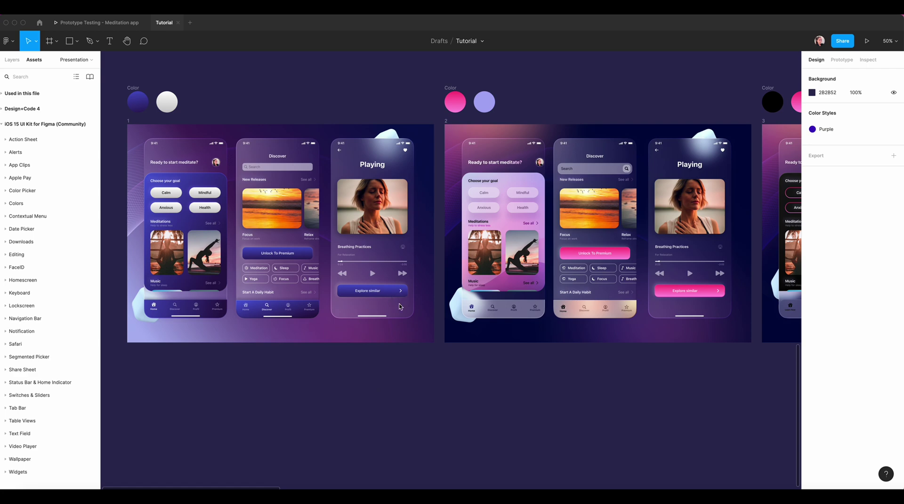
Examine the five presentation frames with their colour variations, and the colour palette and component sets above them
{"action": "scroll", "coordinate": [553, 382], "scroll_direction": "right", "scroll_amount": 10}
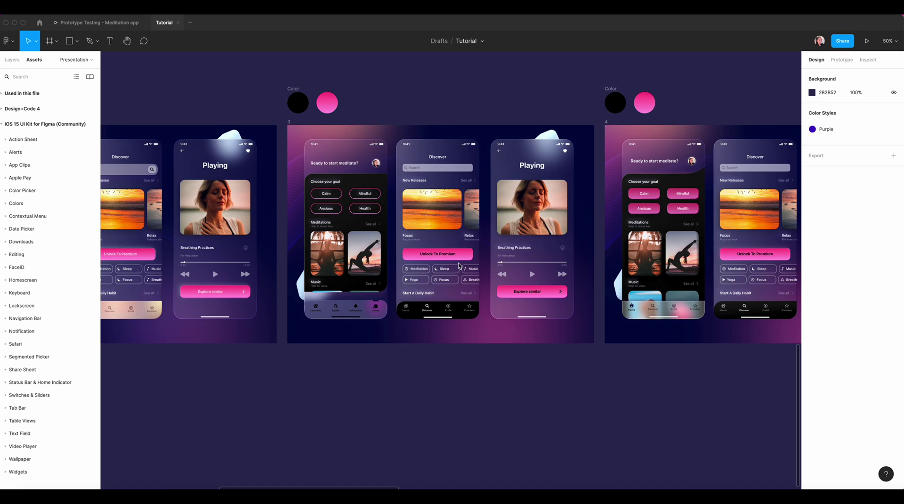
{"action": "scroll", "coordinate": [521, 344], "scroll_direction": "right", "scroll_amount": 4}
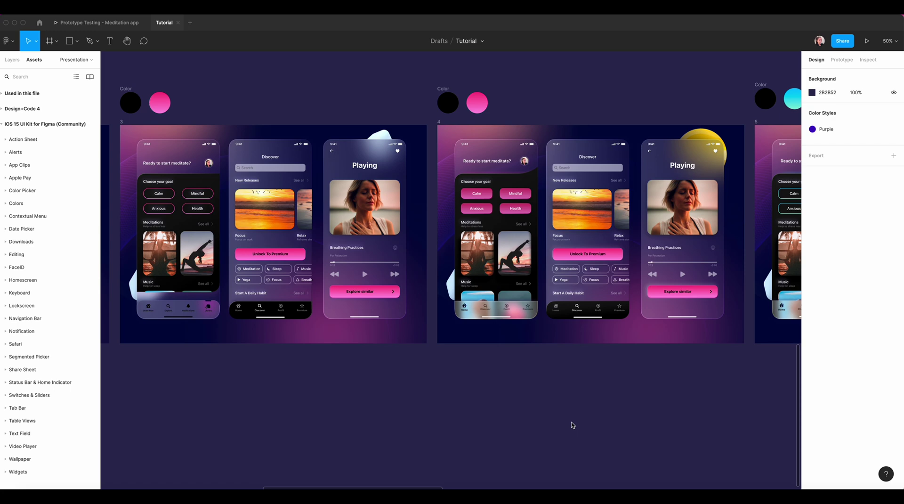
{"action": "scroll", "coordinate": [571, 425], "scroll_direction": "right", "scroll_amount": 5}
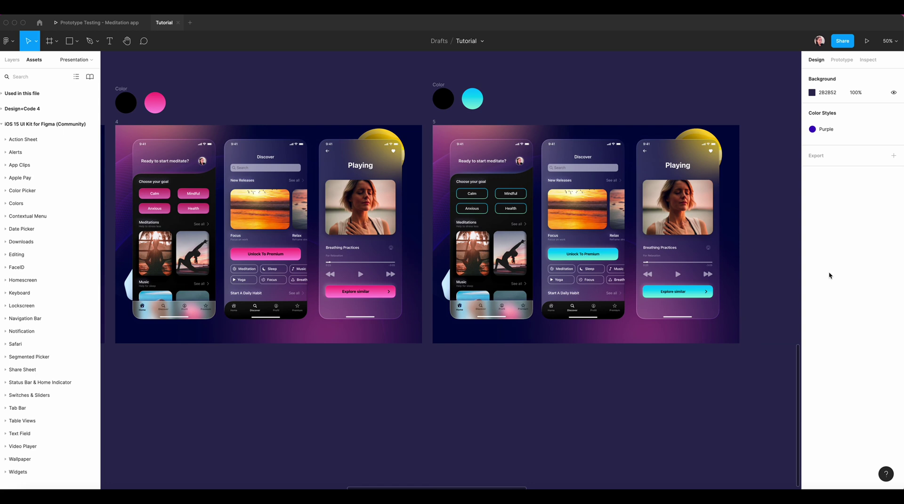
{"action": "scroll", "coordinate": [699, 298], "scroll_direction": "left", "scroll_amount": 1}
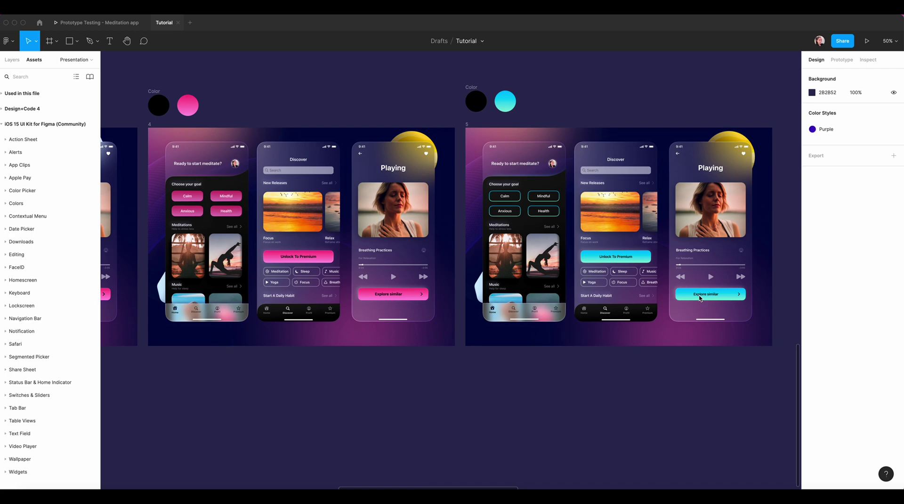
{"action": "key", "text": "shift+1"}
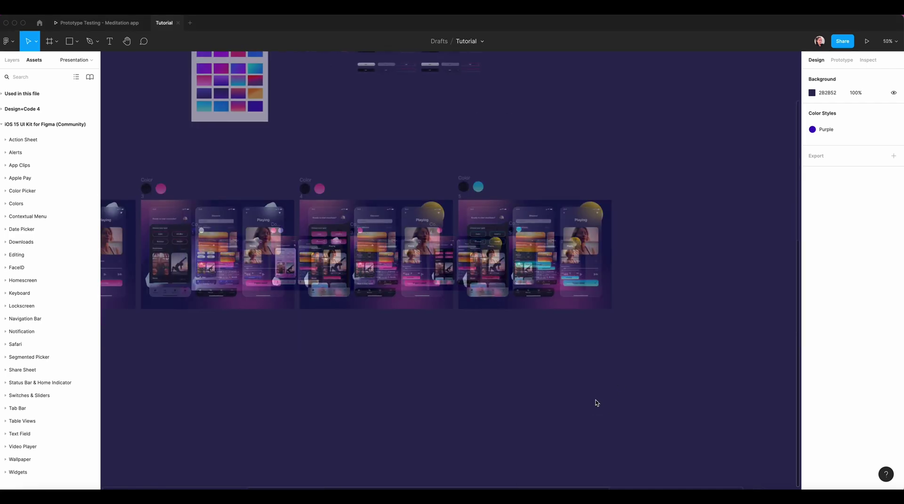
{"action": "scroll", "coordinate": [528, 195], "scroll_direction": "up", "scroll_amount": 4}
{"action": "scroll", "coordinate": [529, 195], "scroll_direction": "right", "scroll_amount": 3}
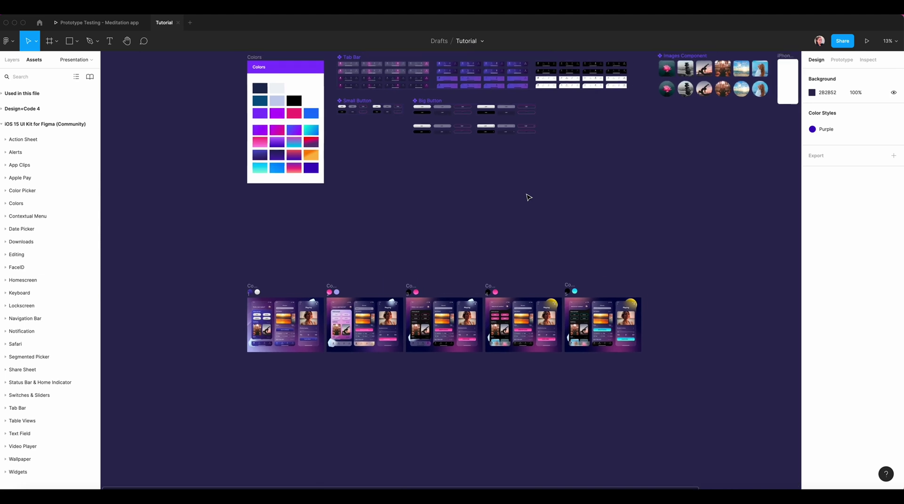
{"action": "scroll", "coordinate": [499, 203], "scroll_direction": "right", "scroll_amount": 2}
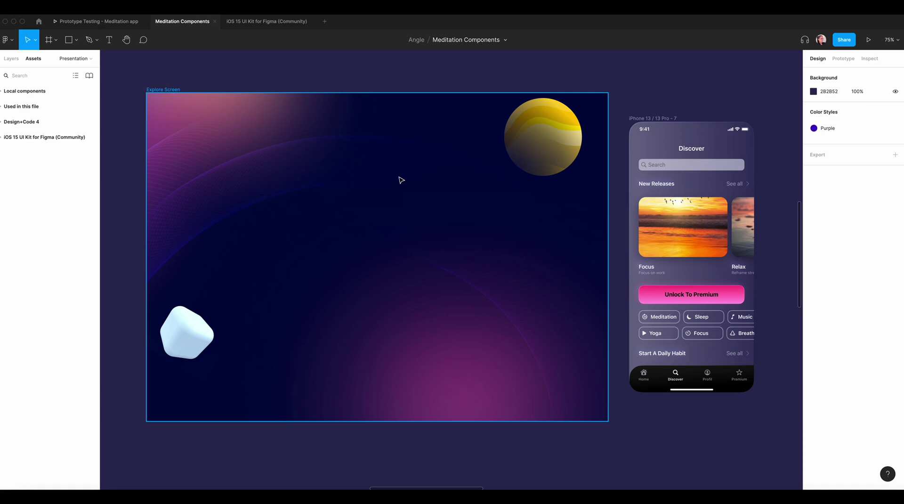
Add an iPhone 13 / 13 Pro frame over the Explore Screen background in the Meditation Components file
{"action": "key", "text": "f"}
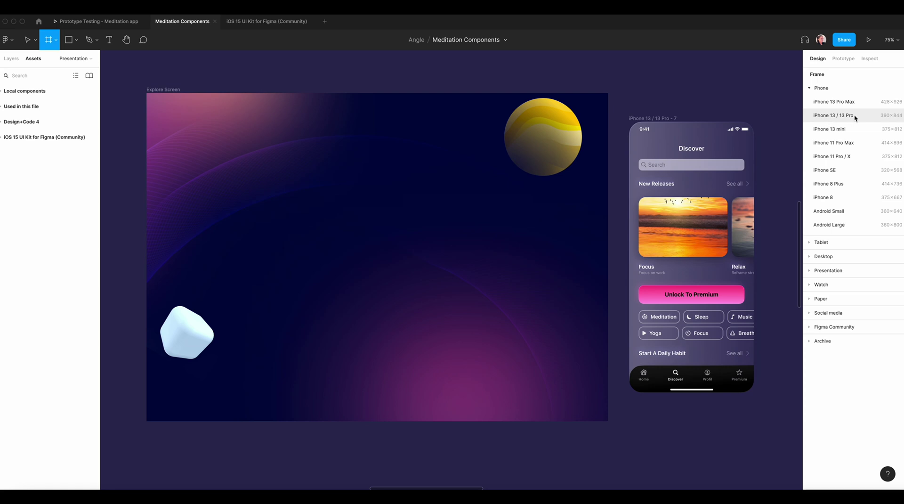
{"action": "left_click", "coordinate": [871, 115]}
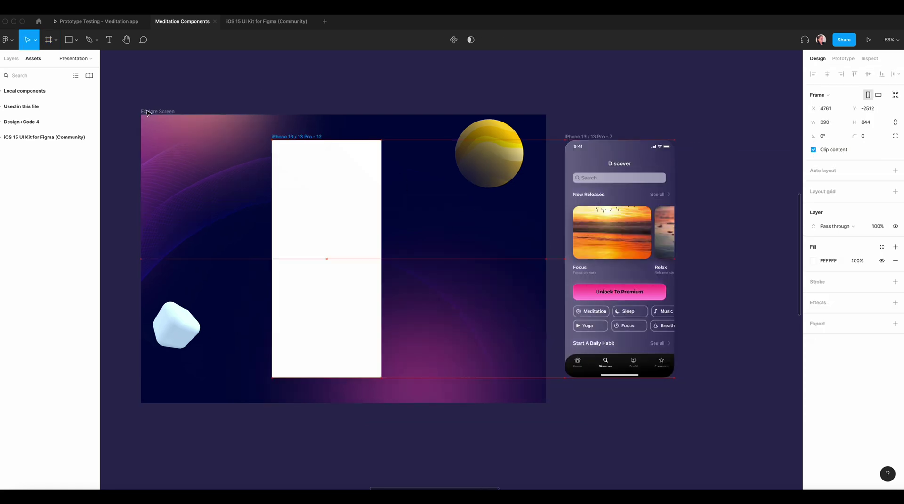
Shift the Explore Screen frame with its phone frame slightly to the right, and set the phone frame's corner radius to 40
{"action": "left_click", "coordinate": [146, 111]}
{"action": "left_click_drag", "start_coordinate": [181, 112], "coordinate": [207, 117]}
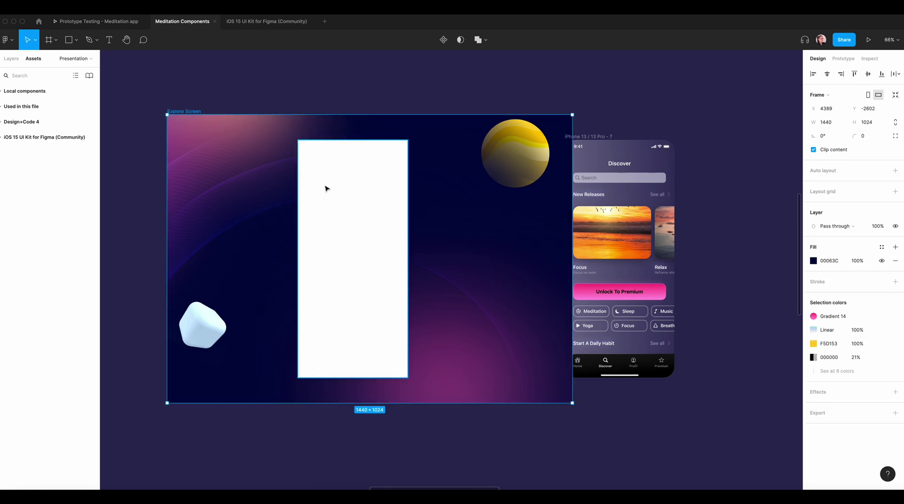
{"action": "left_click", "coordinate": [306, 240]}
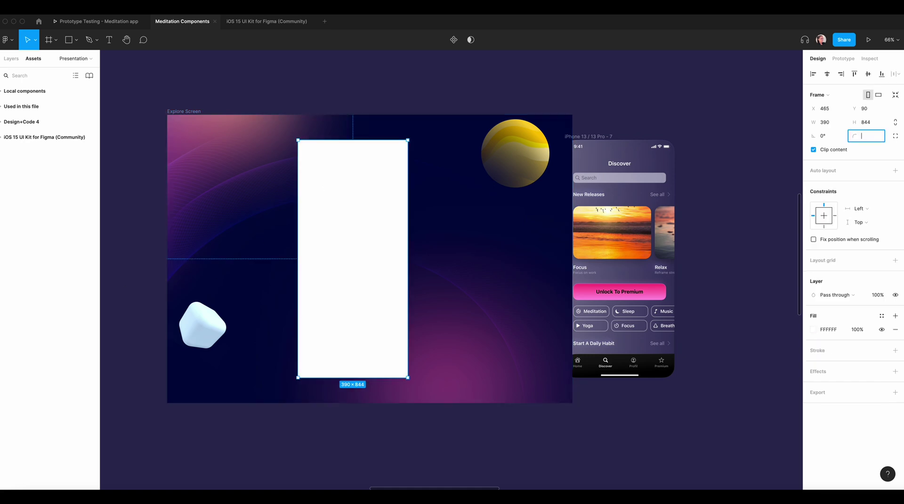
{"action": "type", "text": "40"}
{"action": "key", "text": "Return"}
Set the phone frame's fill to 30% opacity and make it a white linear gradient running diagonally from its upper-left to lower-right corner
{"action": "left_click", "coordinate": [853, 330]}
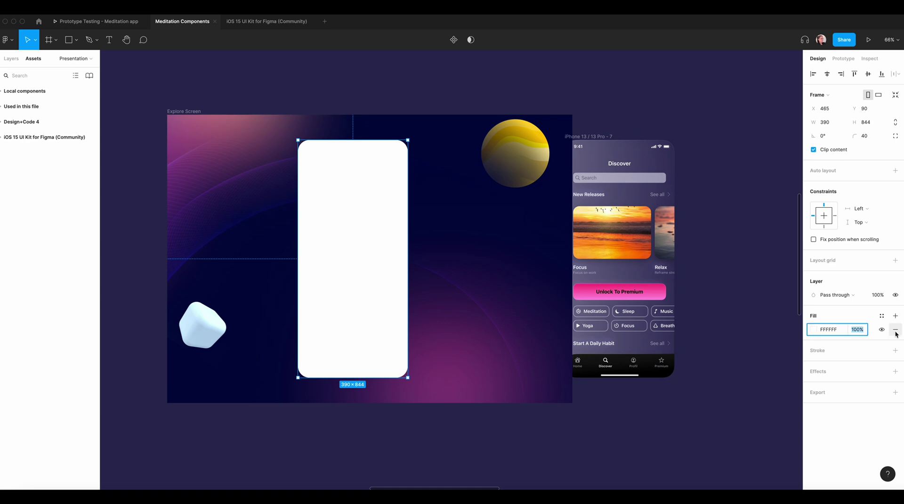
{"action": "type", "text": "30"}
{"action": "left_click", "coordinate": [813, 329]}
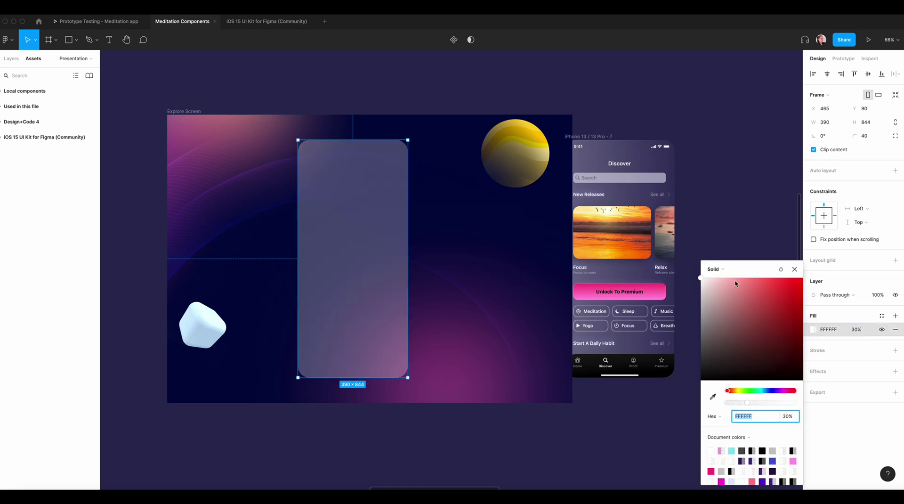
{"action": "left_click", "coordinate": [720, 271]}
{"action": "left_click", "coordinate": [726, 282]}
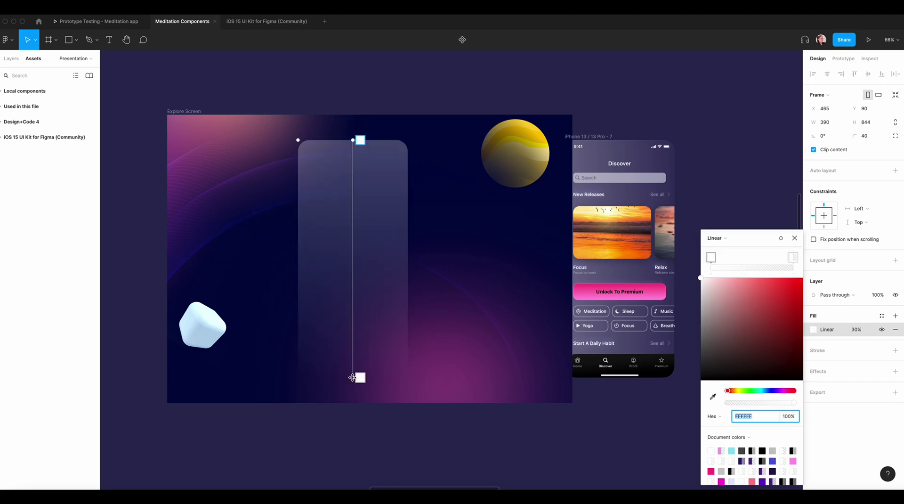
{"action": "left_click_drag", "start_coordinate": [352, 377], "coordinate": [404, 367]}
{"action": "left_click_drag", "start_coordinate": [352, 140], "coordinate": [301, 147]}
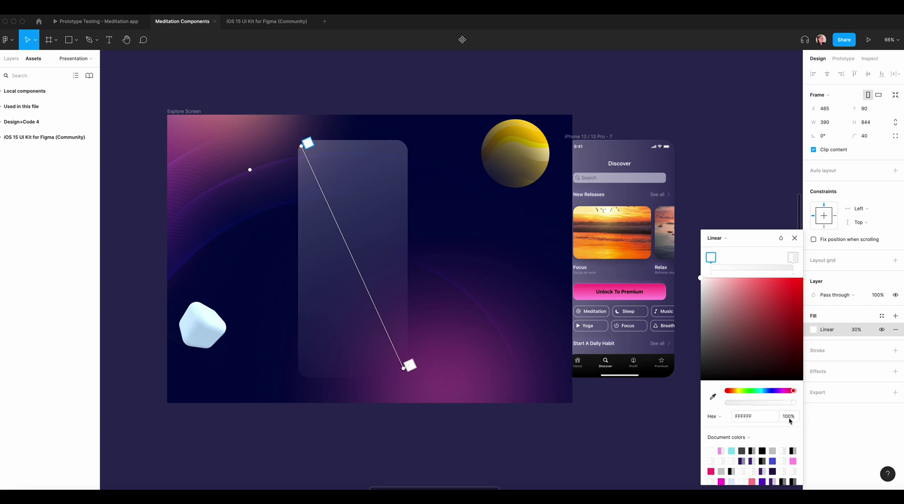
{"action": "left_click", "coordinate": [408, 366]}
{"action": "key", "text": "Escape"}
Add a linear gradient stroke to the phone frame, starting at its upper-left corner with white FFFFFF at 50% opacity
{"action": "left_click", "coordinate": [894, 351]}
{"action": "left_click", "coordinate": [812, 364]}
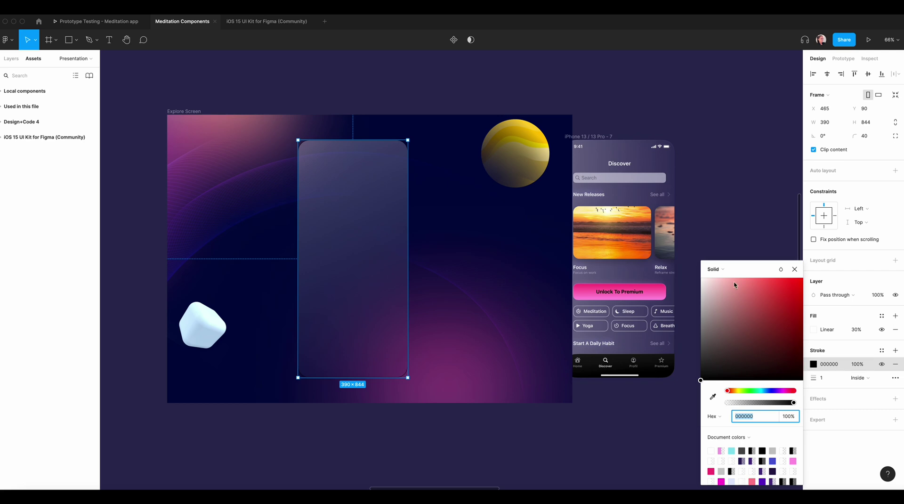
{"action": "left_click", "coordinate": [720, 270]}
{"action": "left_click", "coordinate": [721, 279]}
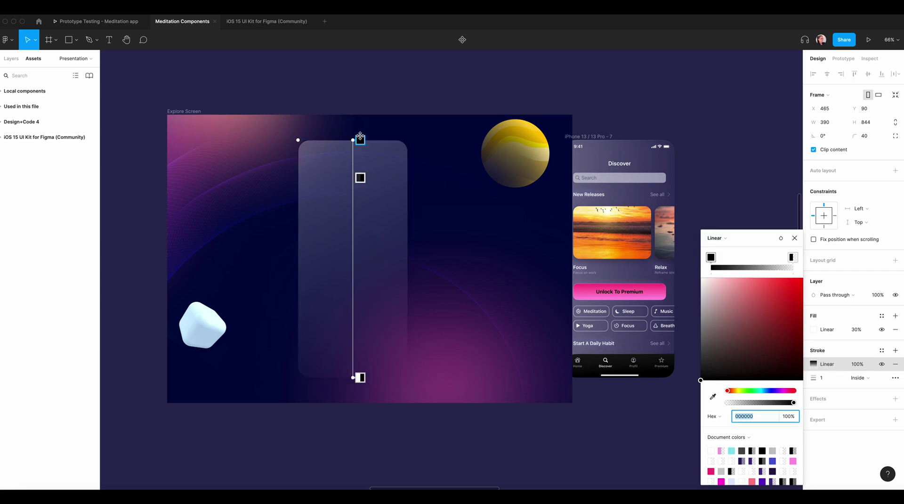
{"action": "left_click_drag", "start_coordinate": [360, 139], "coordinate": [300, 145]}
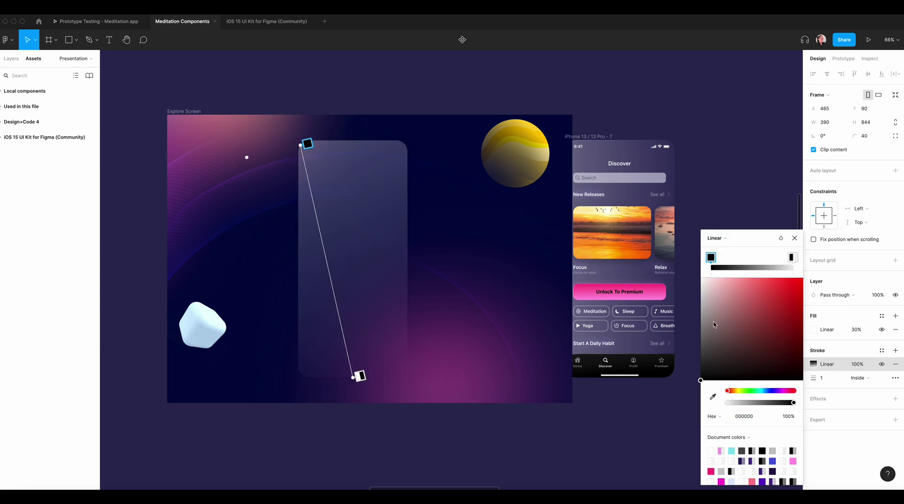
{"action": "left_click_drag", "start_coordinate": [713, 324], "coordinate": [685, 277]}
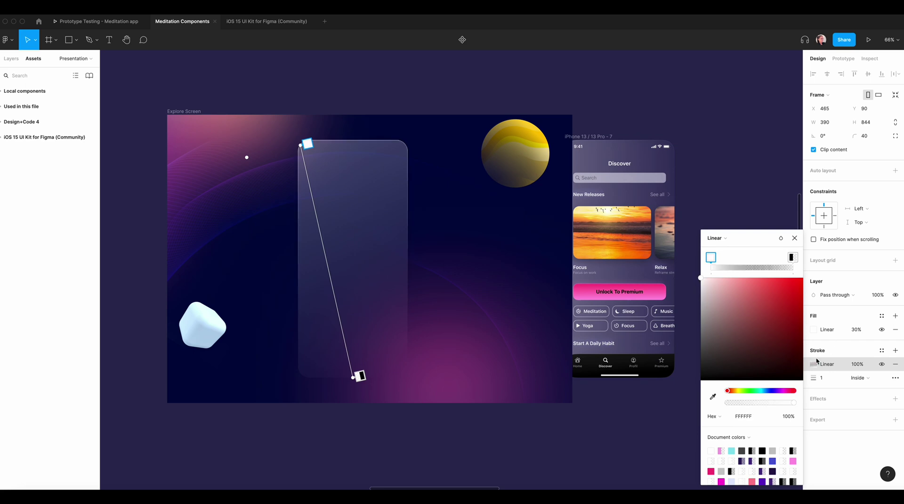
{"action": "left_click", "coordinate": [785, 416]}
{"action": "type", "text": "50"}
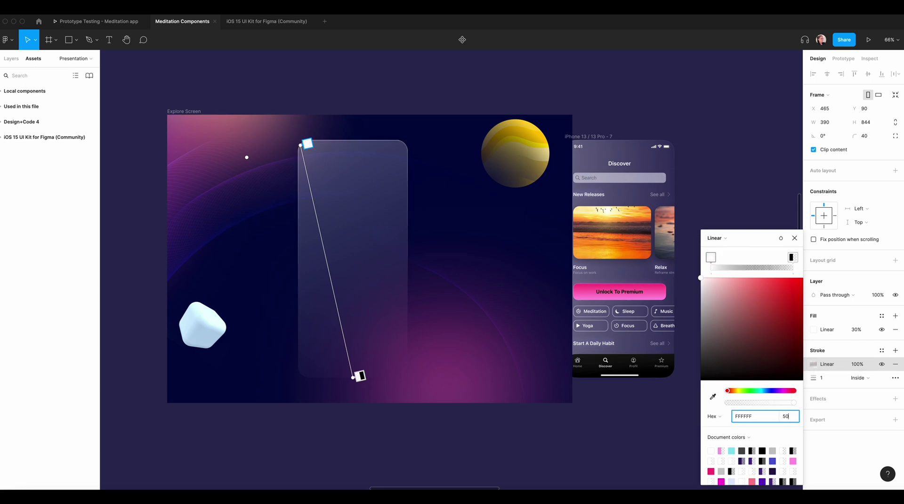
{"action": "key", "text": "Return"}
Set the stroke gradient's black end stop to 35% opacity at the phone frame's lower-right corner, and set the stroke's blend mode to Overlay
{"action": "left_click", "coordinate": [360, 376]}
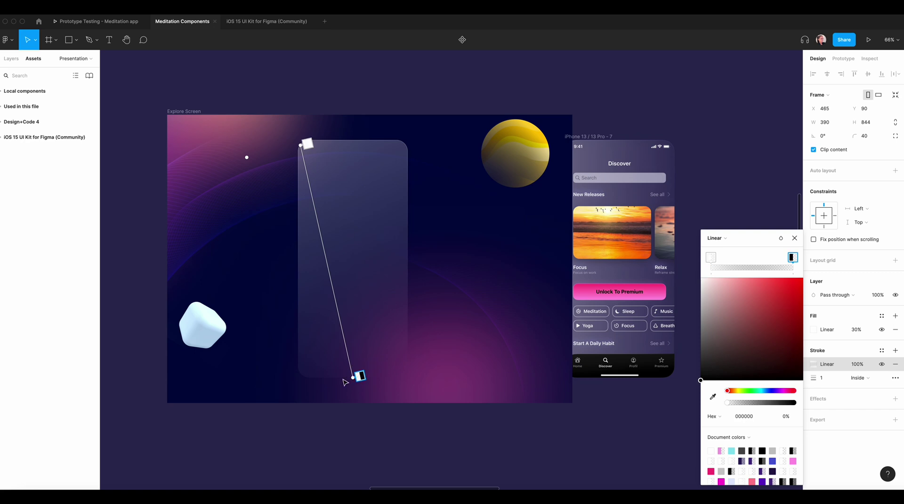
{"action": "left_click", "coordinate": [793, 415]}
{"action": "type", "text": "35"}
{"action": "key", "text": "Return"}
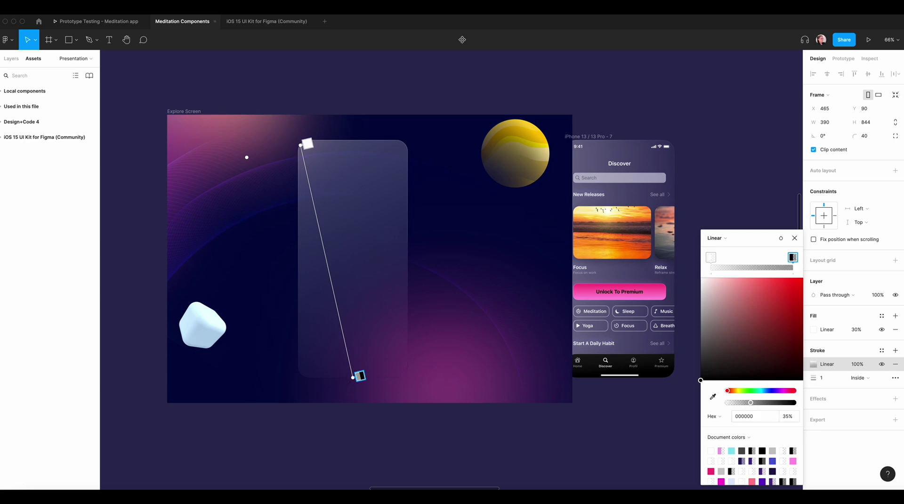
{"action": "left_click_drag", "start_coordinate": [360, 376], "coordinate": [414, 368]}
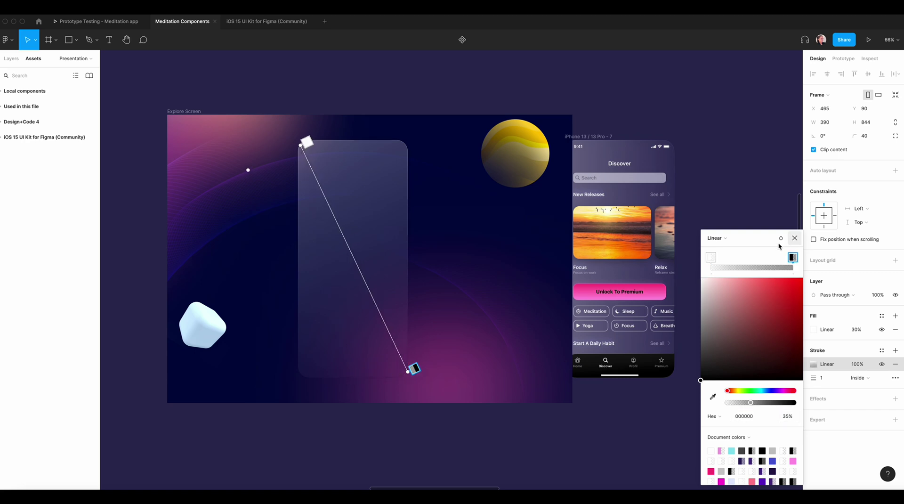
{"action": "left_click", "coordinate": [781, 238]}
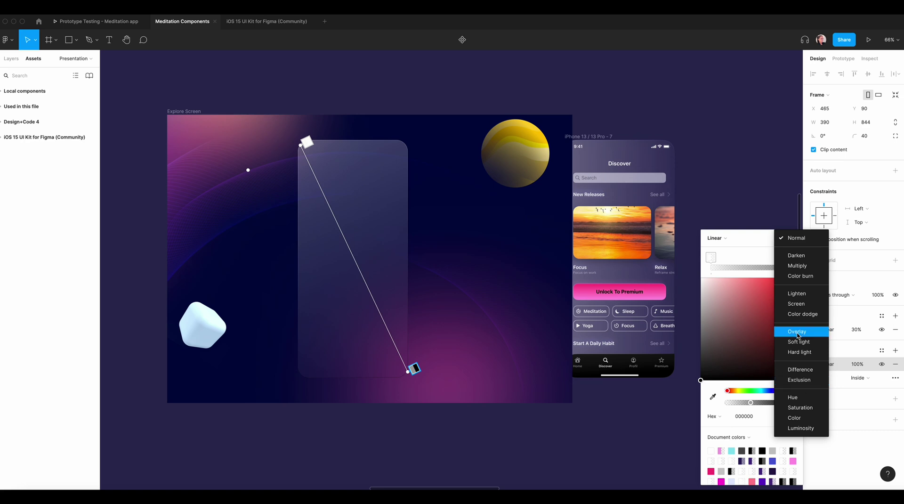
{"action": "left_click", "coordinate": [799, 333]}
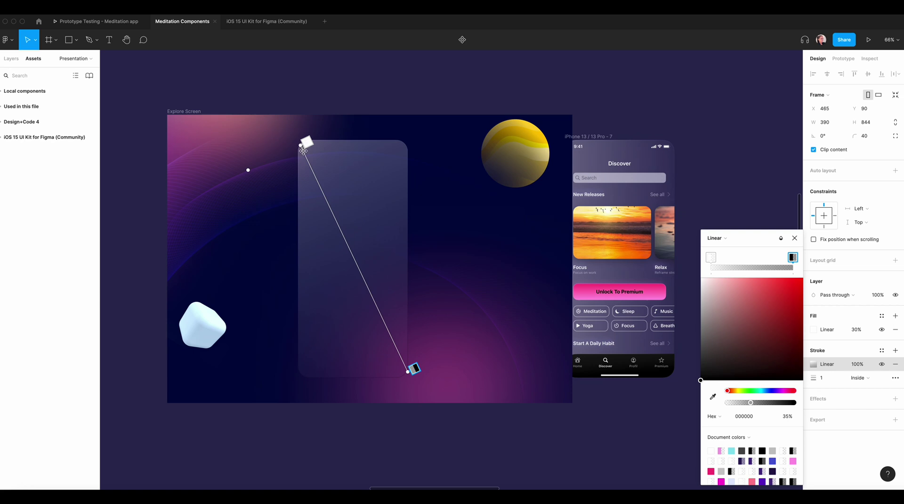
{"action": "left_click", "coordinate": [794, 239]}
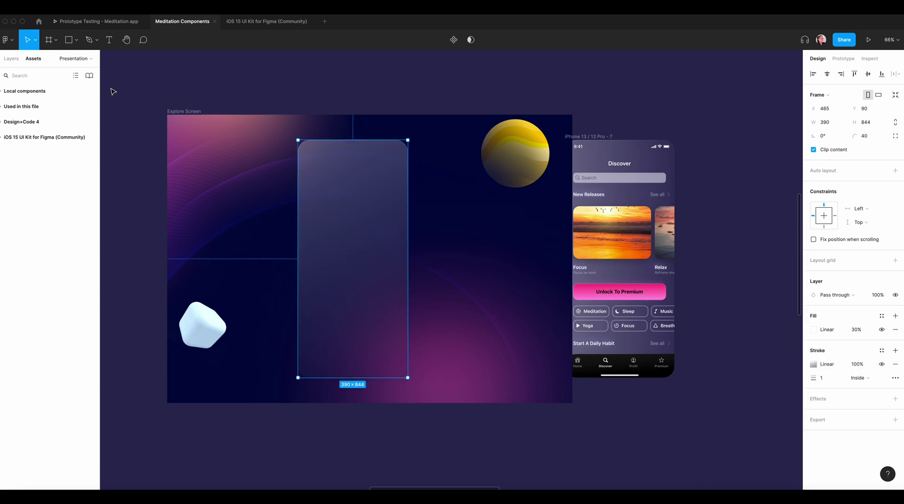
Insert the StatusBar, Home Indicator and Tab Bar local components into the phone frame
{"action": "left_click", "coordinate": [10, 90]}
{"action": "left_click_drag", "start_coordinate": [72, 268], "coordinate": [343, 172]}
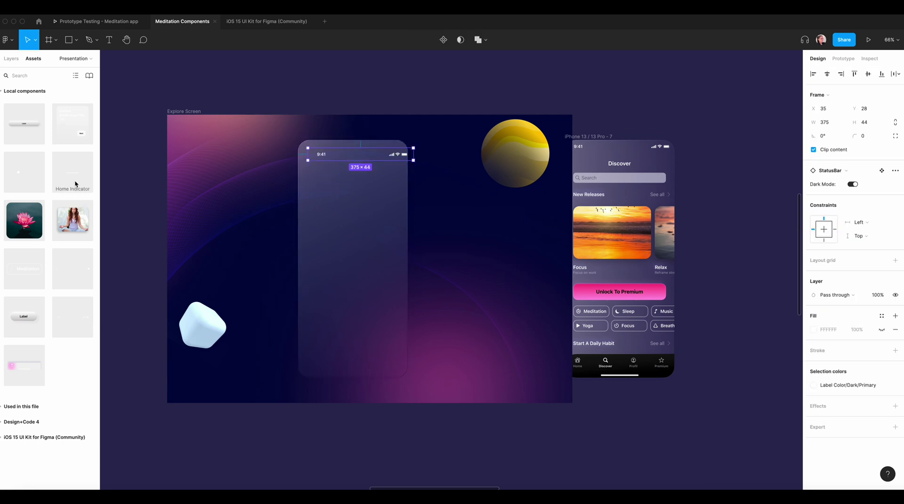
{"action": "left_click_drag", "start_coordinate": [77, 182], "coordinate": [357, 369]}
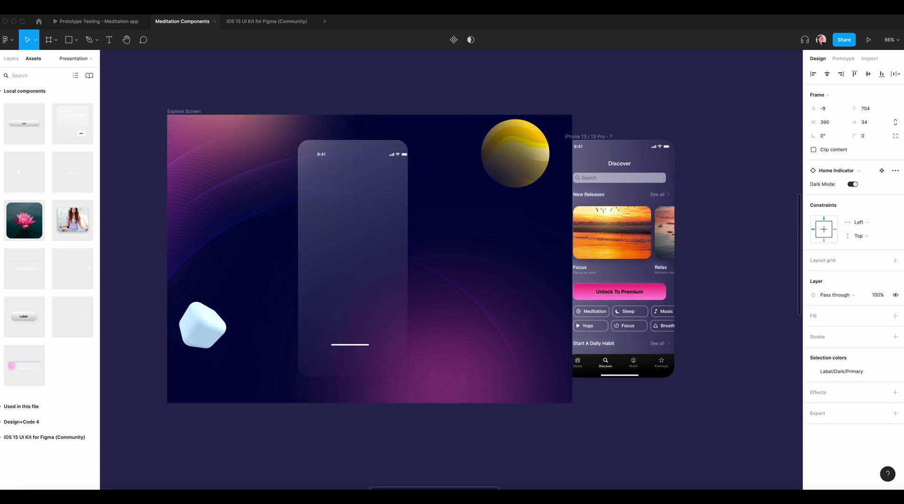
{"action": "left_click_drag", "start_coordinate": [24, 365], "coordinate": [344, 368]}
Center the StatusBar horizontally in the phone frame and align it to the frame's top edge
{"action": "left_click", "coordinate": [319, 157]}
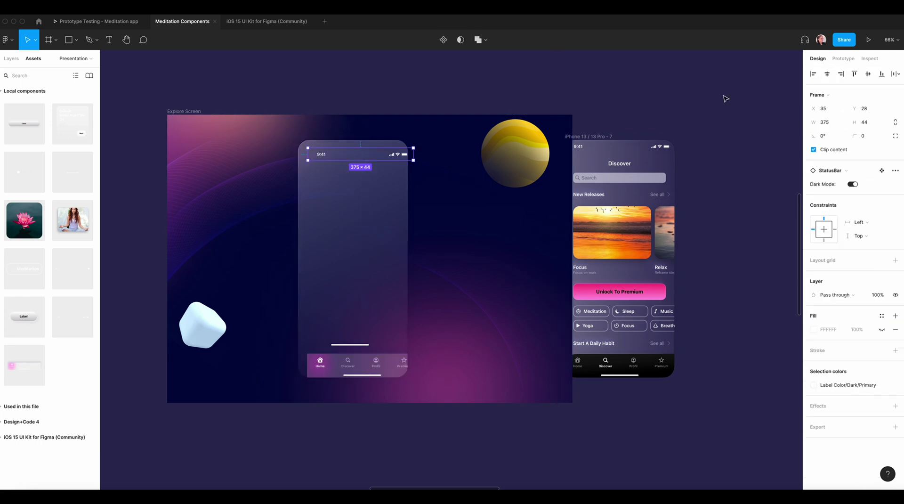
{"action": "left_click", "coordinate": [827, 74]}
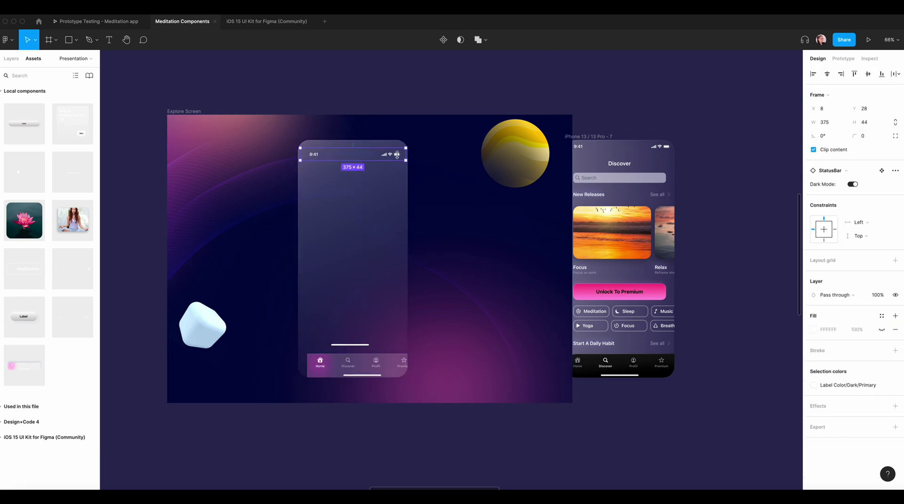
{"action": "left_click", "coordinate": [855, 74]}
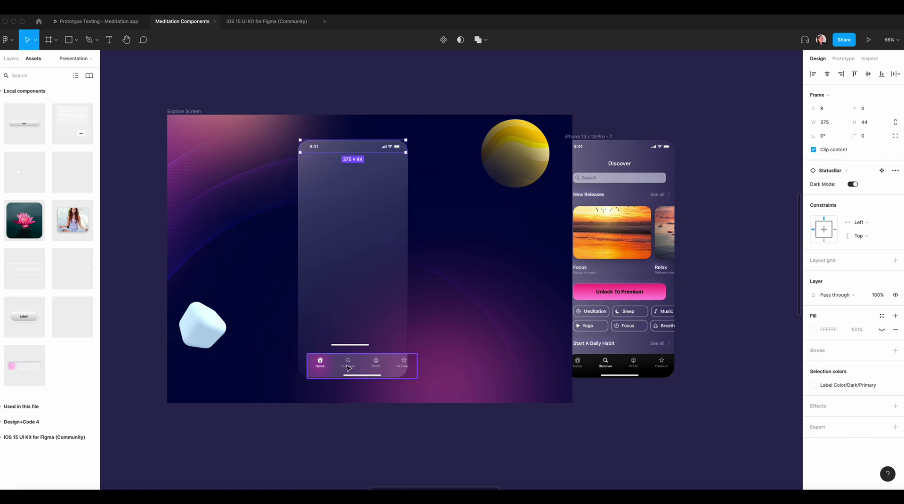
Delete the separate Home Indicator above the Tab Bar, and move the Discover reference screen right, clear of the Explore Screen
{"action": "left_click", "coordinate": [353, 346]}
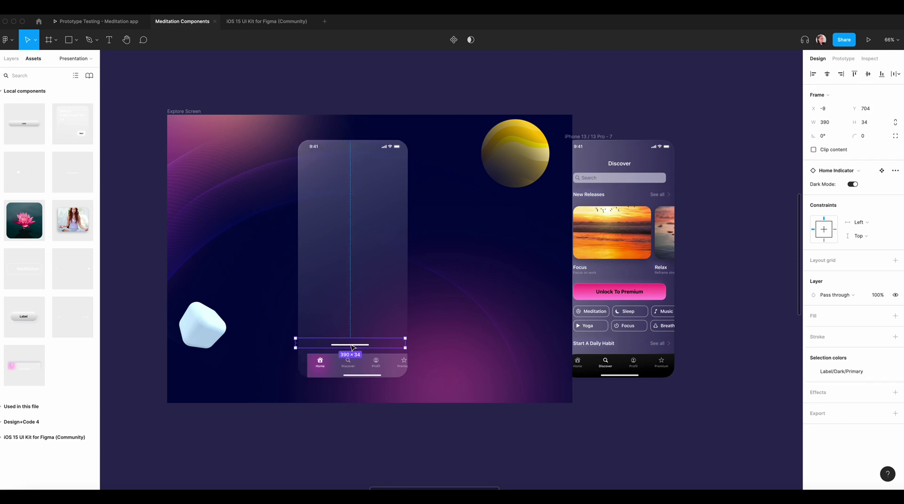
{"action": "left_click", "coordinate": [354, 365]}
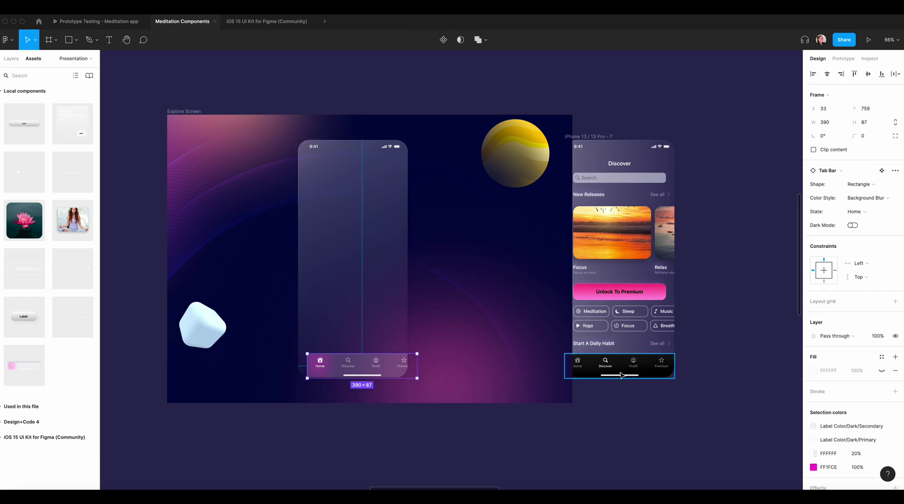
{"action": "left_click_drag", "start_coordinate": [591, 137], "coordinate": [615, 137]}
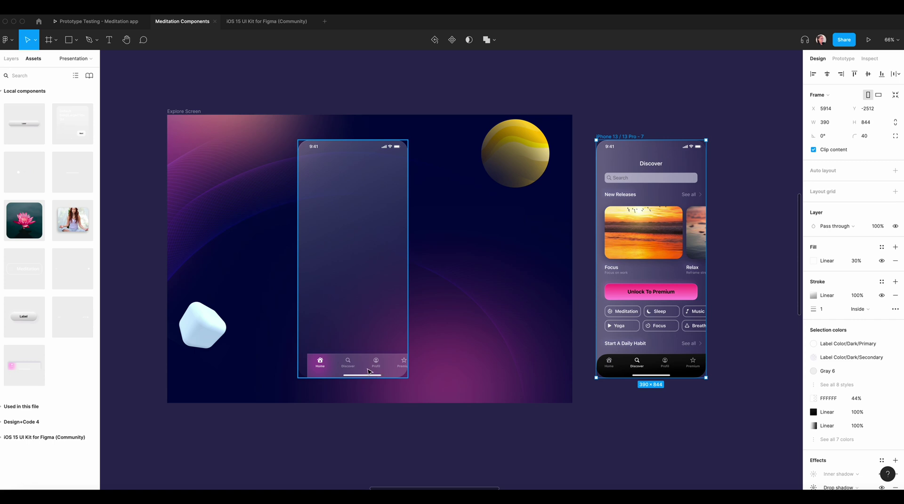
Center the Tab Bar on the phone frame's bottom edge, and set its shape to Round Top Left and color style to Solid
{"action": "left_click", "coordinate": [365, 371]}
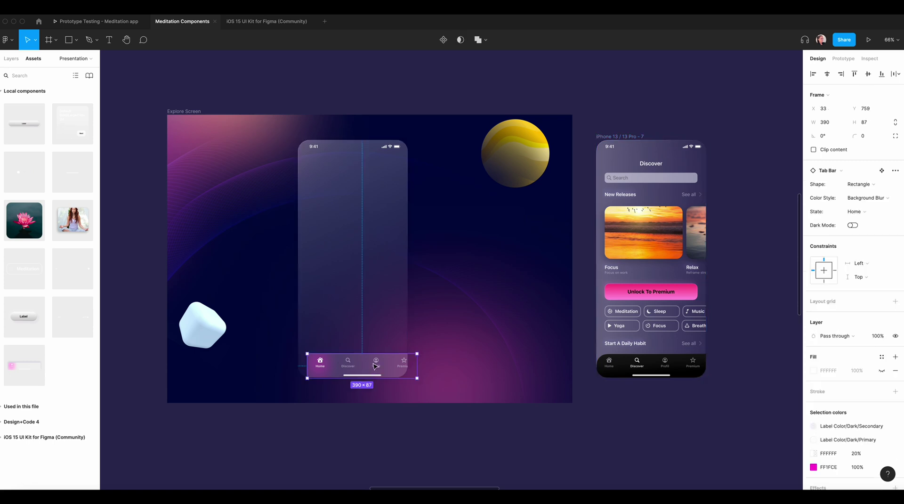
{"action": "left_click", "coordinate": [826, 74]}
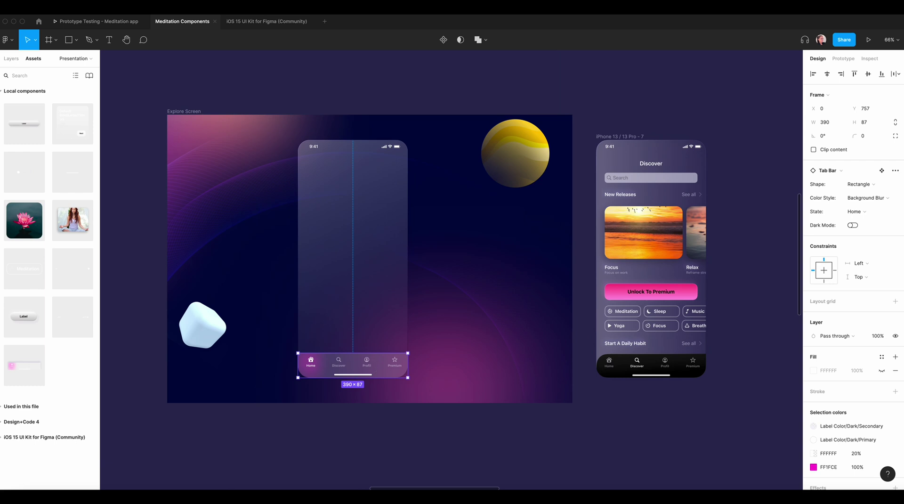
{"action": "left_click", "coordinate": [880, 185]}
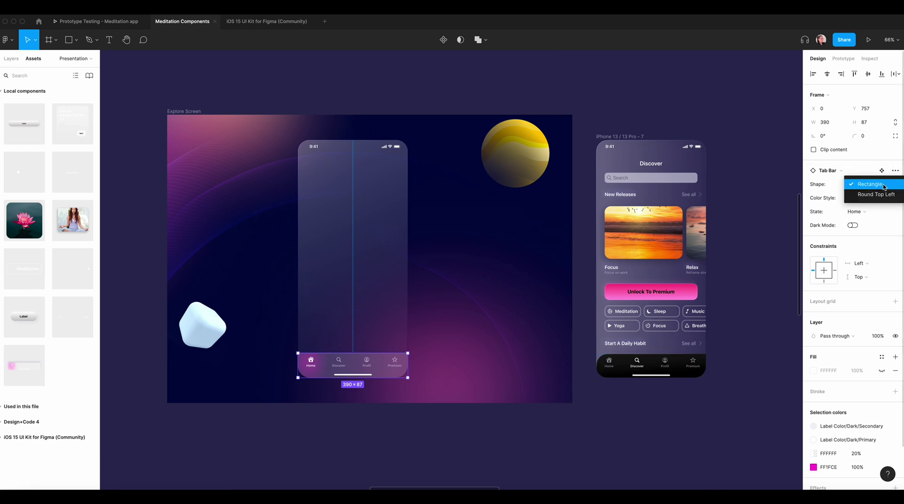
{"action": "left_click", "coordinate": [845, 194]}
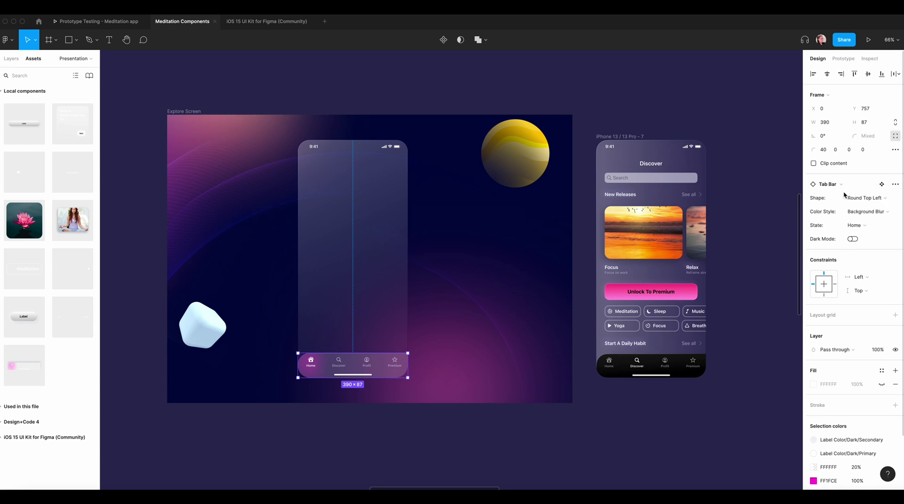
{"action": "left_click", "coordinate": [887, 212]}
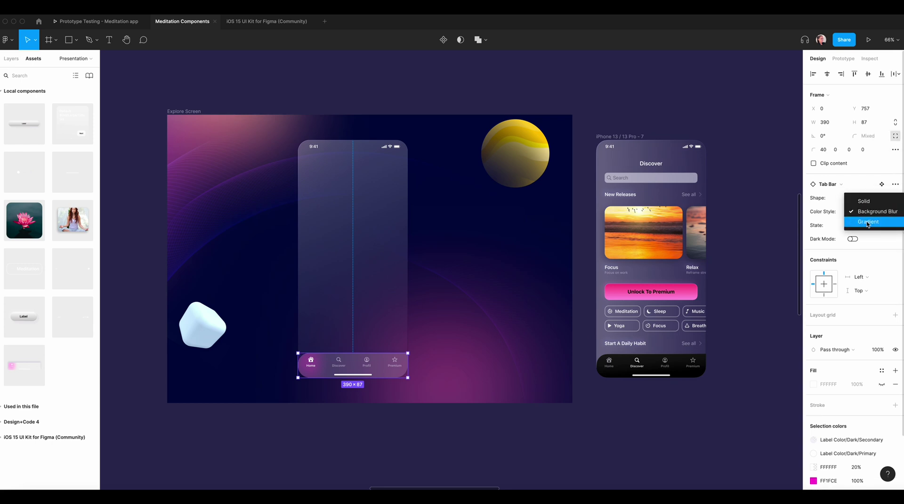
{"action": "left_click", "coordinate": [863, 201]}
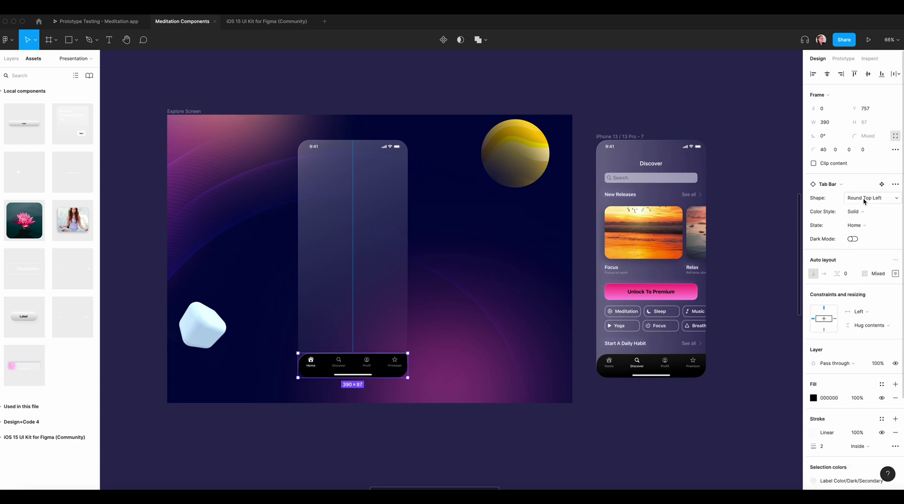
Try the Tab Bar's Dark Mode on and off again, and set its state to Discover
{"action": "left_click", "coordinate": [852, 239]}
{"action": "left_click", "coordinate": [852, 239]}
{"action": "left_click", "coordinate": [863, 229]}
{"action": "left_click", "coordinate": [857, 235]}
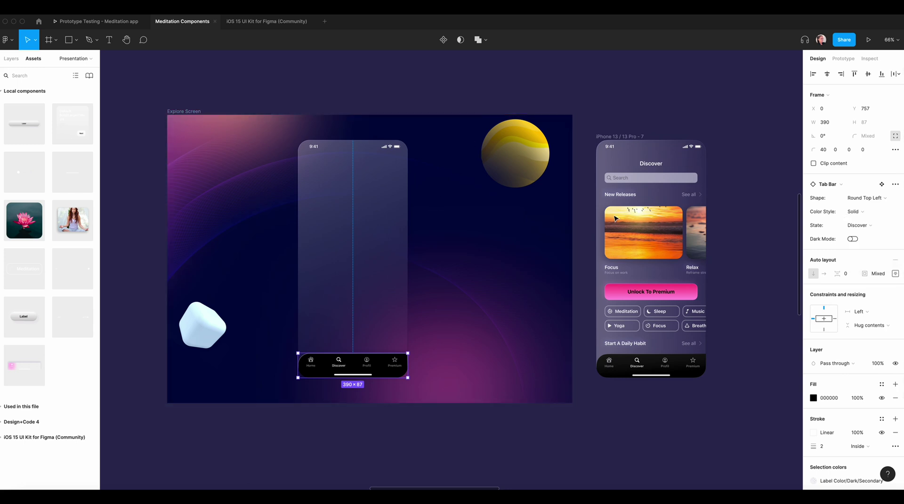
Find the SearchField component by searching the assets for "search" and place it below the status bar in the phone frame
{"action": "left_click", "coordinate": [8, 76]}
{"action": "type", "text": "search"}
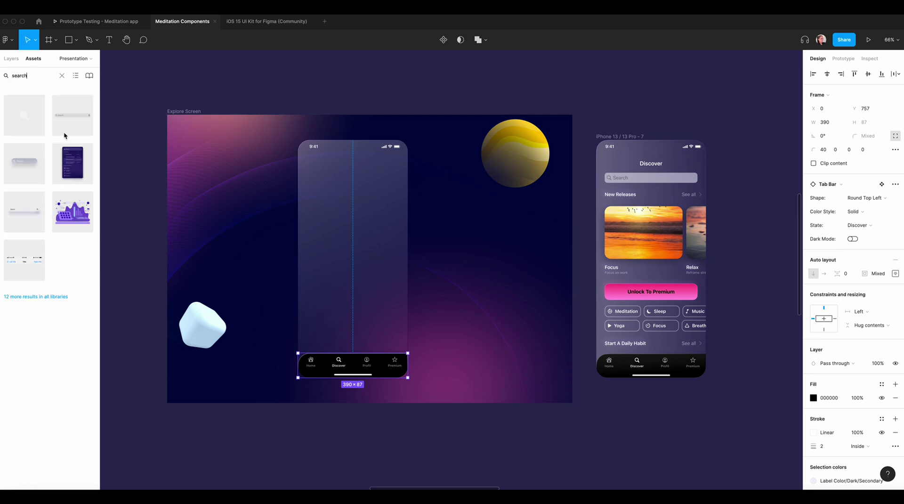
{"action": "left_click_drag", "start_coordinate": [64, 123], "coordinate": [348, 183]}
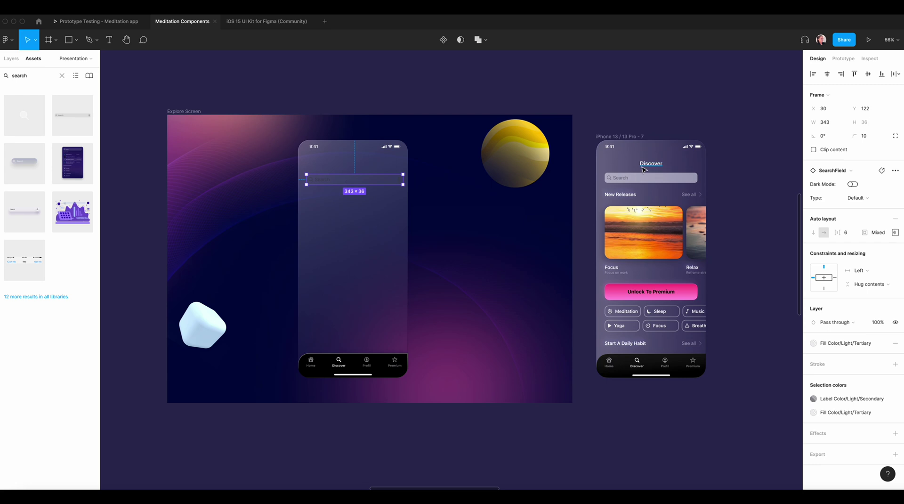
Add a "Discover" title text above the search field in the phone frame
{"action": "double_click", "coordinate": [349, 183]}
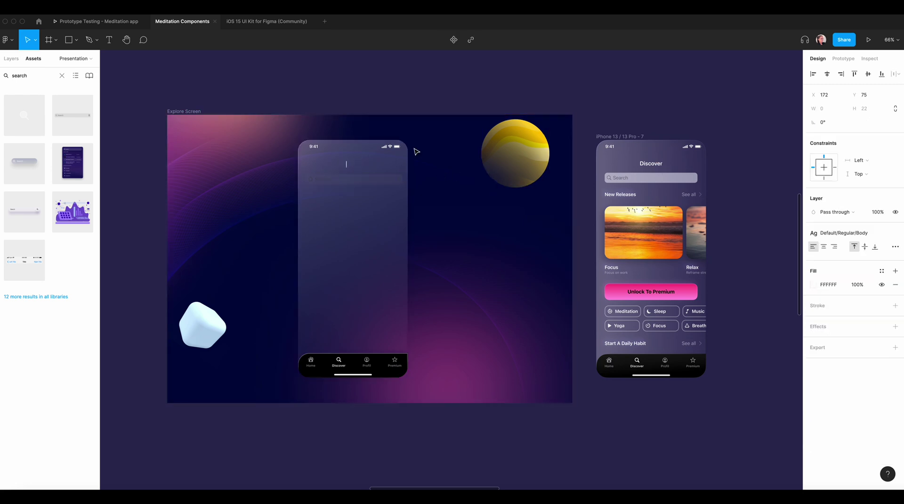
{"action": "type", "text": "cover"}
{"action": "key", "text": "Escape"}
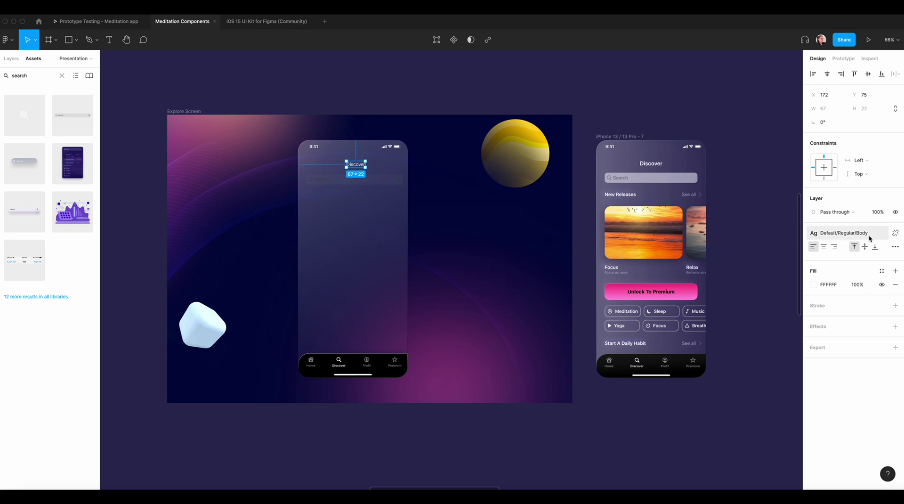
Replace the Discover title's text style with Default/Bold/Title2 from the iOS 15 UI Kit
{"action": "left_click", "coordinate": [895, 232]}
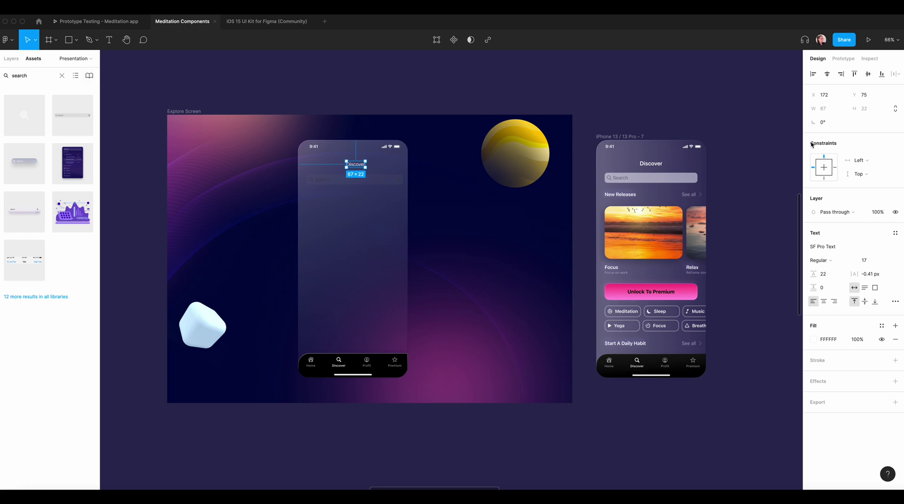
{"action": "left_click", "coordinate": [894, 232]}
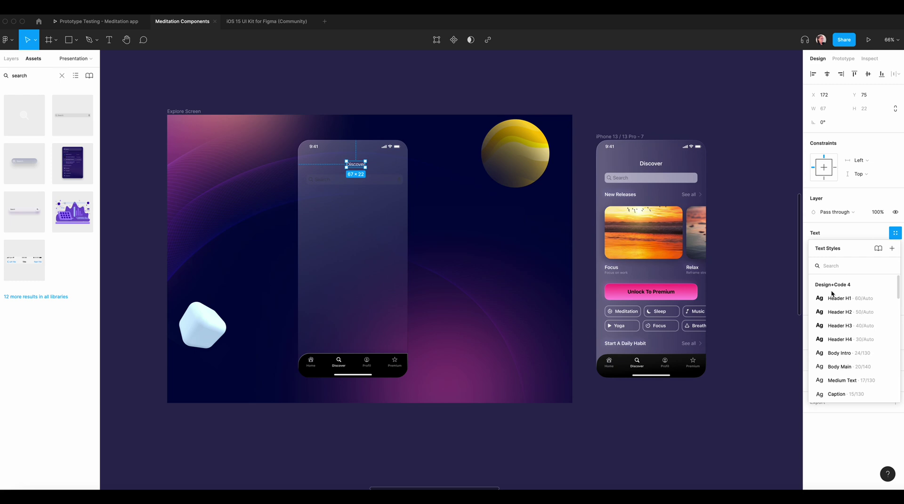
{"action": "scroll", "coordinate": [831, 294], "scroll_direction": "down", "scroll_amount": 3}
{"action": "scroll", "coordinate": [831, 293], "scroll_direction": "down", "scroll_amount": 5}
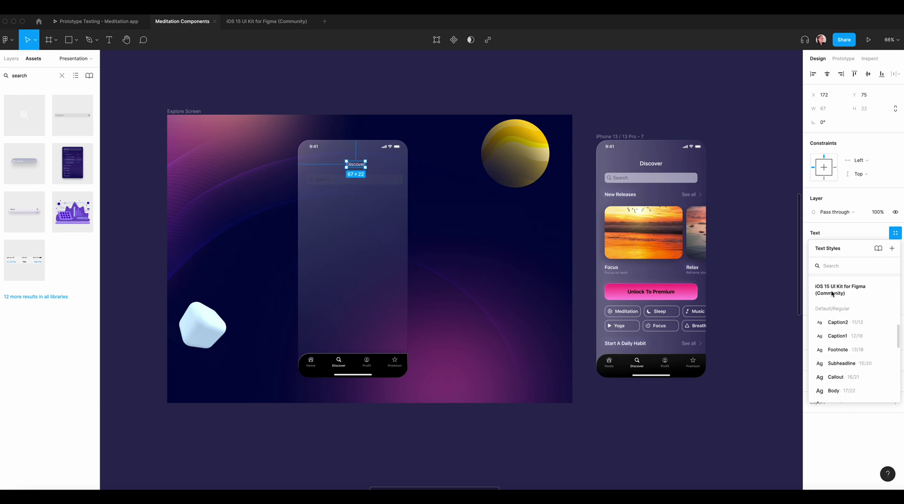
{"action": "scroll", "coordinate": [855, 357], "scroll_direction": "down", "scroll_amount": 1}
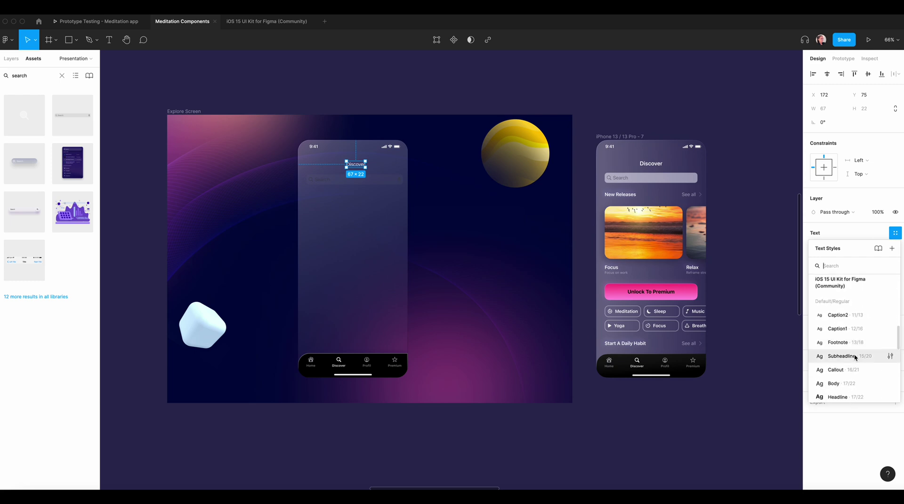
{"action": "scroll", "coordinate": [855, 357], "scroll_direction": "down", "scroll_amount": 1}
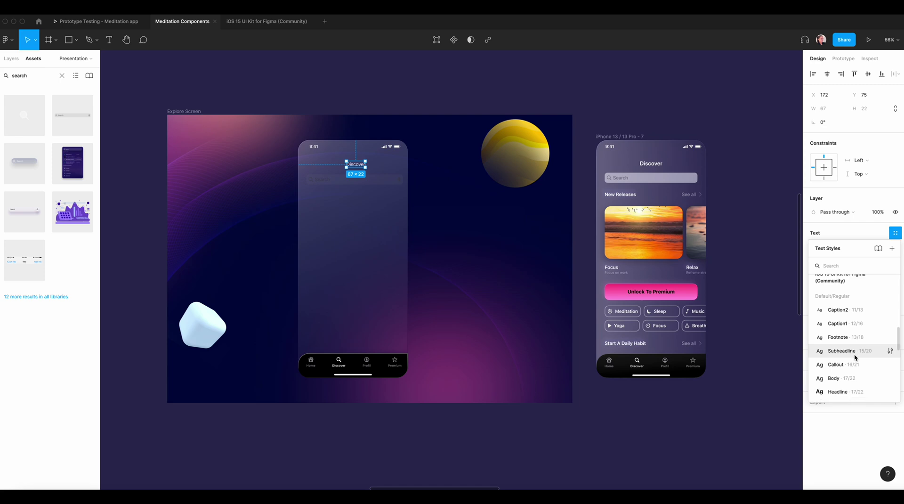
{"action": "scroll", "coordinate": [855, 357], "scroll_direction": "down", "scroll_amount": 3}
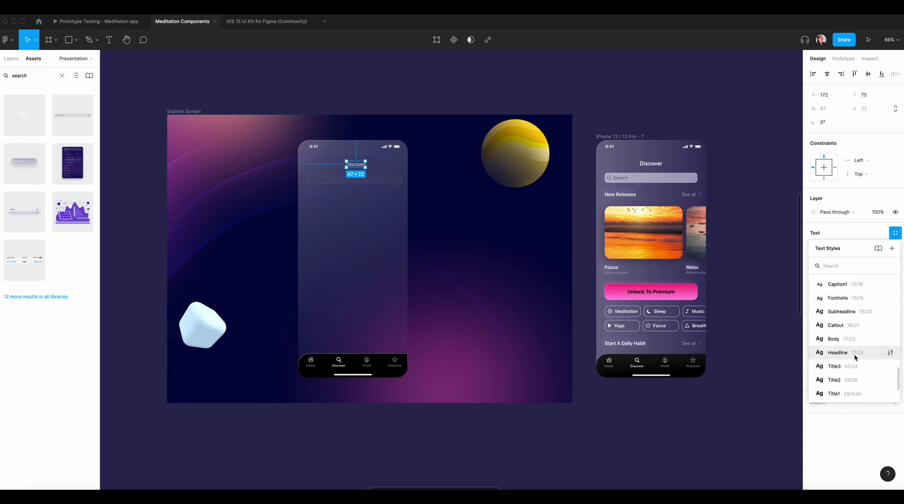
{"action": "scroll", "coordinate": [855, 358], "scroll_direction": "down", "scroll_amount": 1}
{"action": "scroll", "coordinate": [855, 357], "scroll_direction": "down", "scroll_amount": 5}
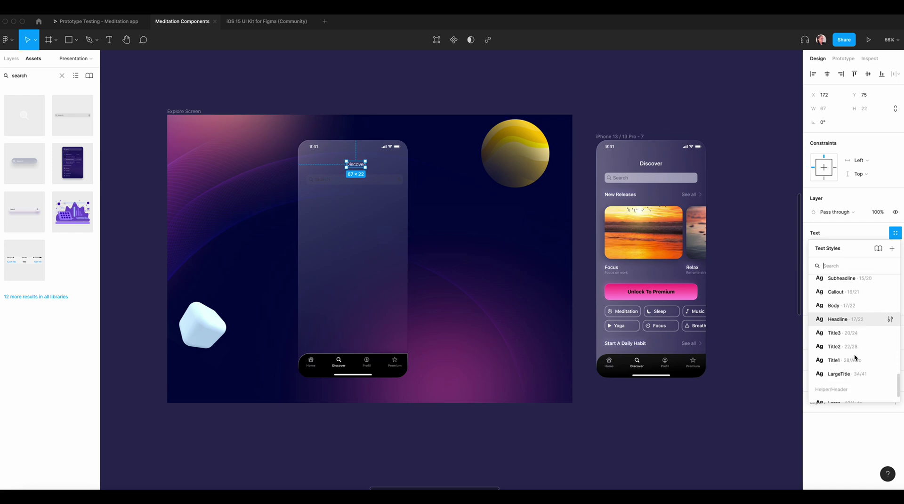
{"action": "left_click", "coordinate": [855, 377]}
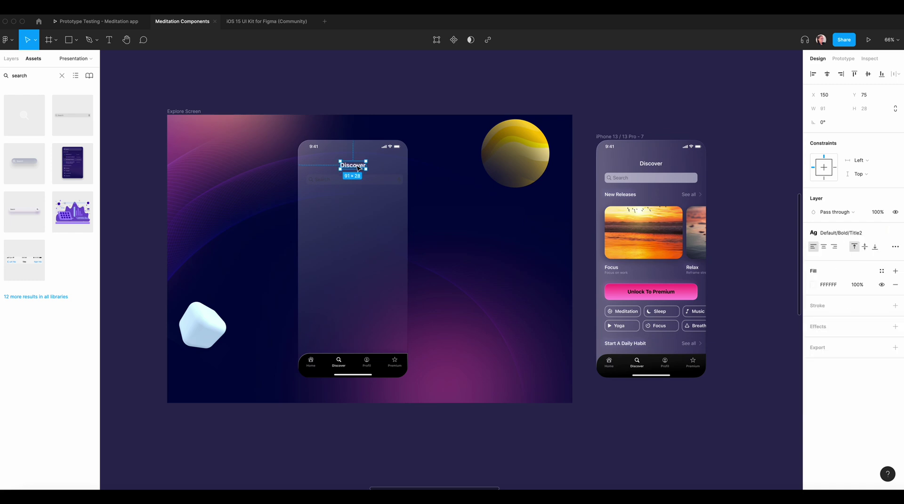
{"action": "left_click", "coordinate": [856, 234]}
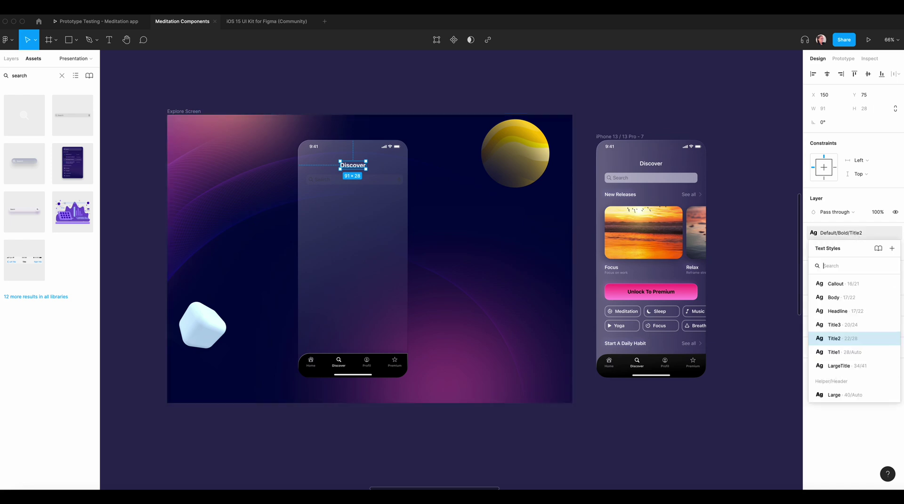
{"action": "left_click", "coordinate": [390, 97]}
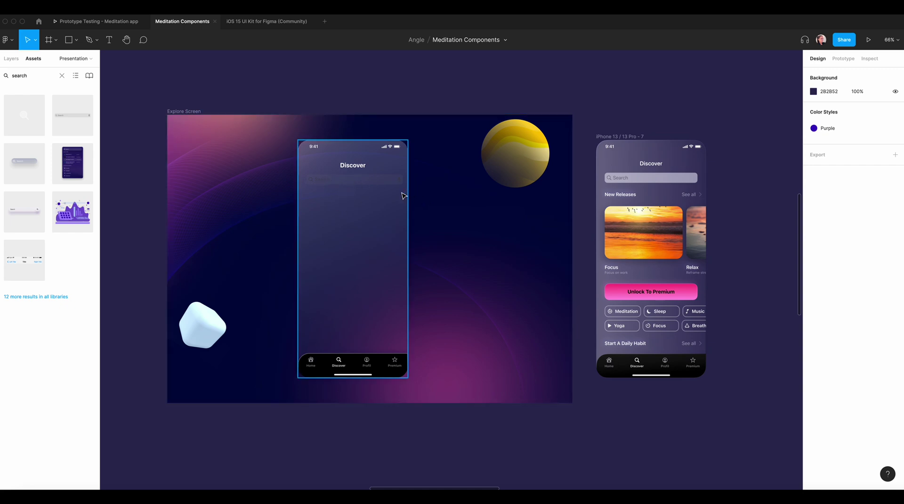
Try Dark Mode on the SearchField below the Discover title
{"action": "left_click", "coordinate": [348, 180]}
{"action": "left_click", "coordinate": [853, 184]}
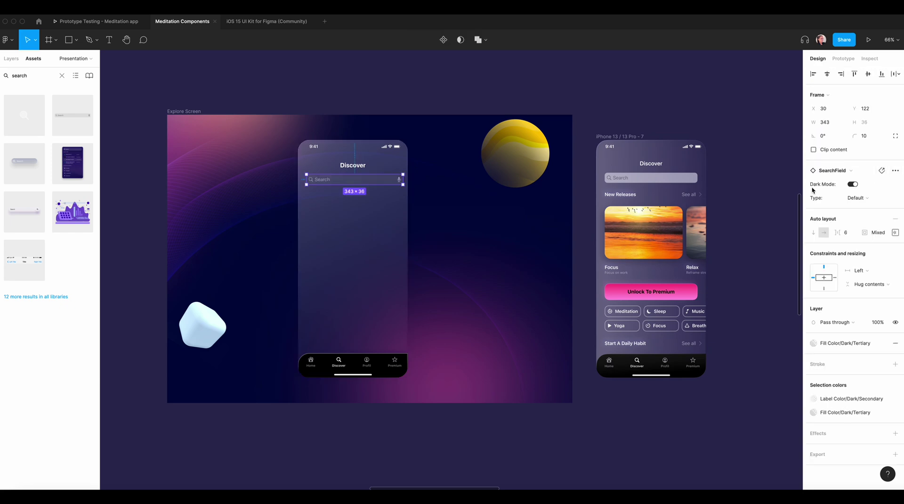
{"action": "left_click", "coordinate": [367, 93]}
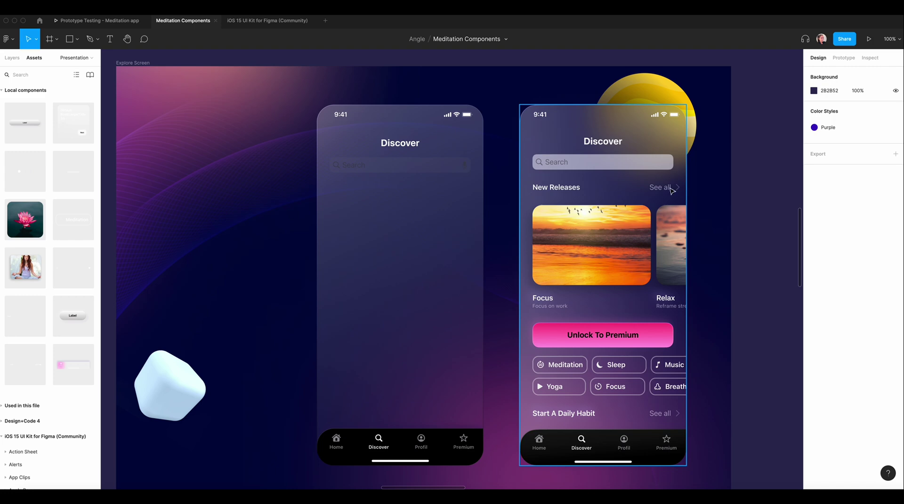
Place a Nav bar 2 instance below the search field and a Menu card beneath it, with the card's size set to Small
{"action": "left_click_drag", "start_coordinate": [25, 316], "coordinate": [343, 210]}
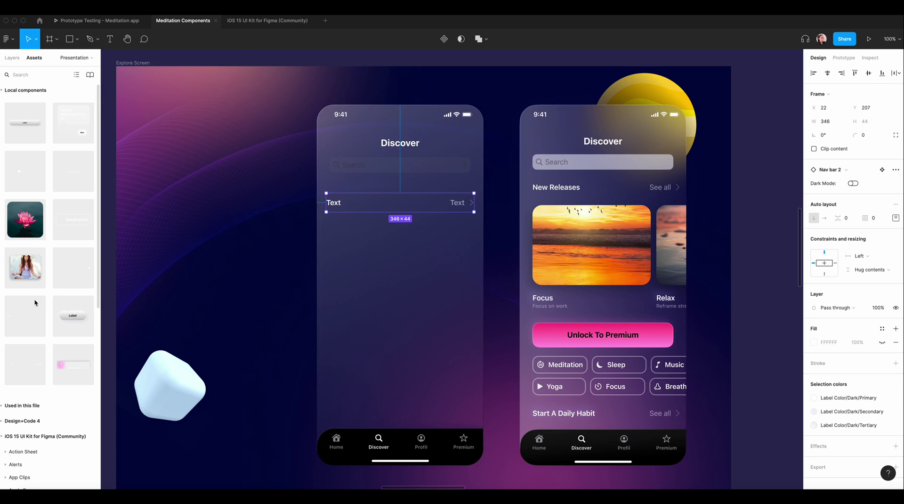
{"action": "left_click_drag", "start_coordinate": [27, 272], "coordinate": [385, 258]}
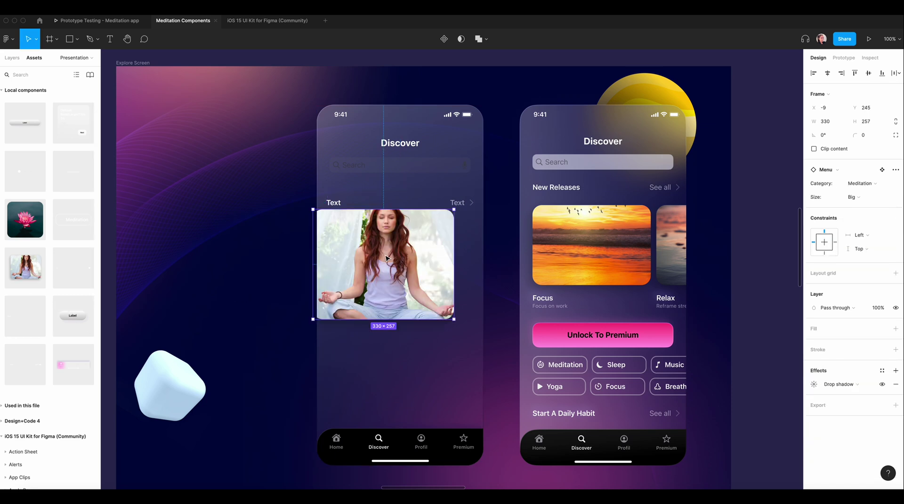
{"action": "left_click", "coordinate": [868, 196]}
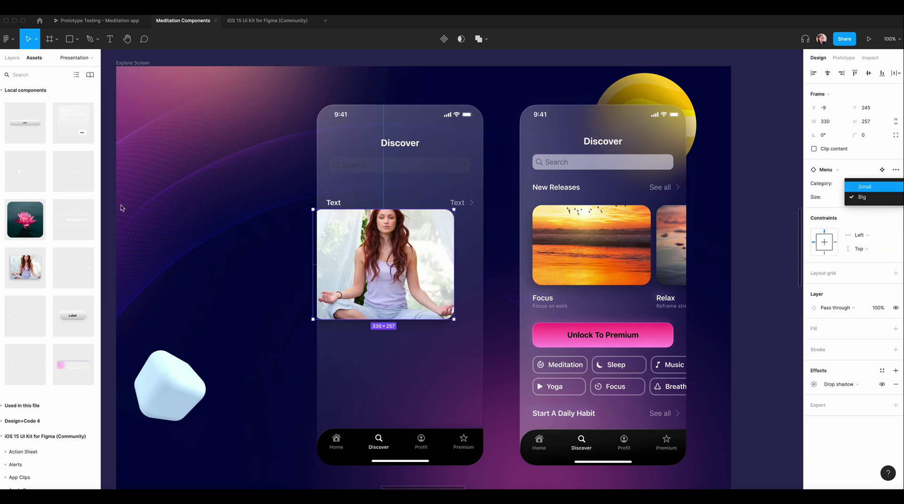
{"action": "left_click", "coordinate": [869, 187]}
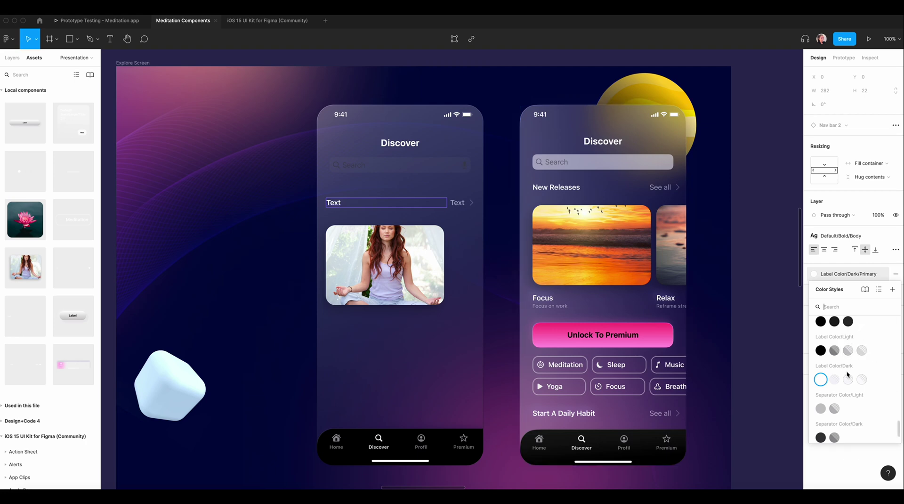
Review the label and system color styles available for the Nav bar 2 heading text
{"action": "scroll", "coordinate": [847, 372], "scroll_direction": "down", "scroll_amount": 5}
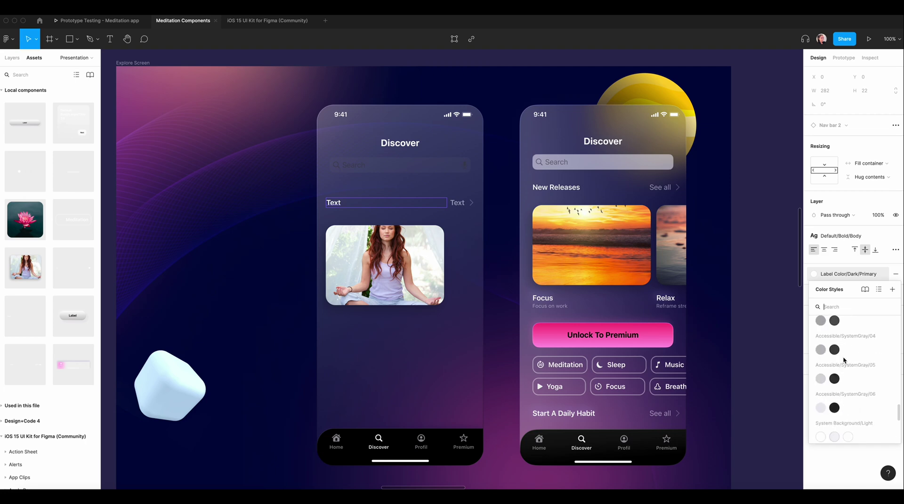
{"action": "scroll", "coordinate": [843, 356], "scroll_direction": "up", "scroll_amount": 3}
{"action": "scroll", "coordinate": [843, 356], "scroll_direction": "down", "scroll_amount": 5}
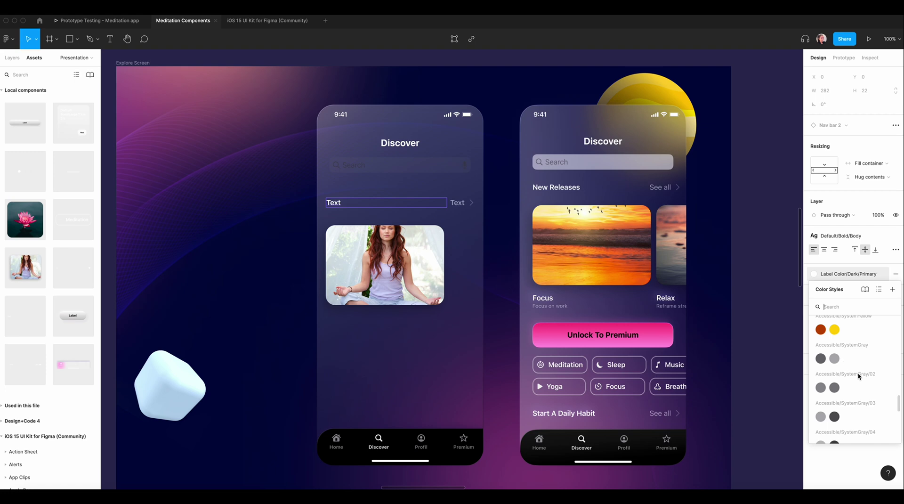
{"action": "scroll", "coordinate": [858, 375], "scroll_direction": "down", "scroll_amount": 5}
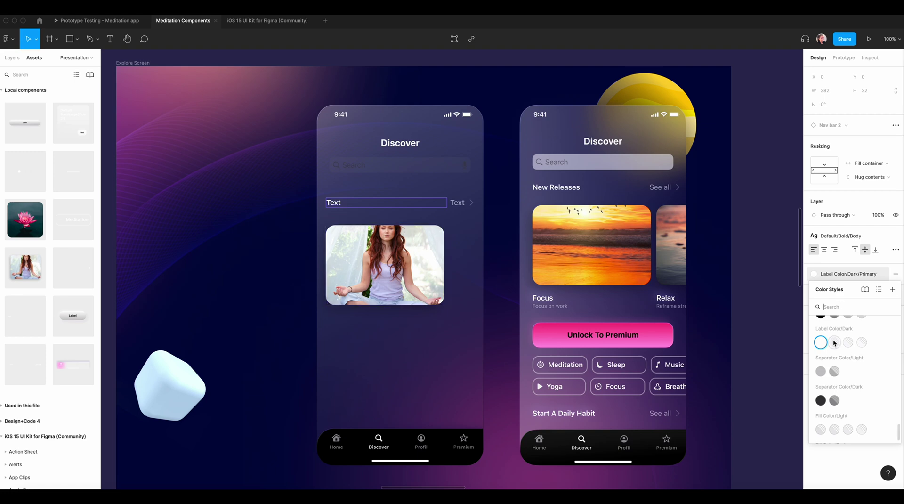
{"action": "scroll", "coordinate": [832, 348], "scroll_direction": "up", "scroll_amount": 2}
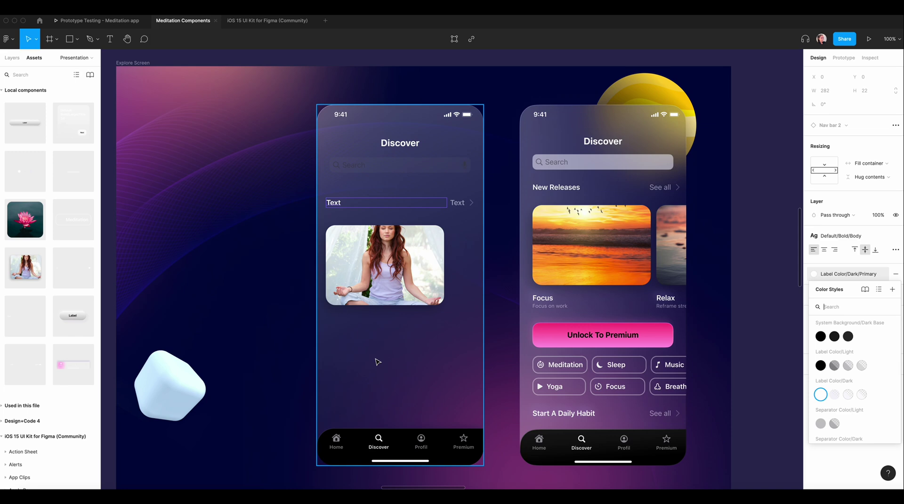
Change the Nav bar 2 heading to "New Releases" and its link text to "See all"
{"action": "double_click", "coordinate": [330, 201]}
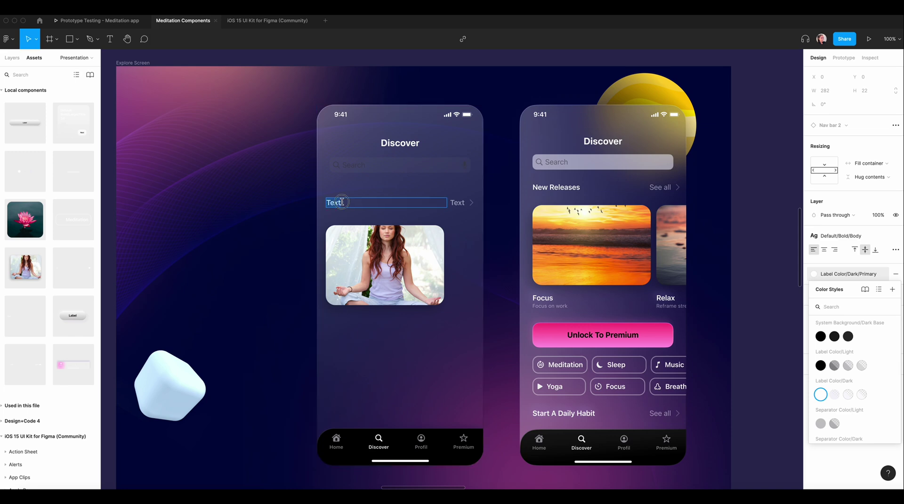
{"action": "type", "text": "New releases"}
{"action": "double_click", "coordinate": [457, 202]}
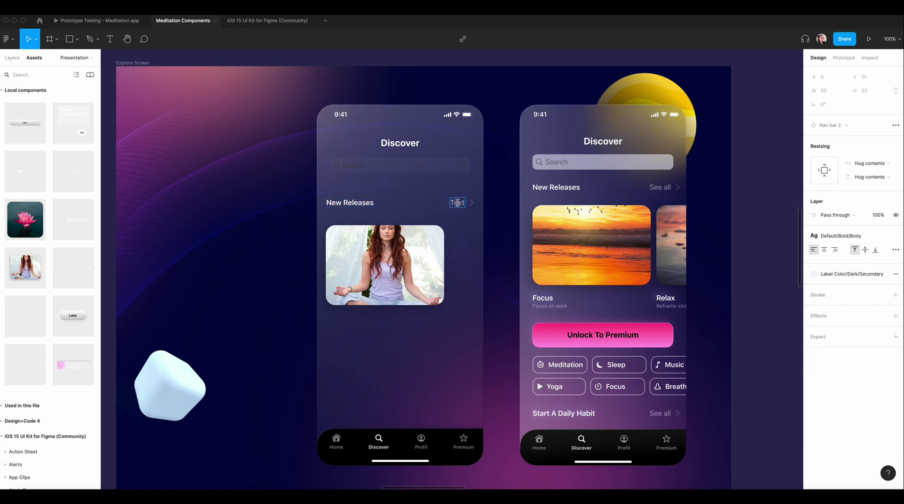
{"action": "type", "text": "See all"}
Try the Breathe Practice and Calm 1 categories on the Menu card, and set its category to Calm 2
{"action": "left_click", "coordinate": [384, 265]}
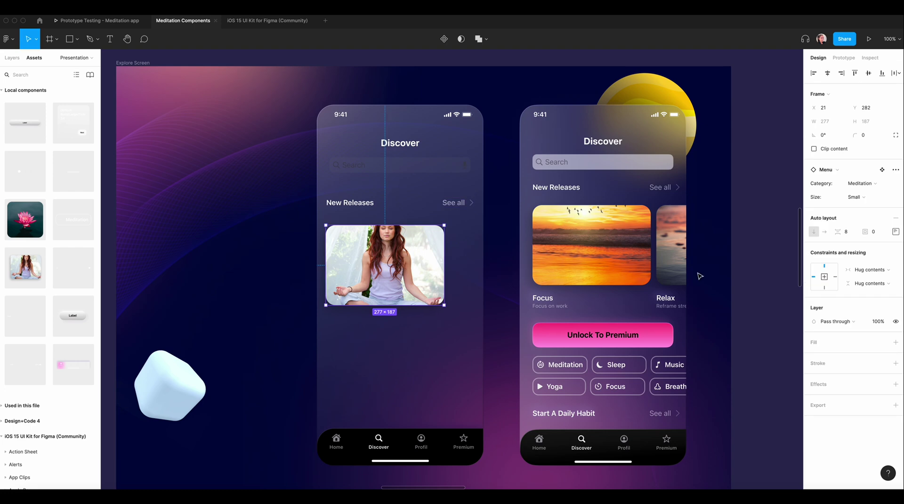
{"action": "left_click", "coordinate": [860, 183]}
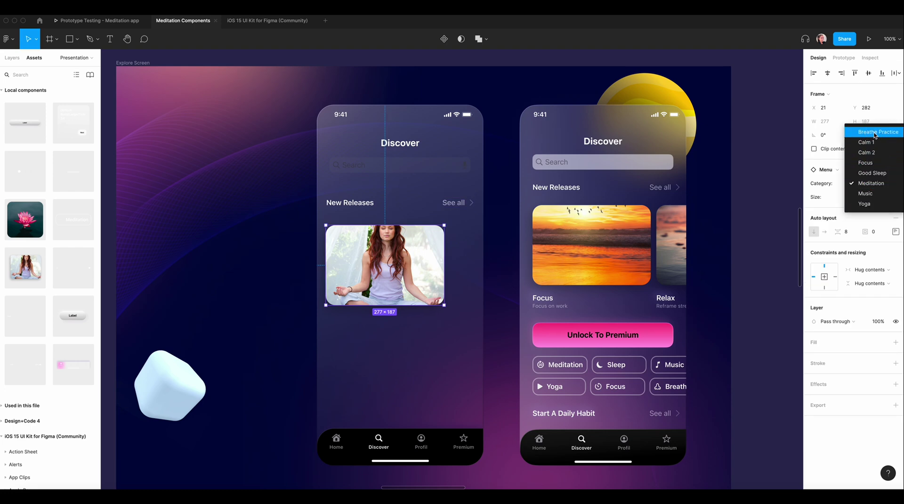
{"action": "left_click", "coordinate": [871, 133]}
{"action": "left_click", "coordinate": [868, 183]}
{"action": "left_click", "coordinate": [868, 195]}
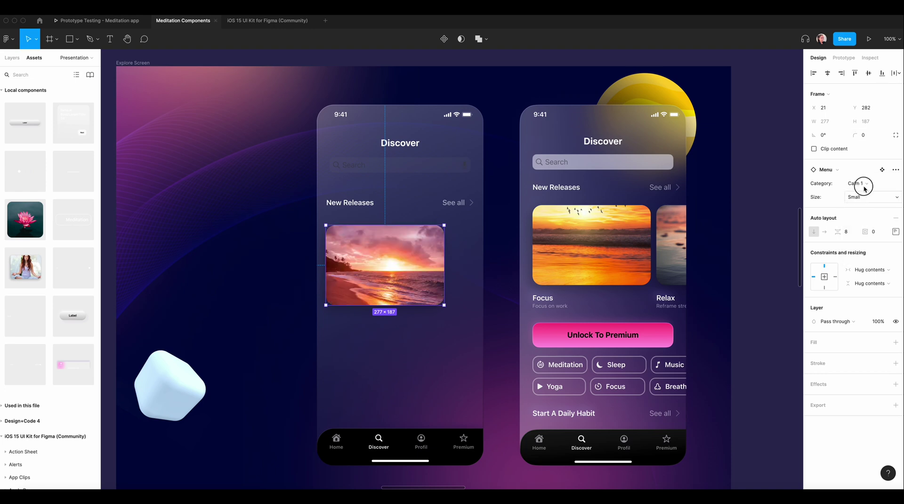
{"action": "left_click", "coordinate": [862, 186]}
{"action": "left_click", "coordinate": [863, 194]}
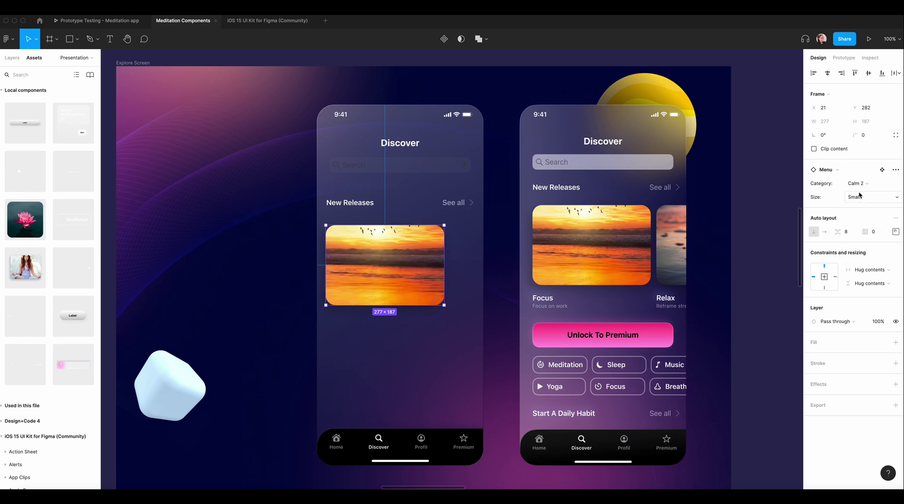
{"action": "left_click", "coordinate": [858, 186]}
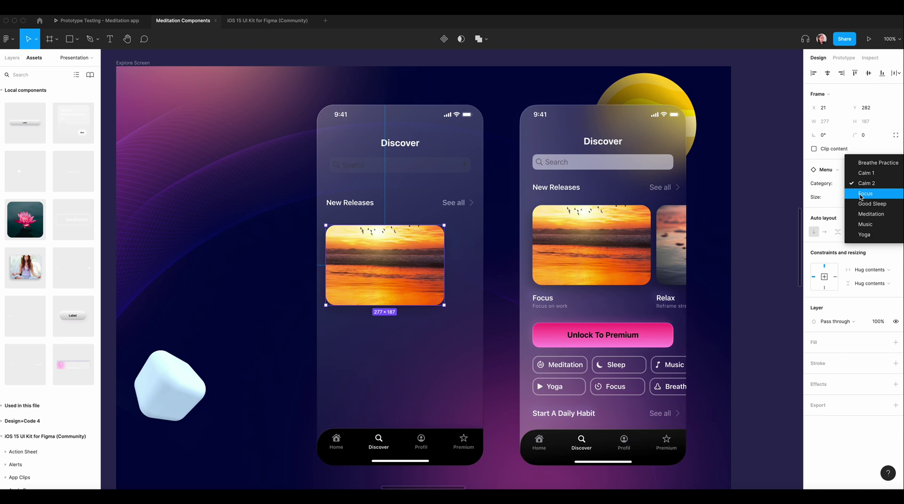
{"action": "left_click", "coordinate": [865, 186]}
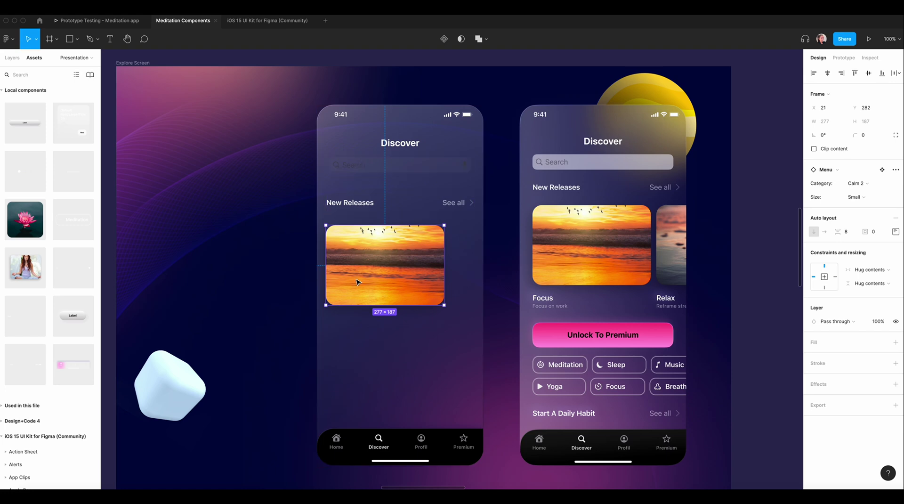
Narrow the New Releases nav bar evenly on both sides to match the search field's width, and check the card's margins in the phone frame
{"action": "scroll", "coordinate": [377, 169], "scroll_direction": "up", "scroll_amount": 1}
{"action": "left_click", "coordinate": [376, 165]}
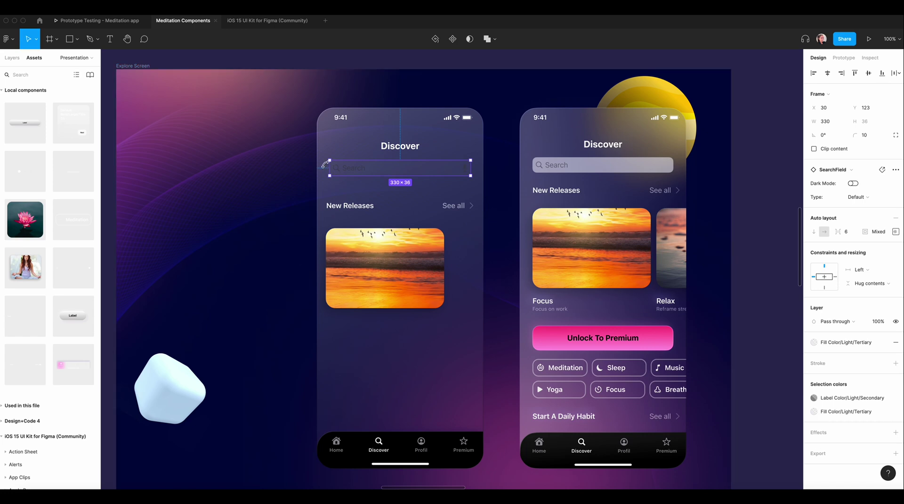
{"action": "key", "text": "alt"}
{"action": "left_click", "coordinate": [323, 200], "text": "alt"}
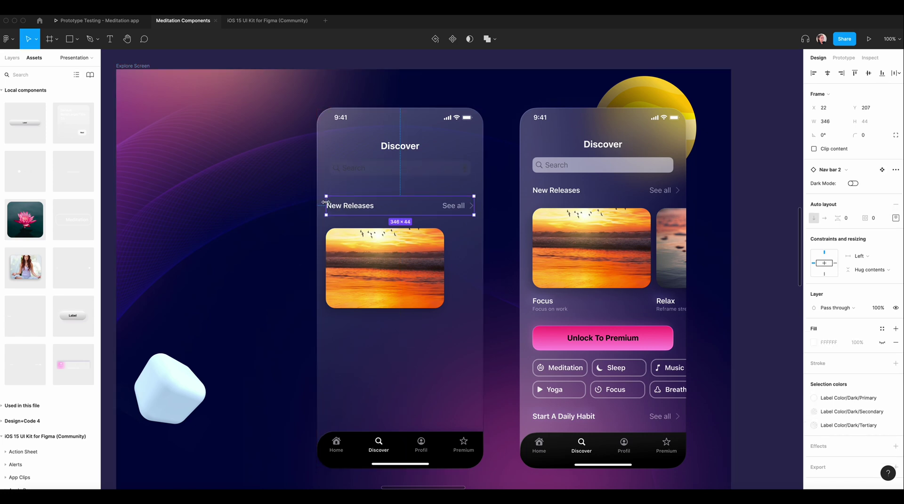
{"action": "left_click_drag", "start_coordinate": [322, 200], "coordinate": [326, 204]}
{"action": "left_click", "coordinate": [323, 245], "text": "alt"}
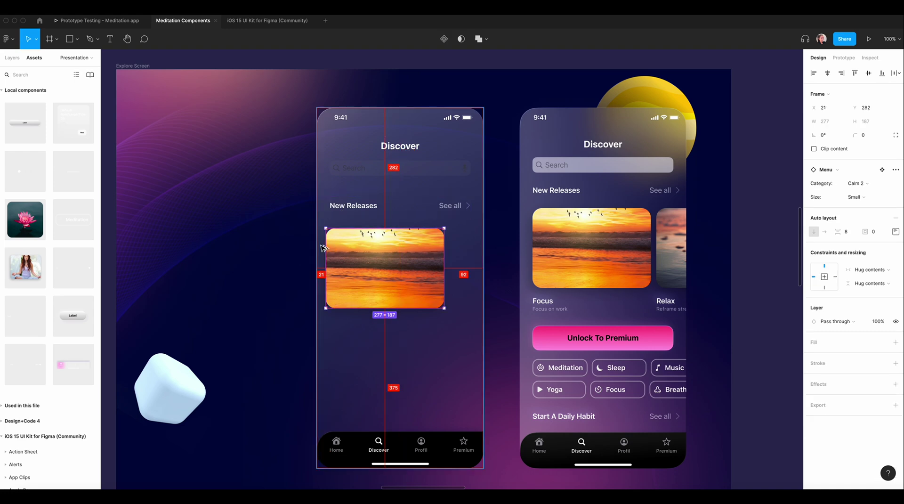
Align the sunset Menu card's left edge with the search field at X 29, below the New Releases heading
{"action": "left_click_drag", "start_coordinate": [379, 258], "coordinate": [384, 258]}
{"action": "scroll", "coordinate": [398, 260], "scroll_direction": "down", "scroll_amount": 1}
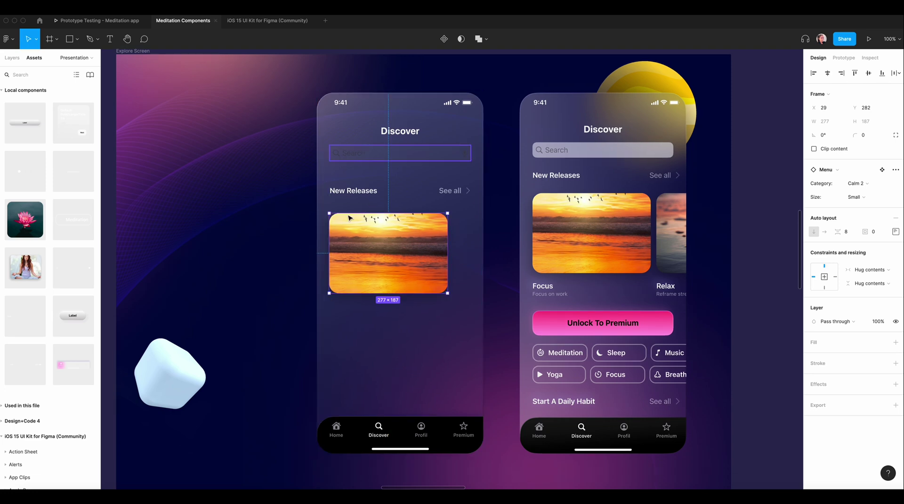
{"action": "key", "text": "Escape"}
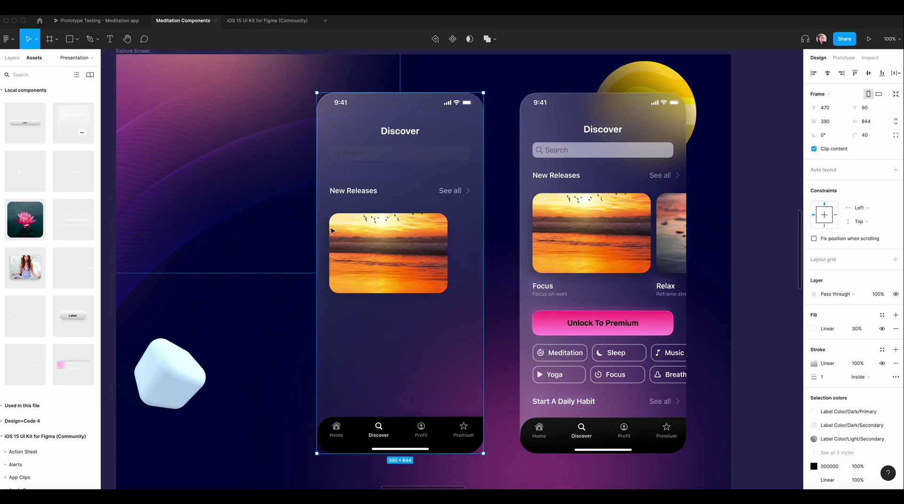
Duplicate the sunset Menu card and place the copy beside the original at the same height, at X 399
{"action": "key", "text": "alt+1"}
{"action": "left_click", "coordinate": [398, 254]}
{"action": "left_click", "coordinate": [22, 324]}
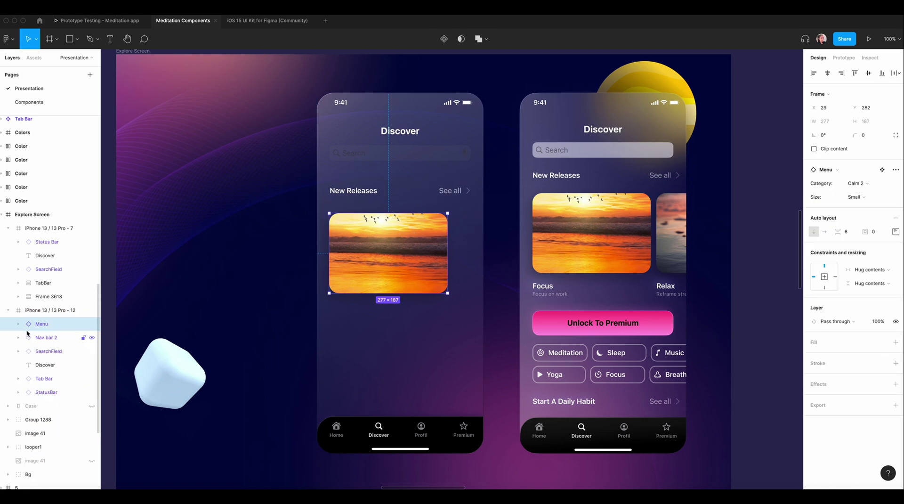
{"action": "key", "text": "ctrl+d"}
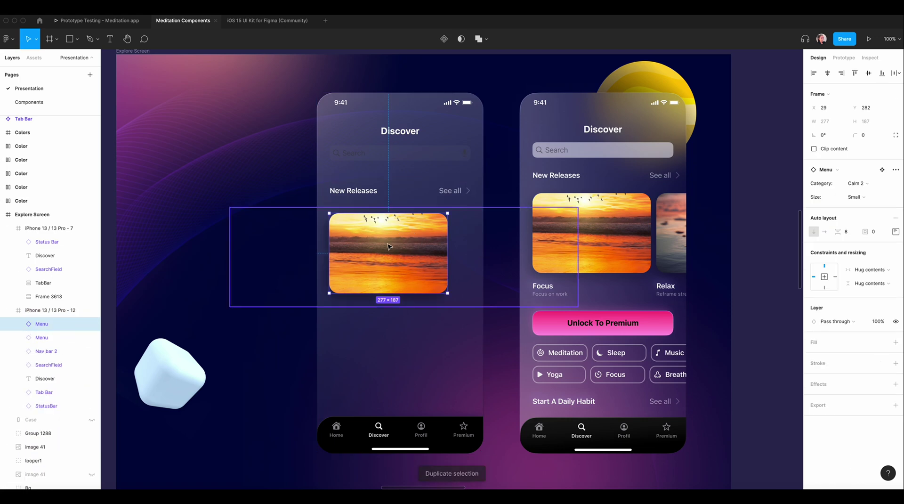
{"action": "left_click_drag", "start_coordinate": [388, 245], "coordinate": [551, 246]}
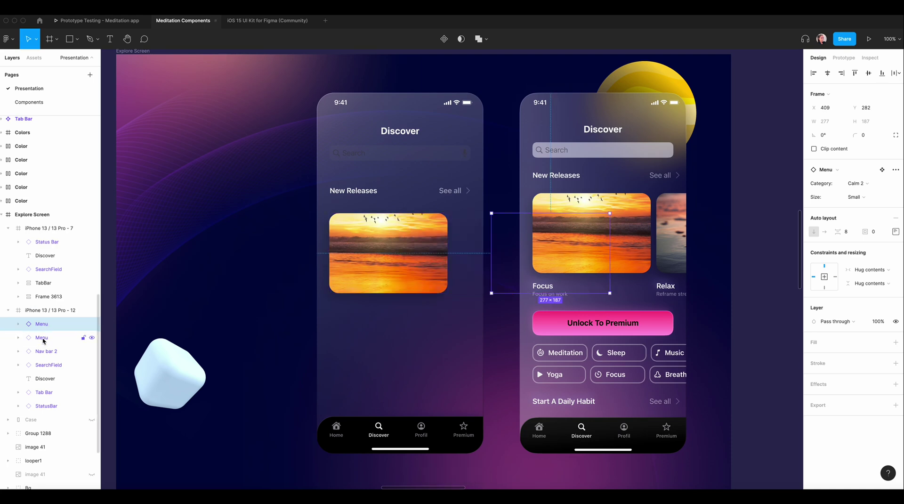
{"action": "key", "text": "shift+Left"}
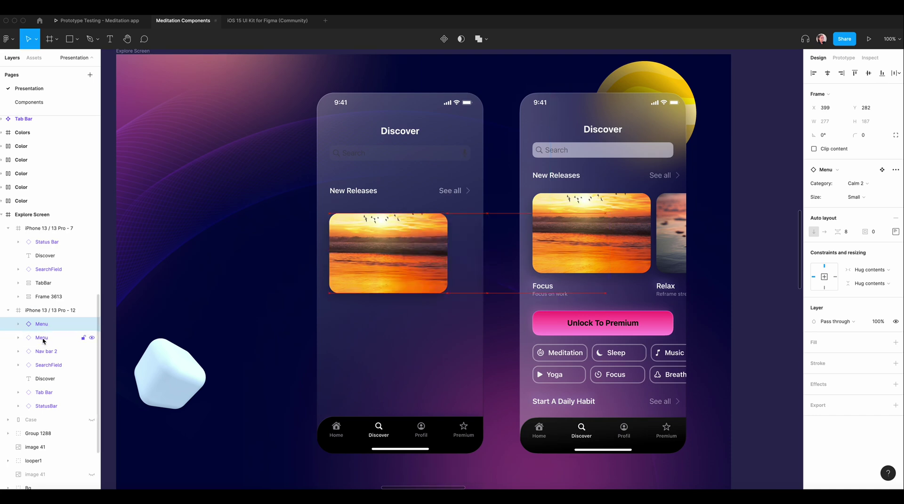
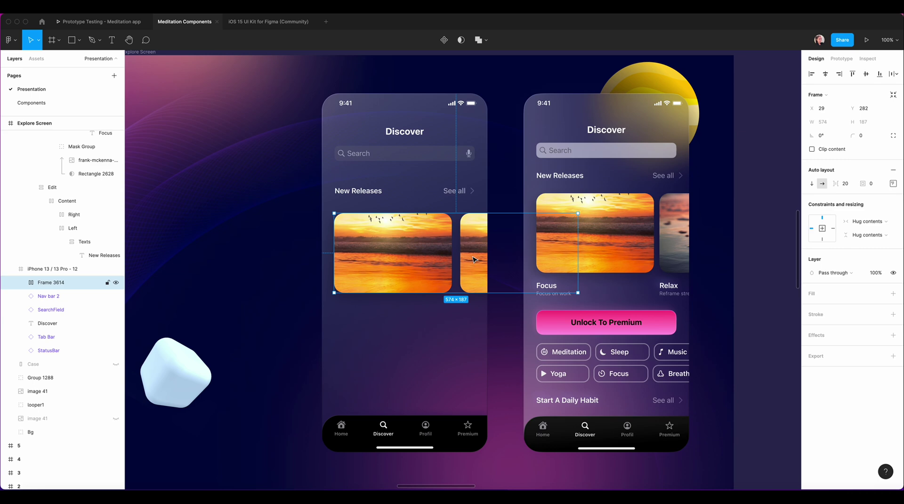
Change the category of the second Menu card in the row to the variant with the pink beach photo
{"action": "double_click", "coordinate": [474, 258]}
{"action": "left_click", "coordinate": [859, 167]}
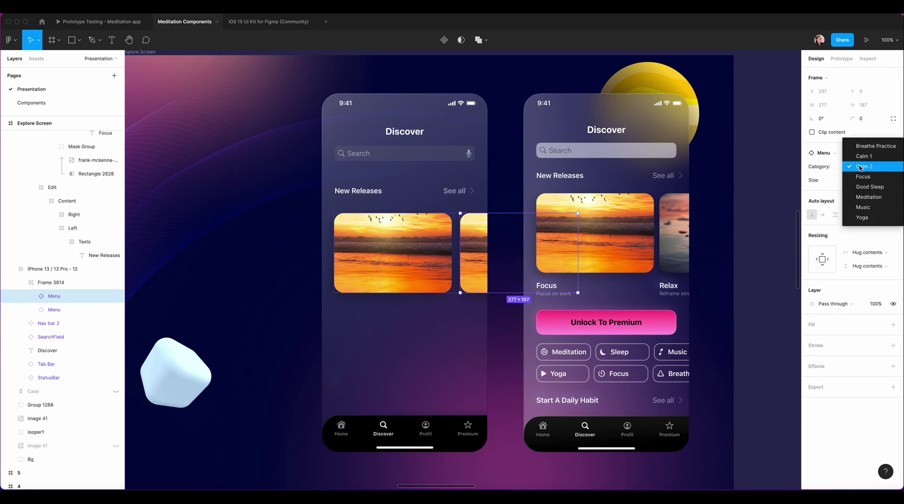
{"action": "left_click", "coordinate": [859, 167]}
{"action": "left_click", "coordinate": [476, 256]}
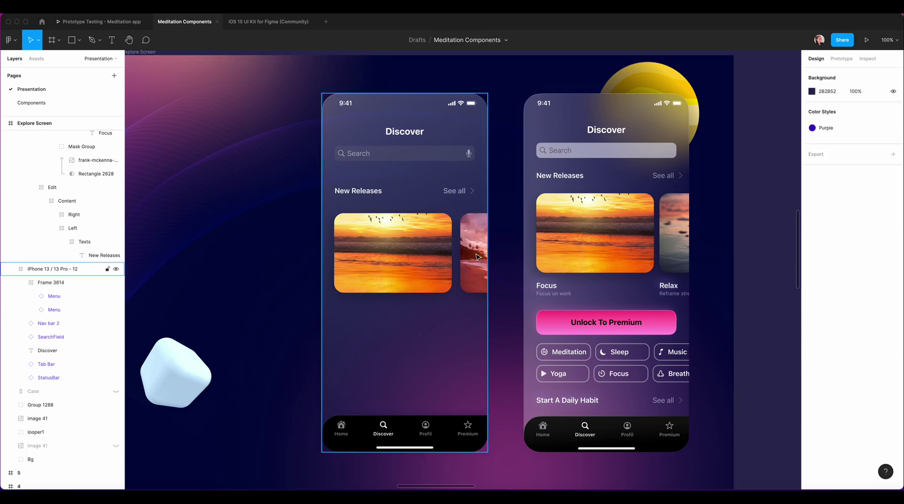
Check the font, size and color style of the Focus title and its Focus on work subtitle in the reference screen
{"action": "left_click", "coordinate": [548, 288], "text": "super"}
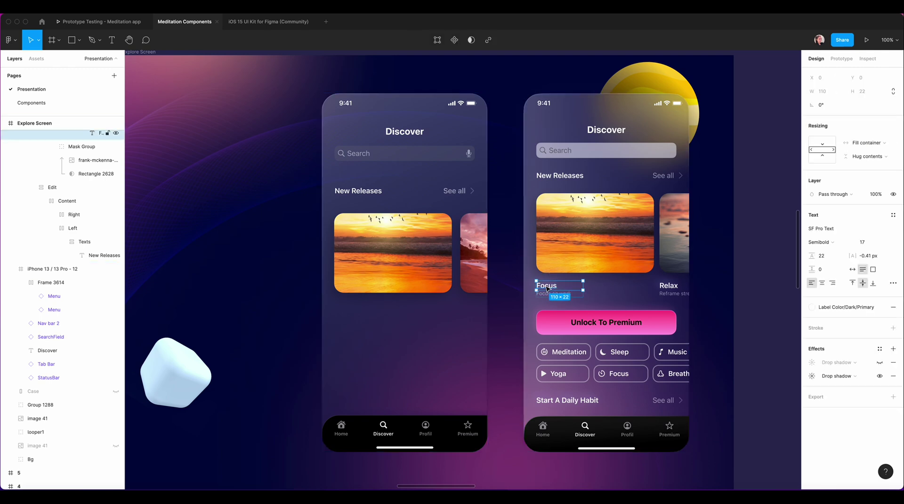
{"action": "scroll", "coordinate": [50, 166], "scroll_direction": "up", "scroll_amount": 2}
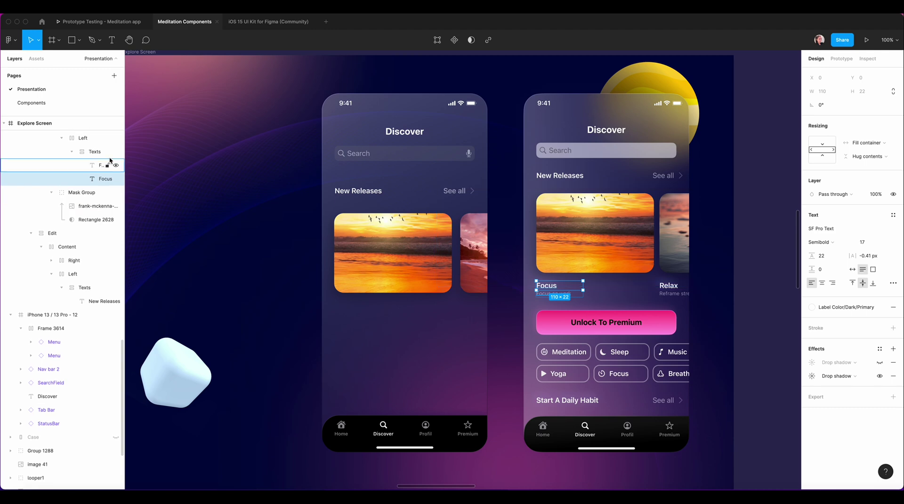
{"action": "left_click_drag", "start_coordinate": [125, 144], "coordinate": [142, 143]}
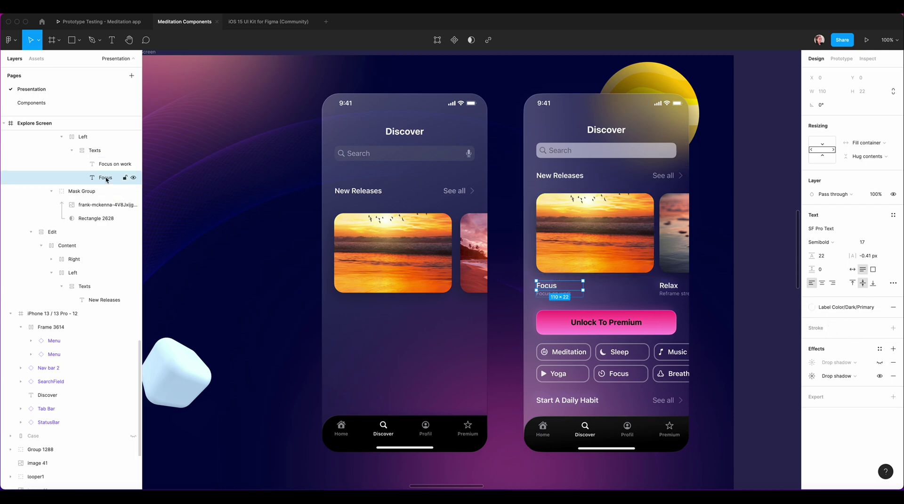
{"action": "left_click", "coordinate": [557, 293]}
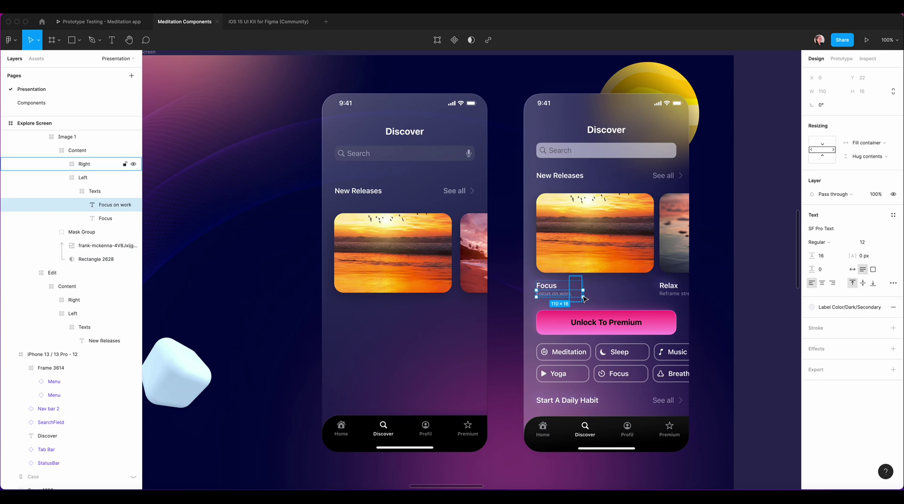
Add the text "Focus" to the phone frame just below the sunset card
{"action": "left_click", "coordinate": [351, 306]}
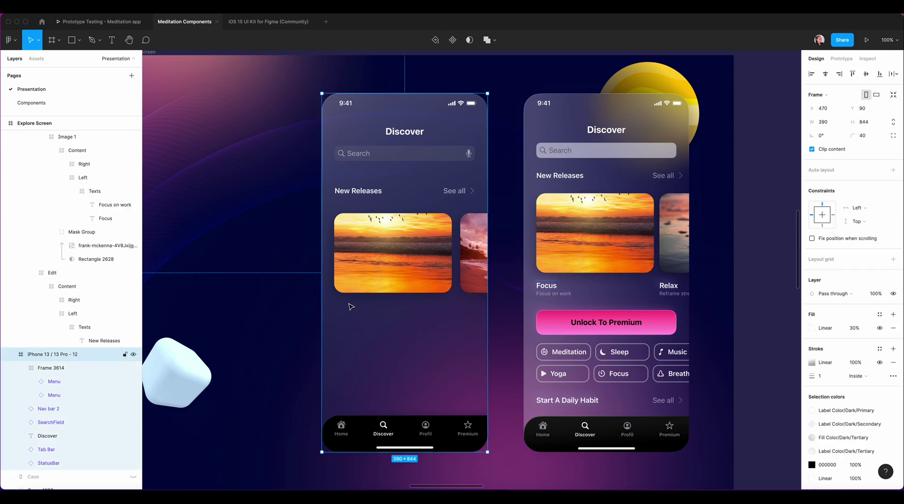
{"action": "key", "text": "t"}
{"action": "left_click", "coordinate": [347, 302]}
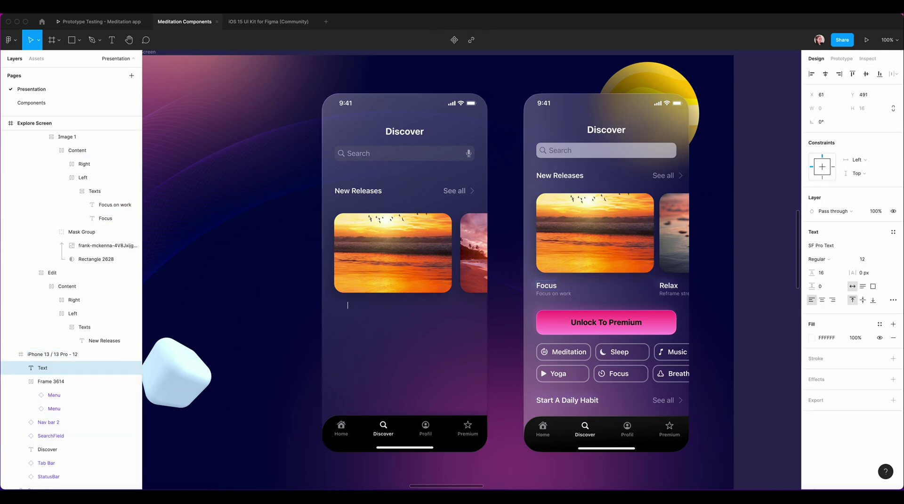
{"action": "type", "text": "Focus"}
{"action": "key", "text": "Escape"}
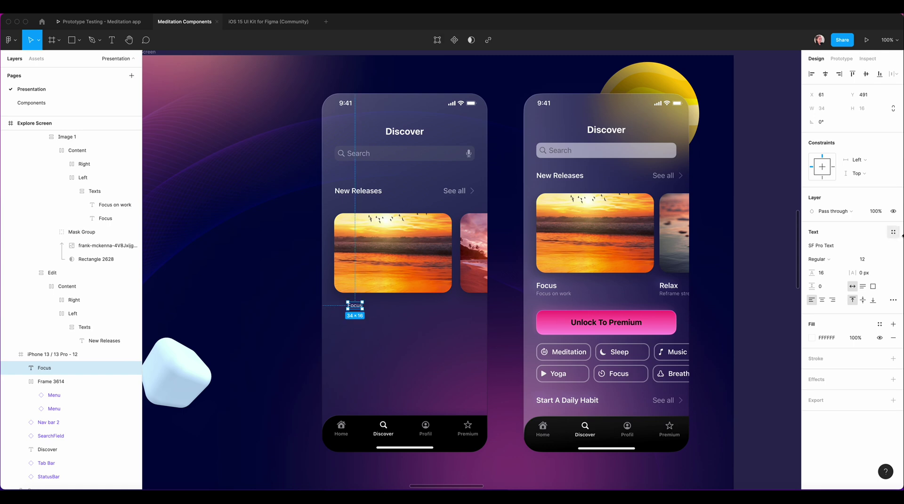
Apply the Headline text style and the Label Color/Dark/Primary color style to the new Focus text
{"action": "left_click", "coordinate": [893, 231]}
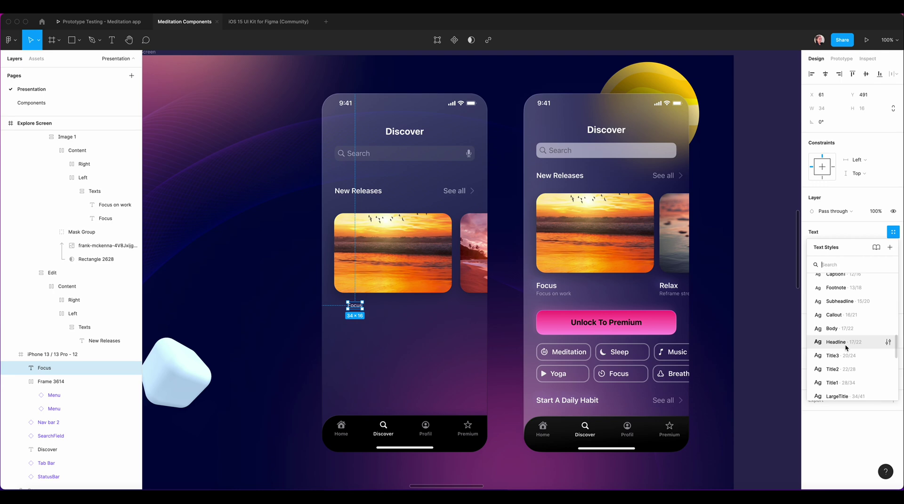
{"action": "left_click", "coordinate": [841, 342]}
{"action": "left_click", "coordinate": [879, 269]}
{"action": "scroll", "coordinate": [858, 401], "scroll_direction": "down", "scroll_amount": 10}
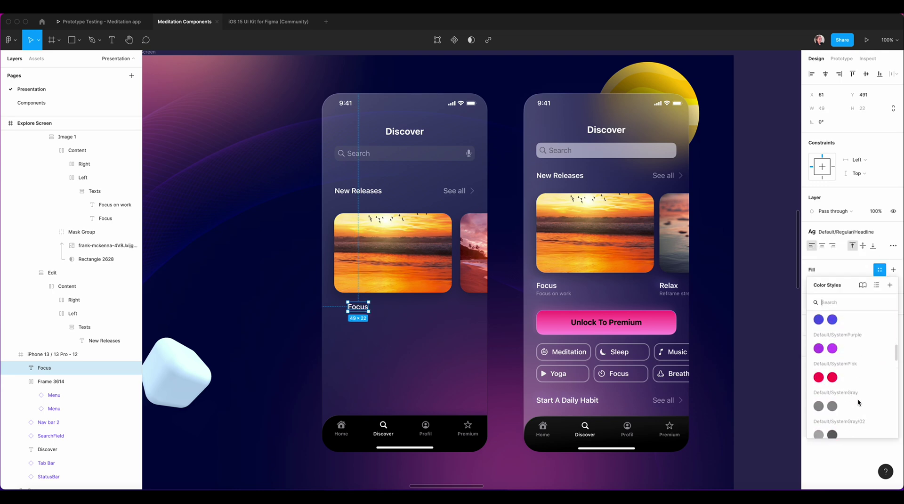
{"action": "scroll", "coordinate": [859, 401], "scroll_direction": "down", "scroll_amount": 5}
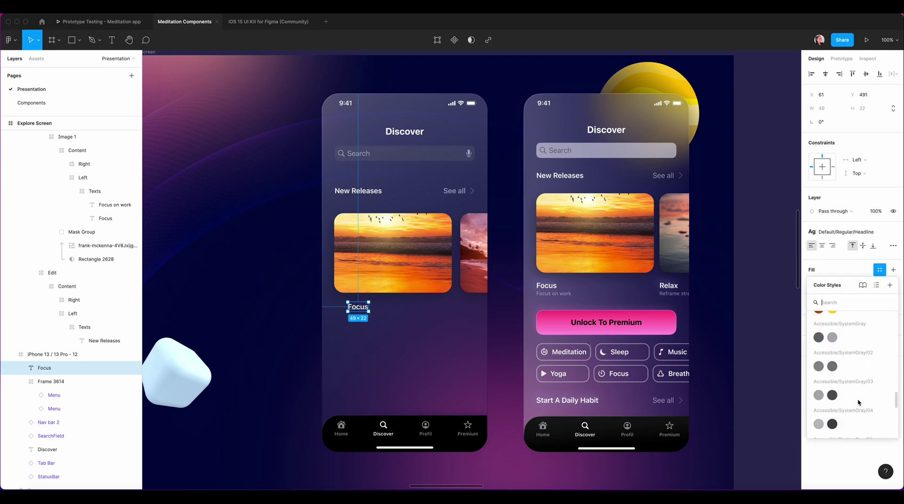
{"action": "left_click", "coordinate": [823, 380]}
Duplicate the Focus text just below itself and give the copy the Caption1 text style and Label Color/Dark/Secondary color
{"action": "left_click", "coordinate": [356, 322]}
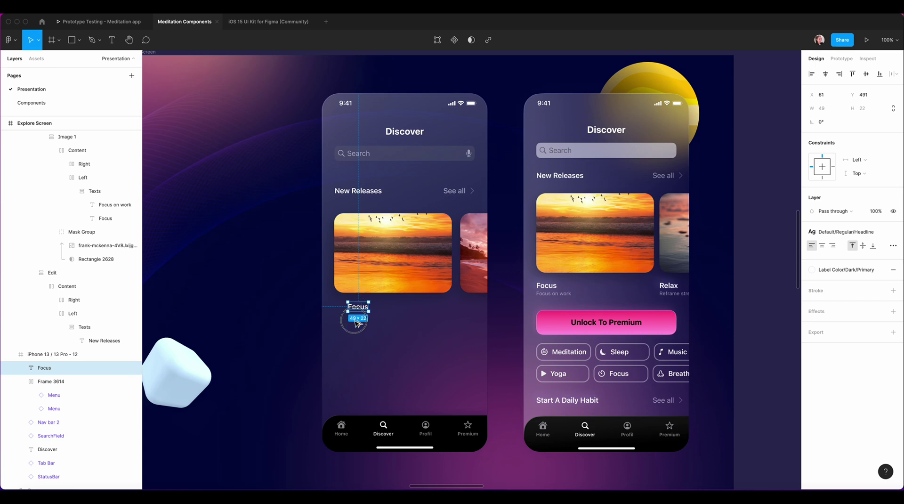
{"action": "left_click_drag", "start_coordinate": [356, 322], "coordinate": [356, 335]}
{"action": "left_click", "coordinate": [869, 232]}
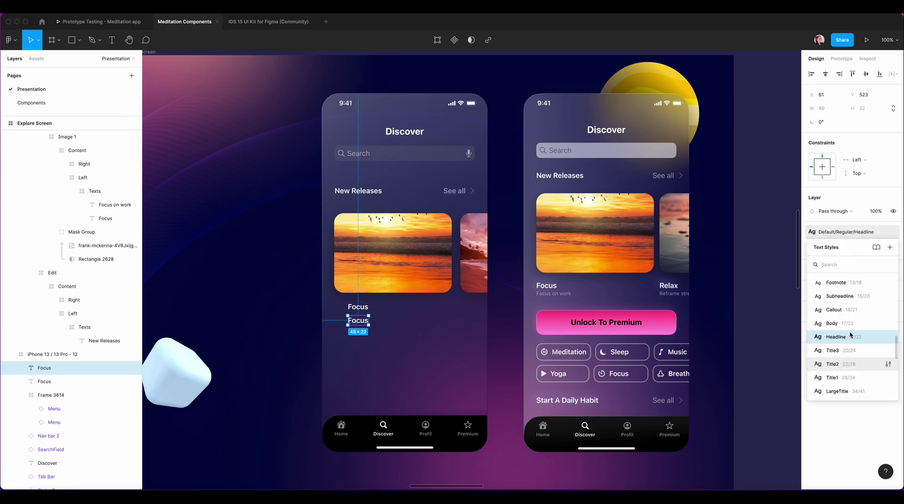
{"action": "scroll", "coordinate": [850, 334], "scroll_direction": "down", "scroll_amount": 5}
{"action": "left_click", "coordinate": [843, 355]}
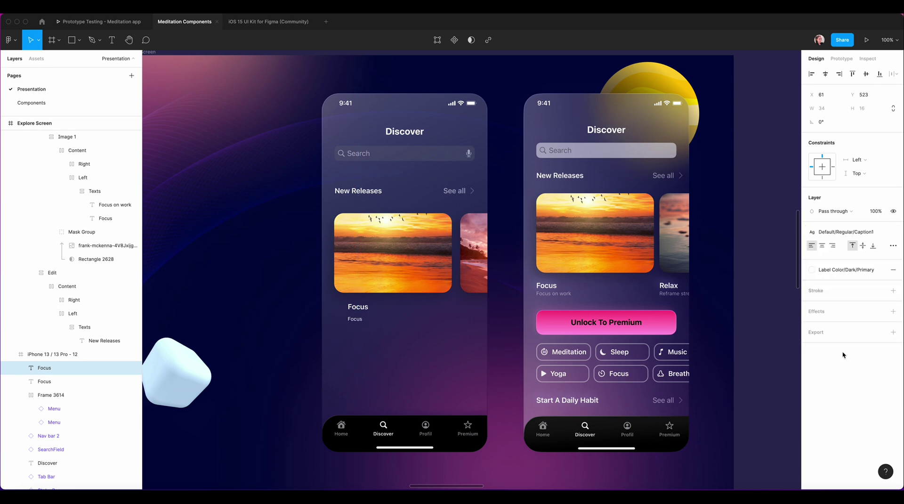
{"action": "left_click", "coordinate": [859, 268]}
{"action": "left_click", "coordinate": [831, 376]}
{"action": "left_click_drag", "start_coordinate": [356, 321], "coordinate": [355, 320]}
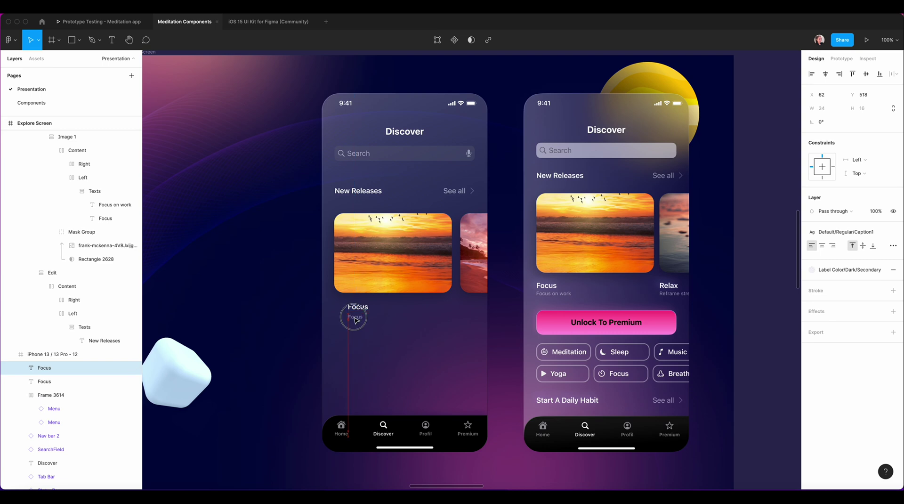
Extend the smaller lower text to read "Focus on work"
{"action": "double_click", "coordinate": [355, 319]}
{"action": "key", "text": "Right"}
{"action": "type", "text": "on "}
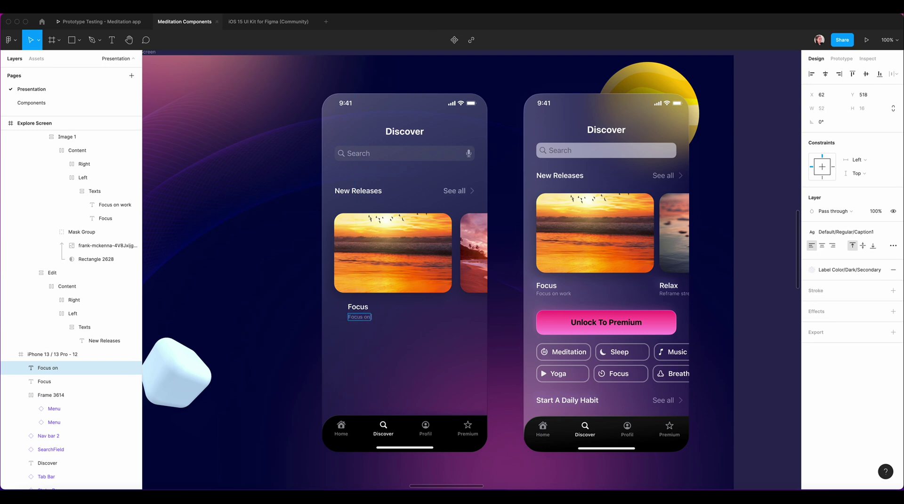
{"action": "type", "text": "work"}
{"action": "key", "text": "Escape"}
Wrap the Focus title and its subtitle in a vertical auto layout, try centre alignment, and align the texts left
{"action": "left_click", "coordinate": [357, 307], "text": "shift"}
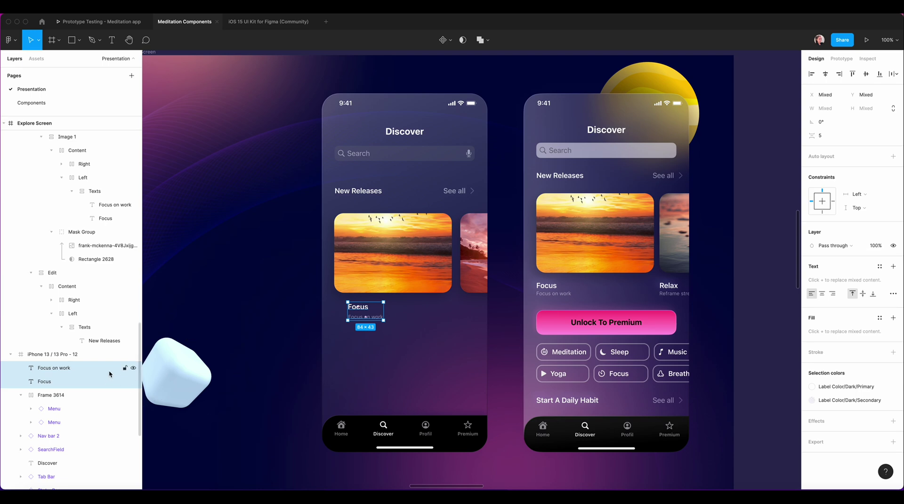
{"action": "key", "text": "shift+a"}
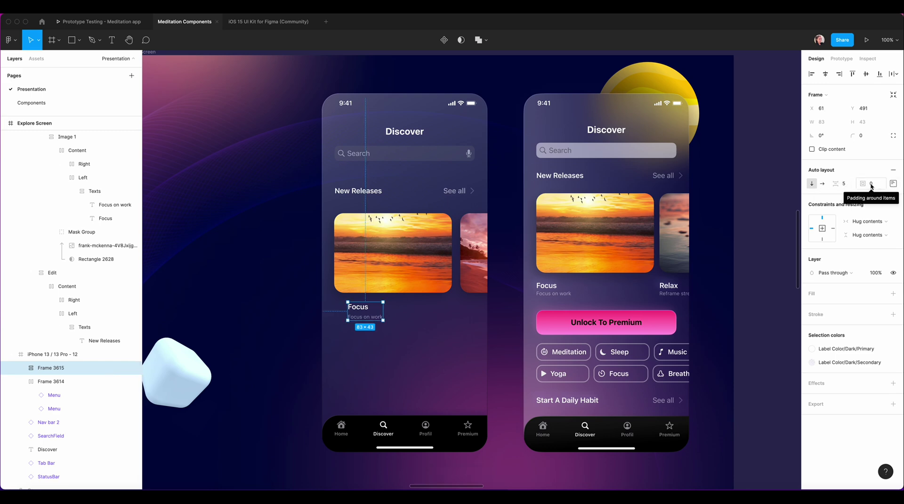
{"action": "left_click", "coordinate": [893, 183]}
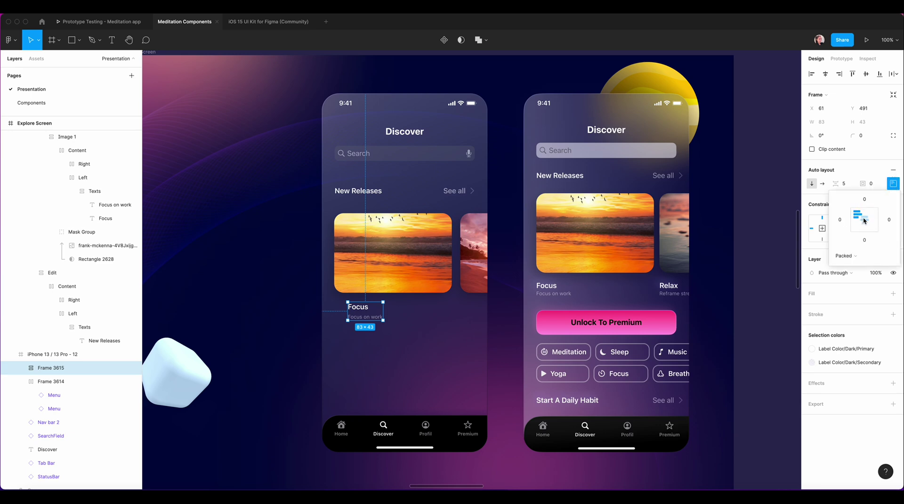
{"action": "left_click", "coordinate": [864, 219]}
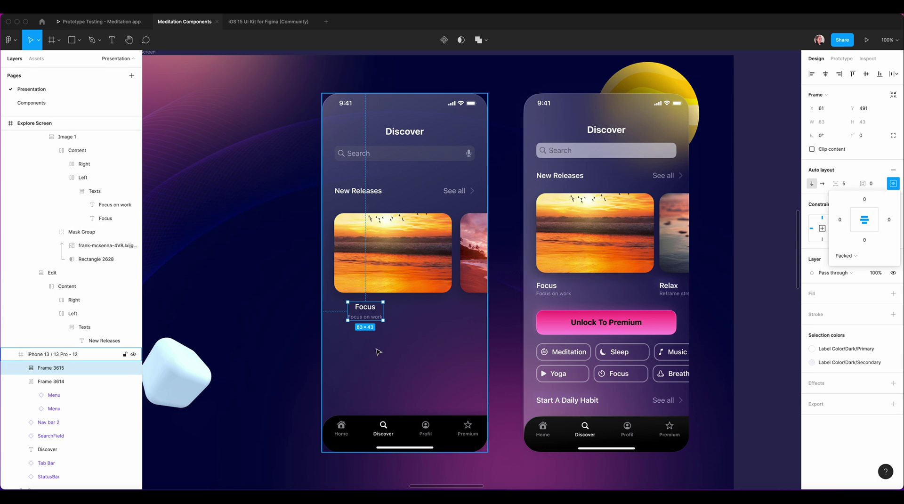
{"action": "left_click", "coordinate": [857, 219]}
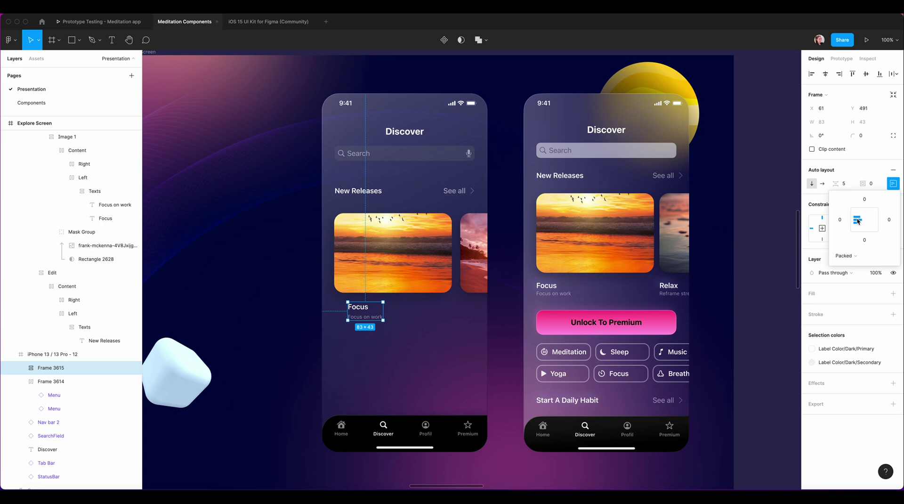
{"action": "left_click", "coordinate": [892, 185]}
Set the Focus title's horizontal resizing to Fill container inside the auto layout frame
{"action": "left_click", "coordinate": [358, 307]}
{"action": "left_click", "coordinate": [866, 143]}
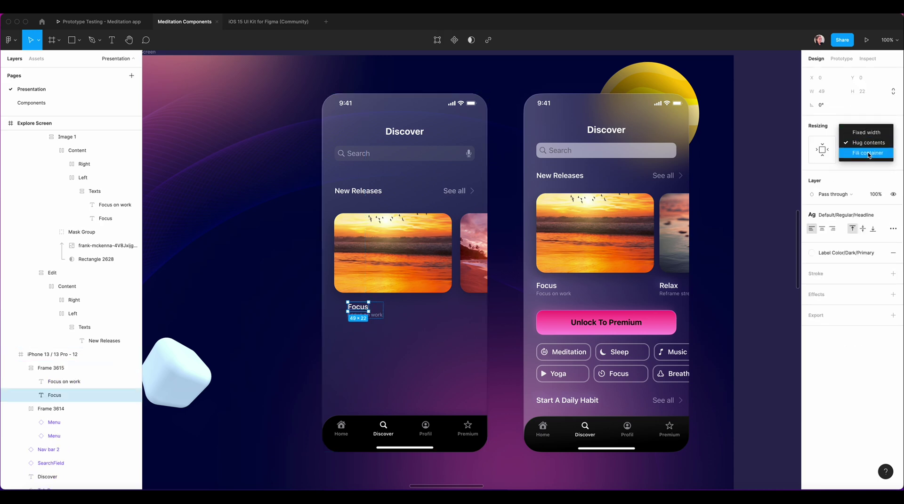
{"action": "left_click", "coordinate": [869, 154]}
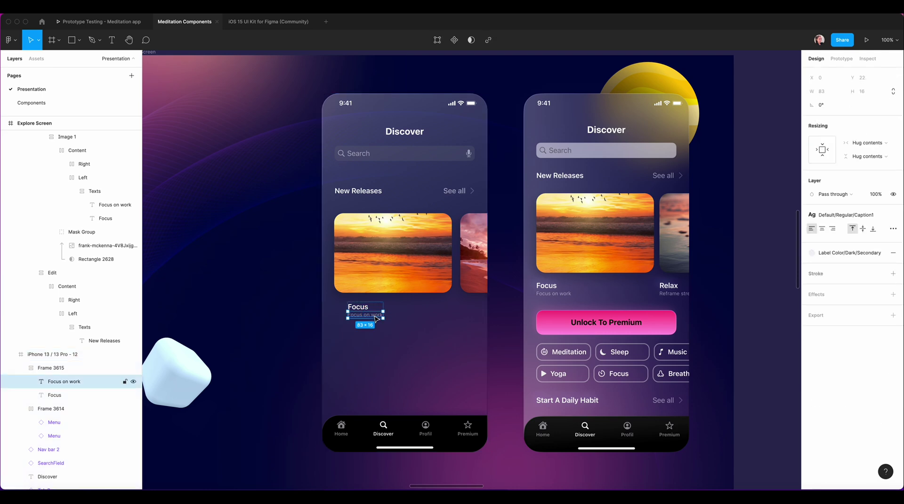
Try widening the auto layout frame around the two Focus texts to 123
{"action": "left_click", "coordinate": [343, 352]}
{"action": "left_click", "coordinate": [382, 310]}
{"action": "mouse_move", "coordinate": [383, 310]}
{"action": "left_mouse_down"}
{"action": "mouse_move", "coordinate": [439, 311]}
{"action": "mouse_move", "coordinate": [369, 312]}
{"action": "mouse_move", "coordinate": [409, 312]}
{"action": "mouse_move", "coordinate": [399, 310]}
{"action": "left_mouse_up"}
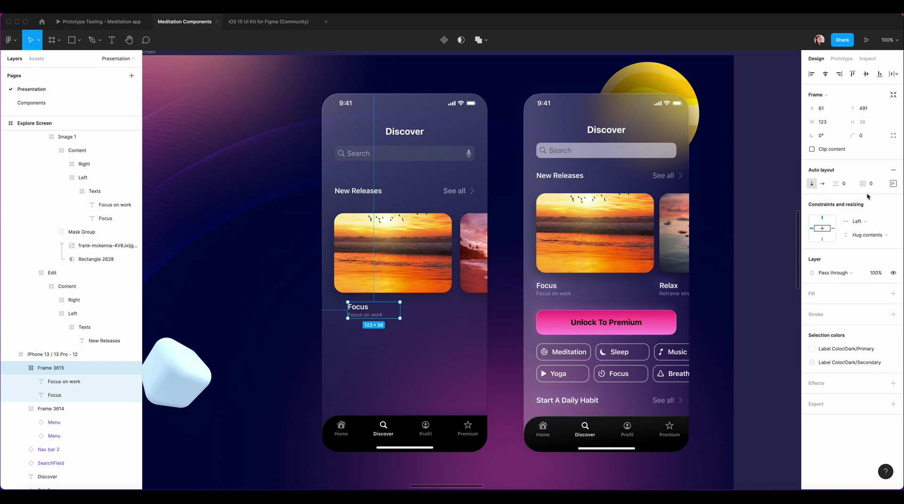
Move the two-line text frame to X 29, Y 500 beneath the sunset card and rename it Title
{"action": "left_click_drag", "start_coordinate": [365, 309], "coordinate": [352, 313]}
{"action": "key", "text": "super+r"}
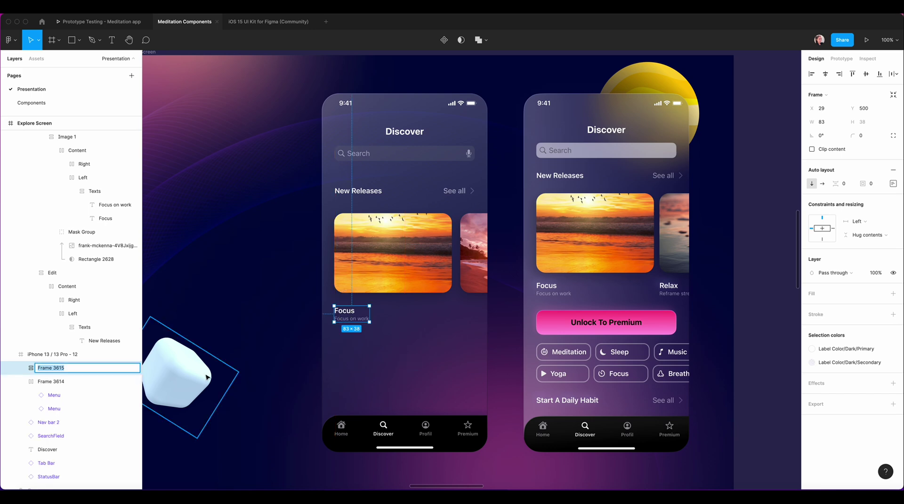
{"action": "type", "text": "Title"}
{"action": "key", "text": "Return"}
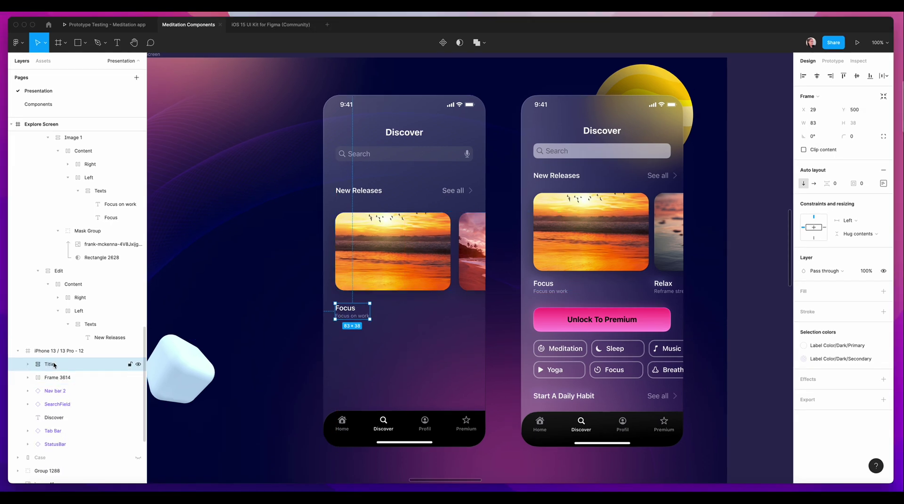
Duplicate the Title frame and place the copy under the second card, aligned with its left edge at X 326
{"action": "left_click_drag", "start_coordinate": [348, 313], "coordinate": [476, 314]}
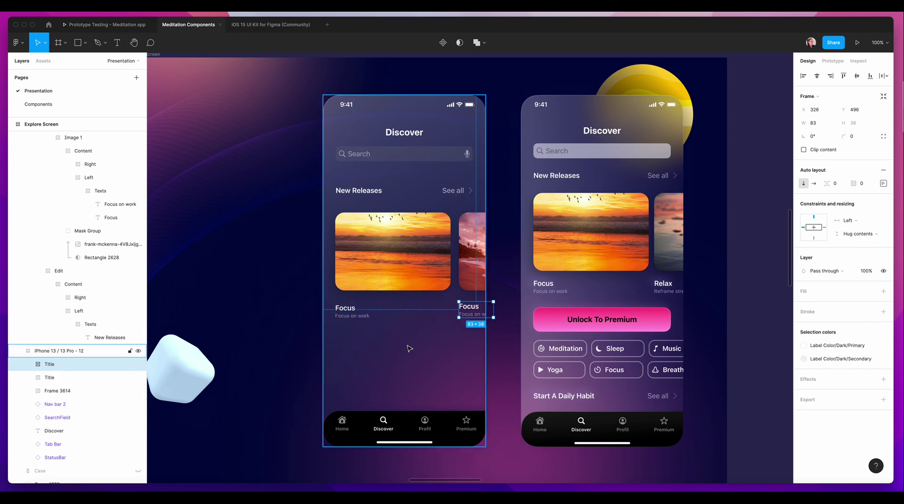
Wrap the two Title frames beneath the cards in one horizontal auto layout frame
{"action": "left_click", "coordinate": [351, 309], "text": "shift"}
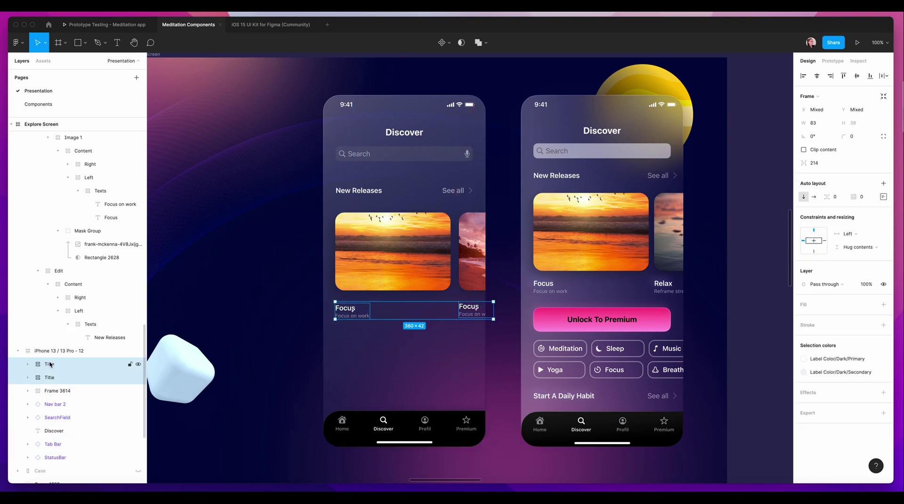
{"action": "key", "text": "shift+a"}
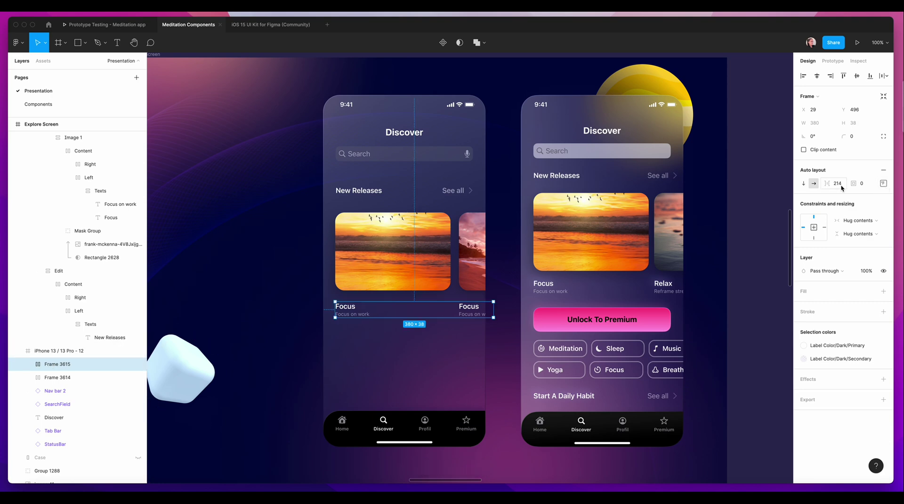
{"action": "left_click", "coordinate": [58, 377], "text": "shift"}
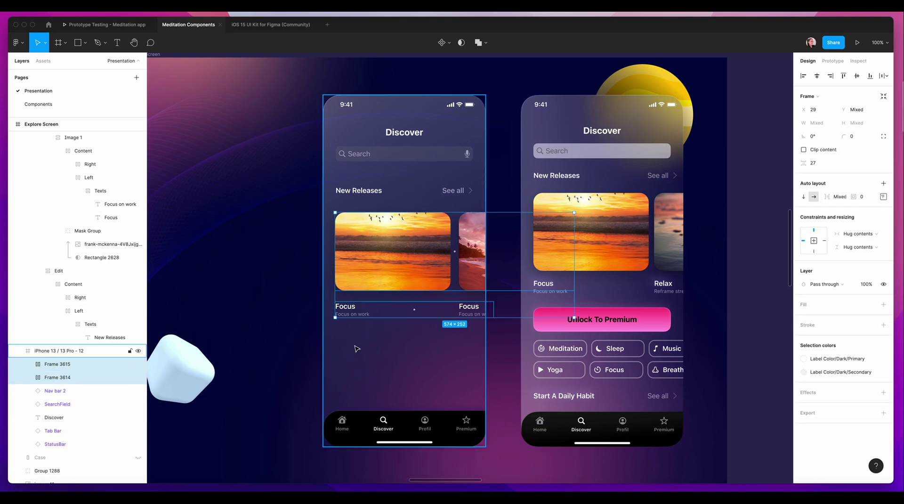
{"action": "left_click", "coordinate": [355, 347]}
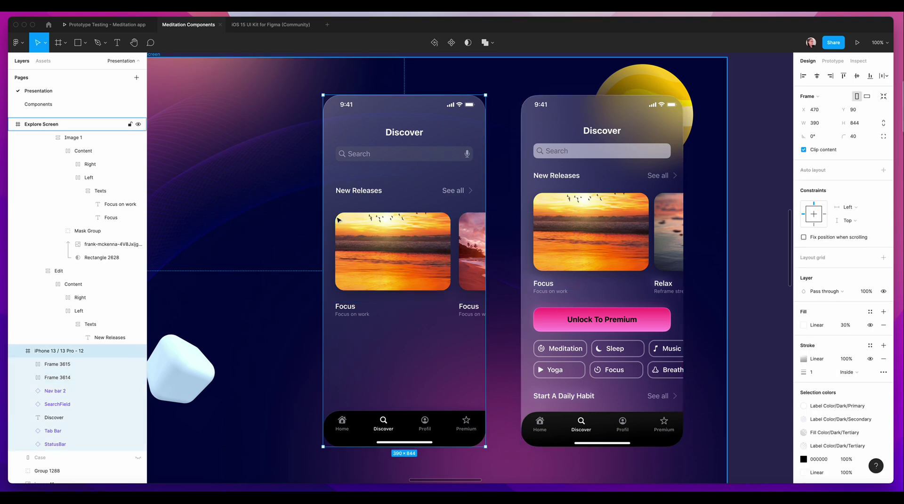
{"action": "left_click", "coordinate": [700, 306]}
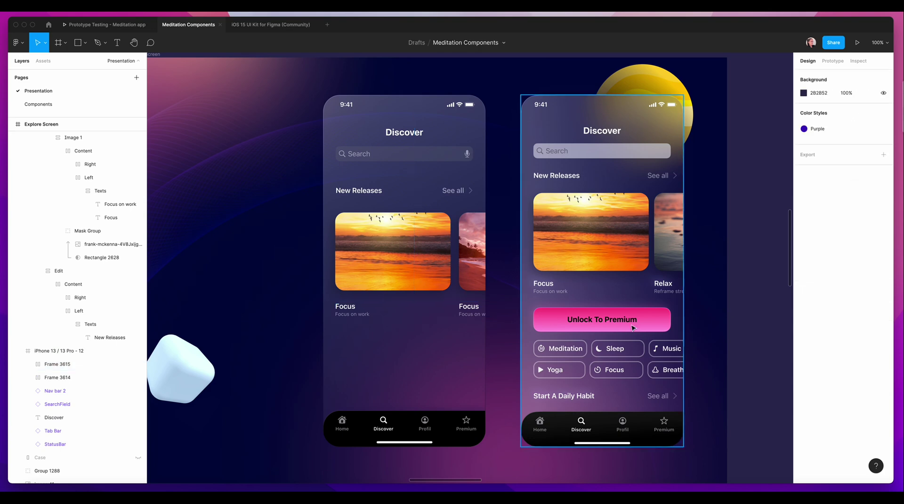
Search the assets for button and place the Big Button component beneath the Focus titles at X 30, Y 576
{"action": "left_click", "coordinate": [42, 61]}
{"action": "type", "text": "button"}
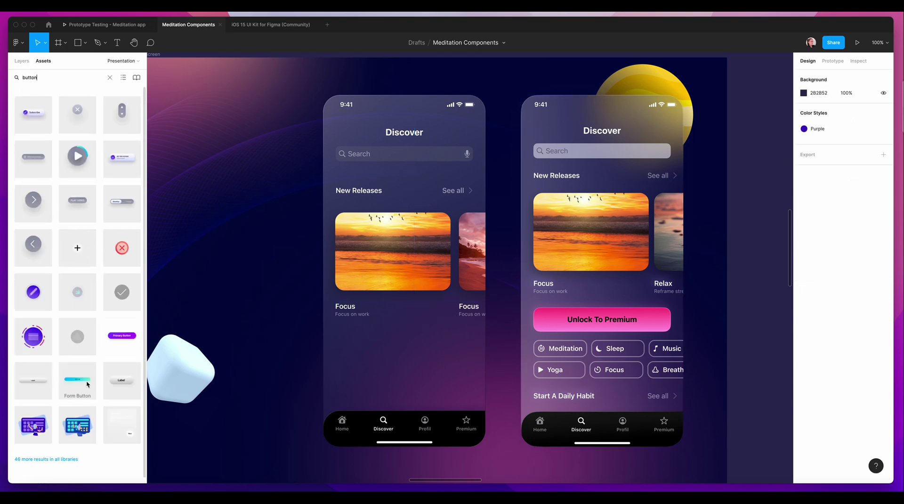
{"action": "left_click_drag", "start_coordinate": [87, 382], "coordinate": [405, 342]}
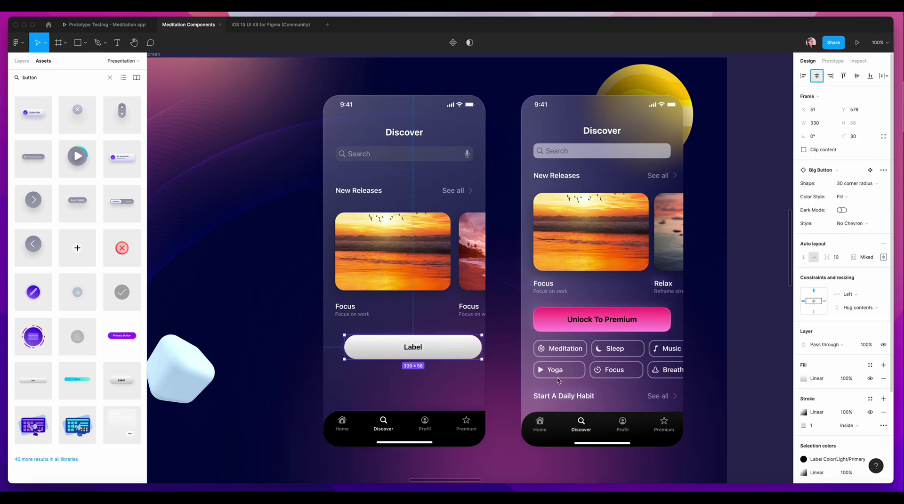
{"action": "key", "text": "alt+1"}
{"action": "left_click_drag", "start_coordinate": [431, 343], "coordinate": [421, 342]}
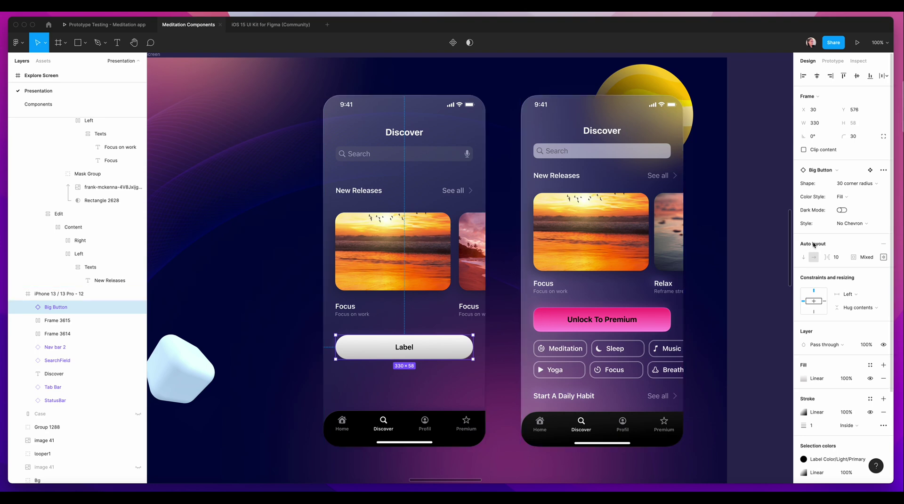
Set the Big Button's shape to the 16 corner radius variant, keeping the Fill color style
{"action": "left_click", "coordinate": [857, 184]}
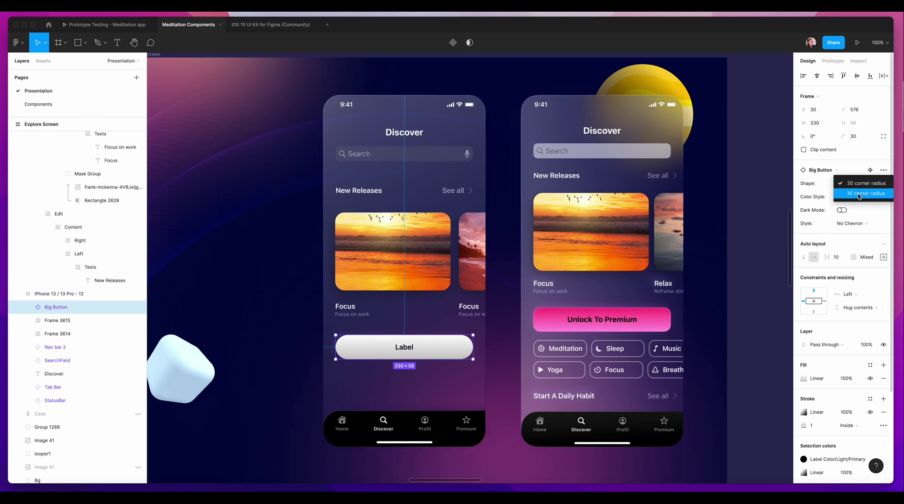
{"action": "left_click", "coordinate": [862, 198]}
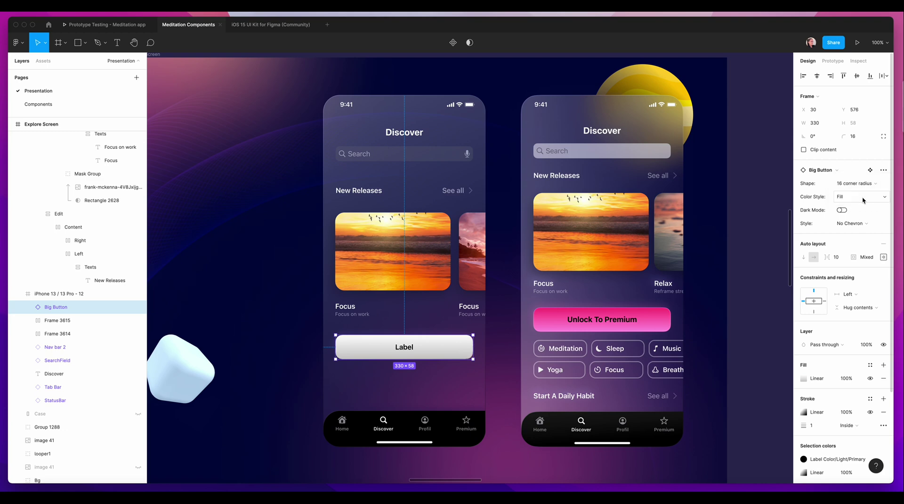
{"action": "left_click", "coordinate": [852, 199]}
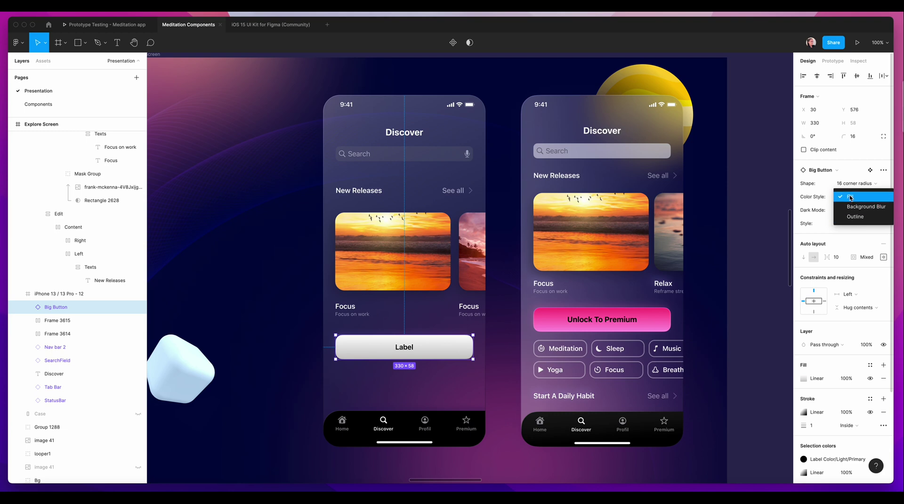
{"action": "left_click", "coordinate": [850, 197]}
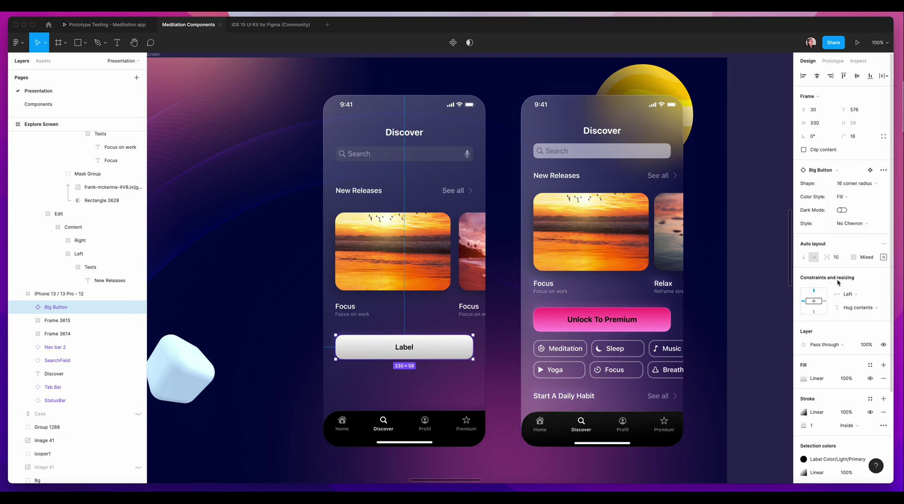
Apply the pink Gradient 14 color style to the Big Button's fill
{"action": "left_click", "coordinate": [869, 366]}
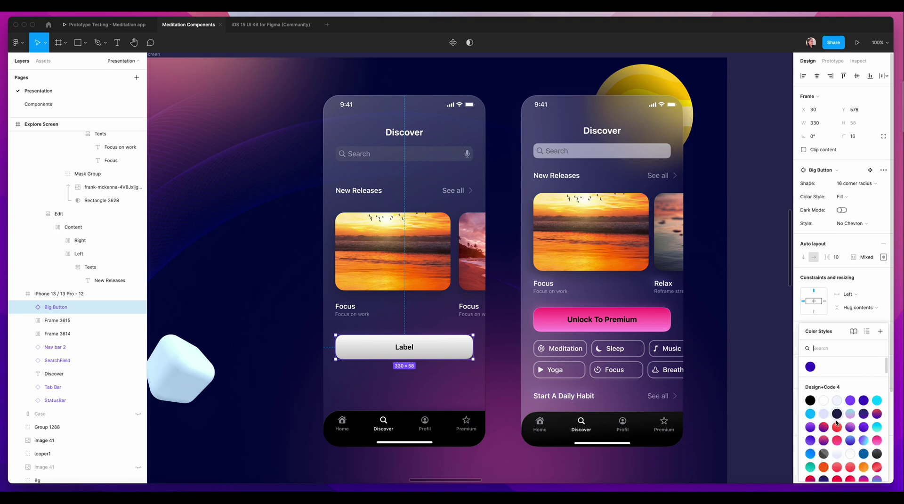
{"action": "scroll", "coordinate": [836, 422], "scroll_direction": "down", "scroll_amount": 3}
{"action": "scroll", "coordinate": [836, 422], "scroll_direction": "up", "scroll_amount": 5}
{"action": "scroll", "coordinate": [833, 414], "scroll_direction": "down", "scroll_amount": 2}
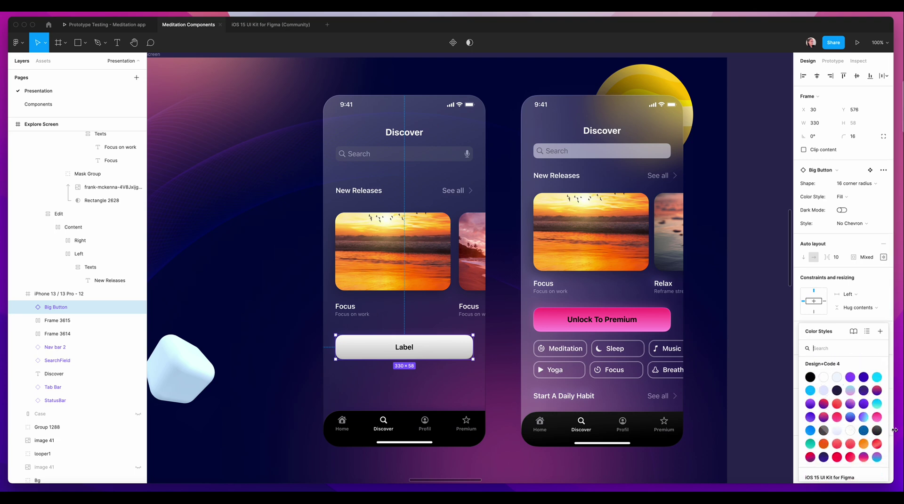
{"action": "mouse_move", "coordinate": [876, 417]}
{"action": "left_mouse_down"}
{"action": "mouse_move", "coordinate": [442, 483]}
{"action": "mouse_move", "coordinate": [356, 348]}
{"action": "left_mouse_up"}
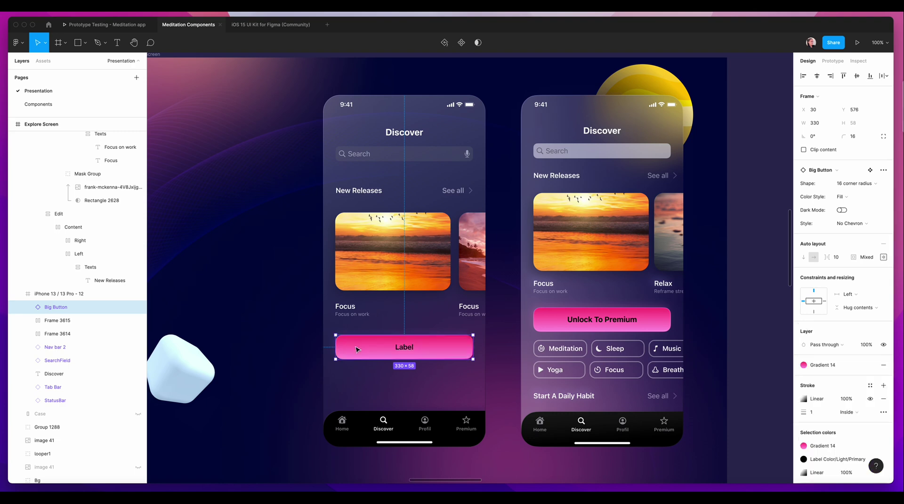
Replace the button's label with Unlock To Premium, copied from the reference screen's button
{"action": "left_click", "coordinate": [306, 354]}
{"action": "double_click", "coordinate": [408, 350]}
{"action": "double_click", "coordinate": [406, 349]}
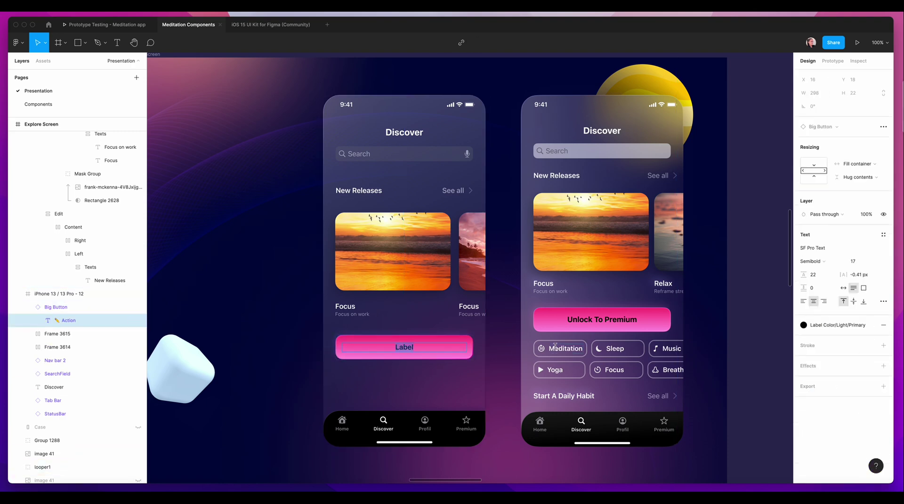
{"action": "type", "text": "Un"}
{"action": "left_click", "coordinate": [610, 318]}
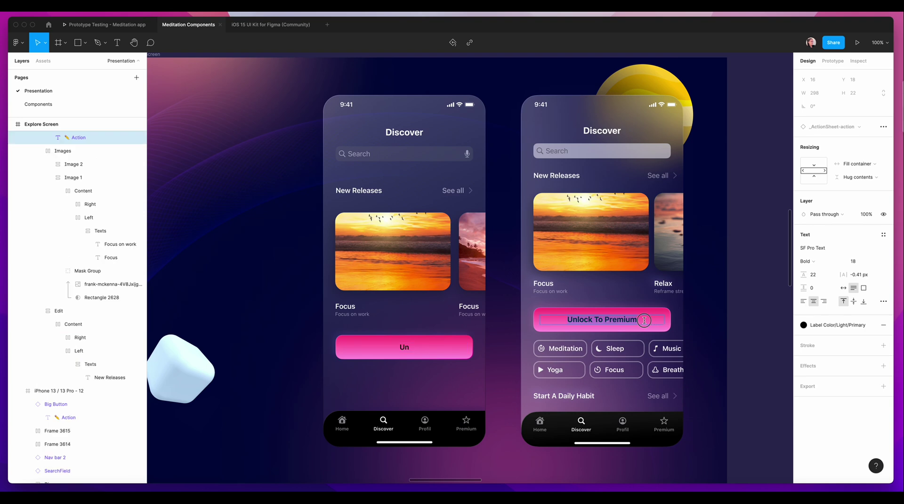
{"action": "key", "text": "super+c"}
{"action": "key", "text": "super+shift+r"}
{"action": "key", "text": "Escape"}
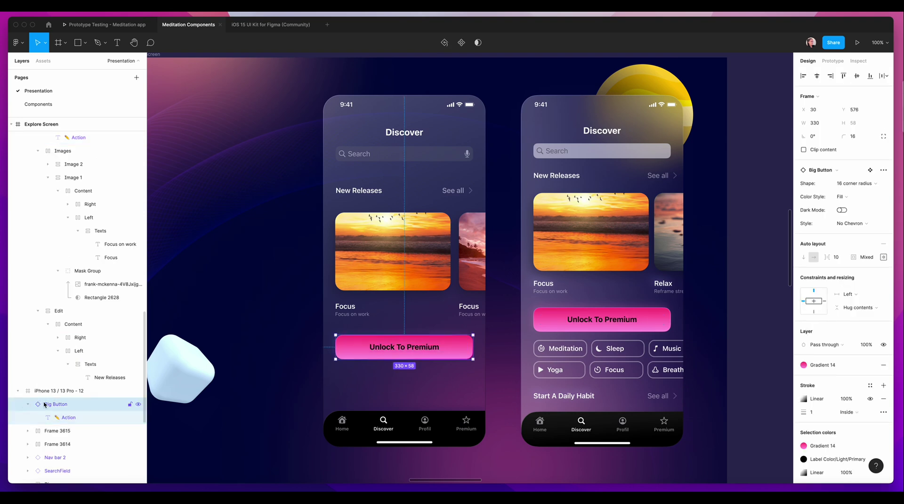
Move the premium button up under the Focus titles and wrap it, the title row, card row and New Releases header in auto layout
{"action": "left_click", "coordinate": [392, 343]}
{"action": "left_click_drag", "start_coordinate": [392, 344], "coordinate": [393, 329]}
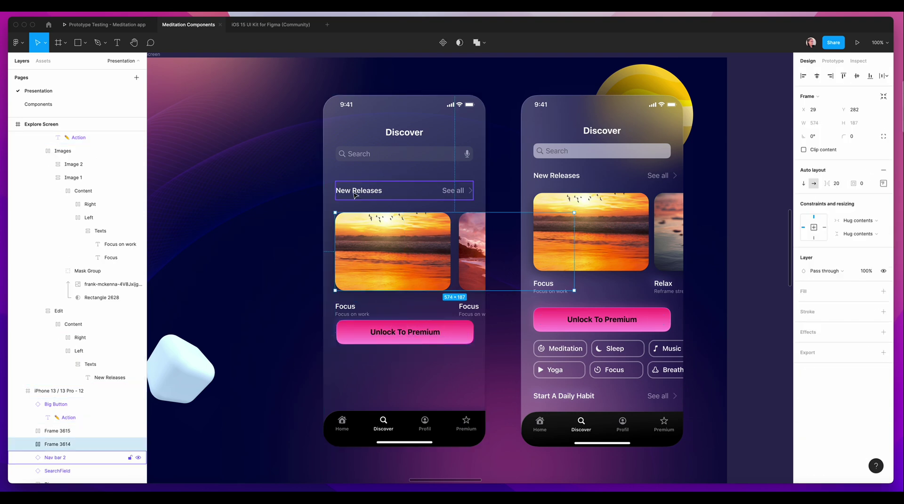
{"action": "left_click", "coordinate": [55, 457]}
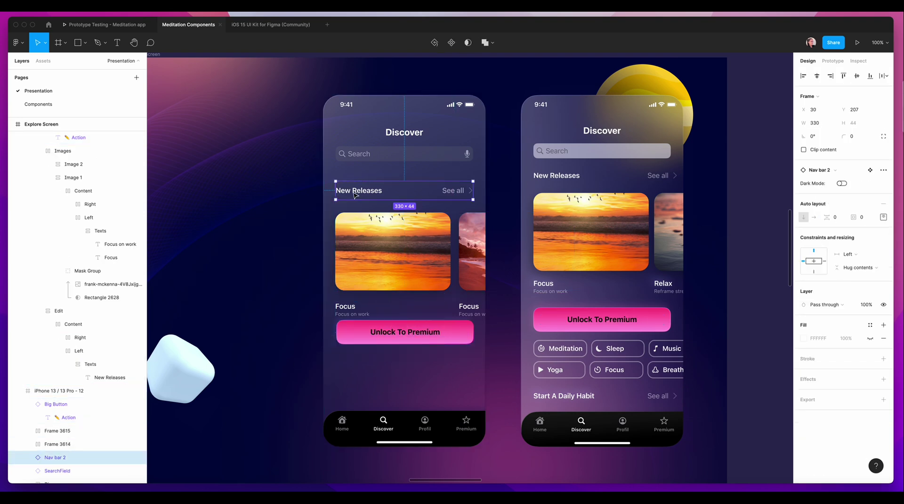
{"action": "left_click", "coordinate": [55, 444], "text": "shift"}
{"action": "left_click", "coordinate": [43, 404], "text": "shift"}
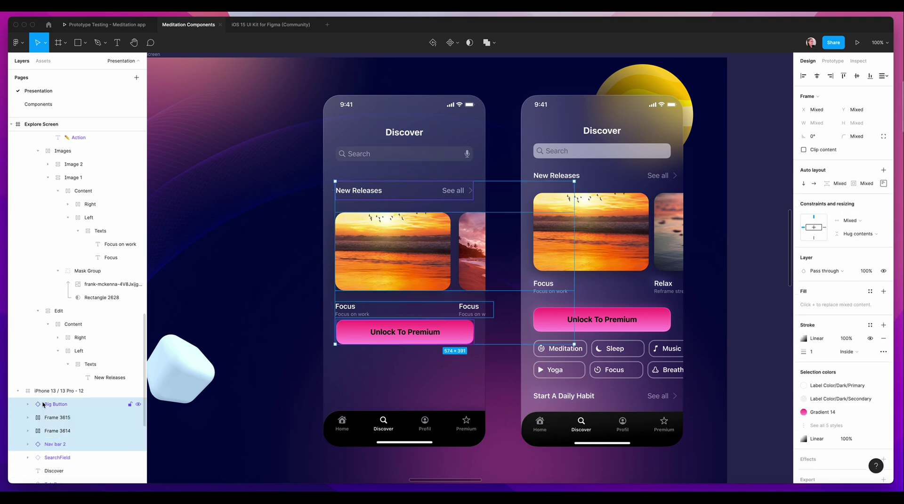
{"action": "key", "text": "shift+a"}
Set the vertical auto layout's spacing to 30 and move the frame up to Y 167 beneath the search field
{"action": "left_click", "coordinate": [835, 183]}
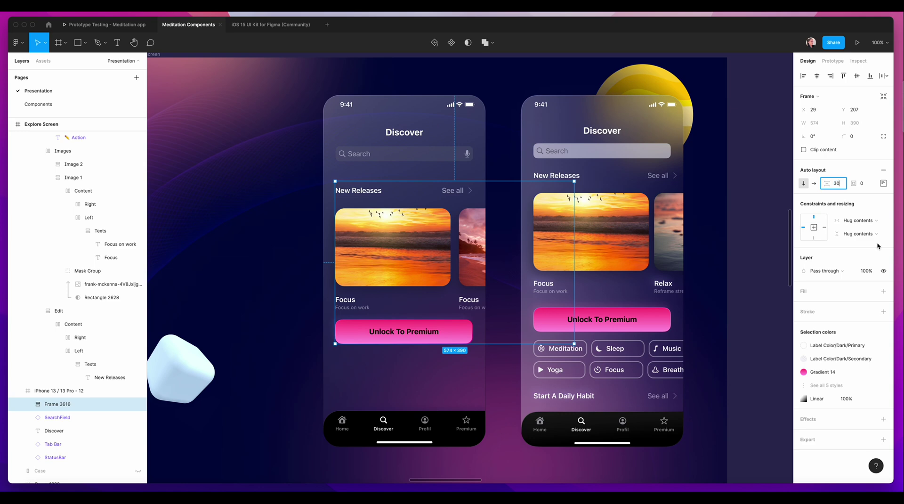
{"action": "type", "text": "30"}
{"action": "key", "text": "Return"}
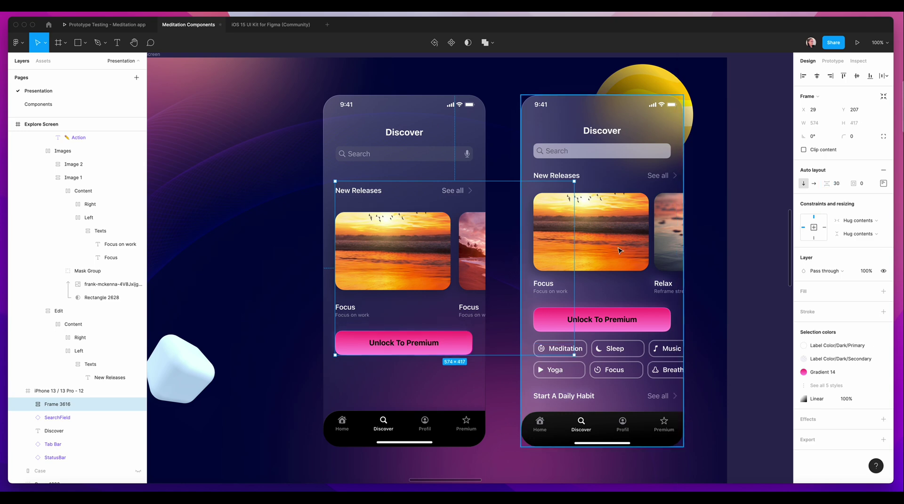
{"action": "left_click", "coordinate": [493, 232]}
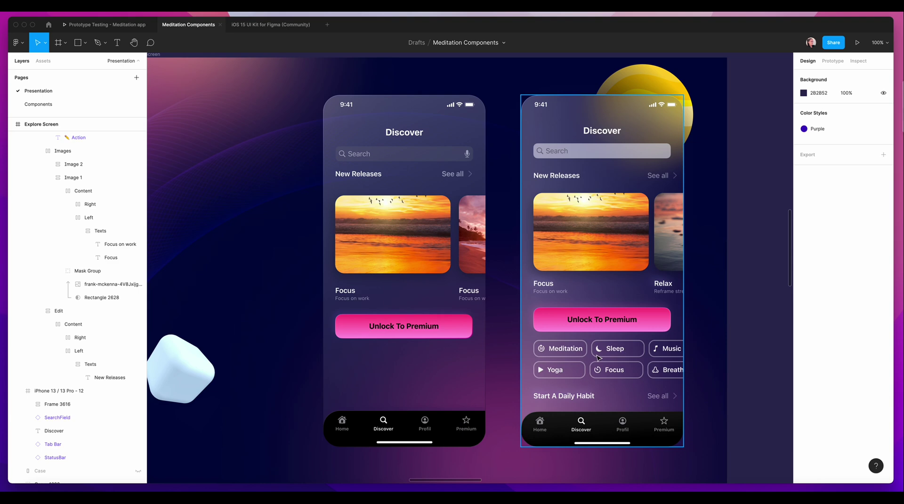
Insert the Menu component as a Meditation chip beneath the premium button and nest it in the vertical auto layout frame
{"action": "left_click", "coordinate": [43, 60]}
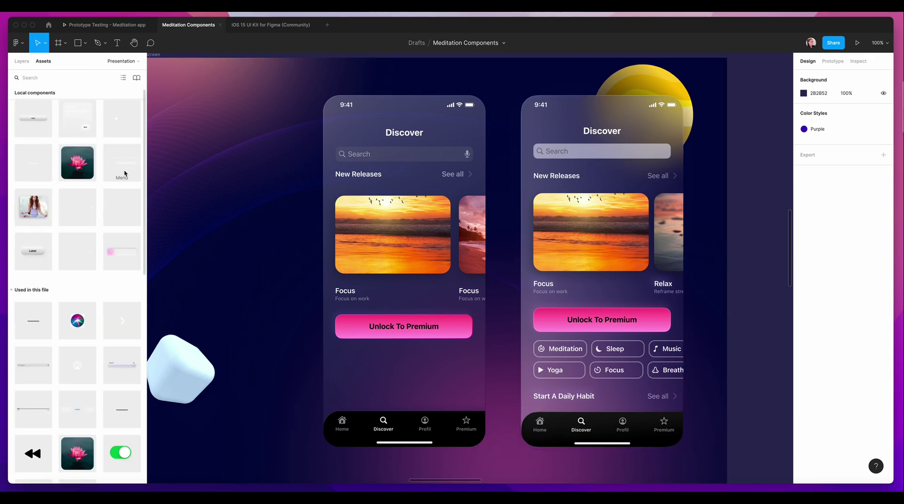
{"action": "left_click_drag", "start_coordinate": [126, 172], "coordinate": [361, 363]}
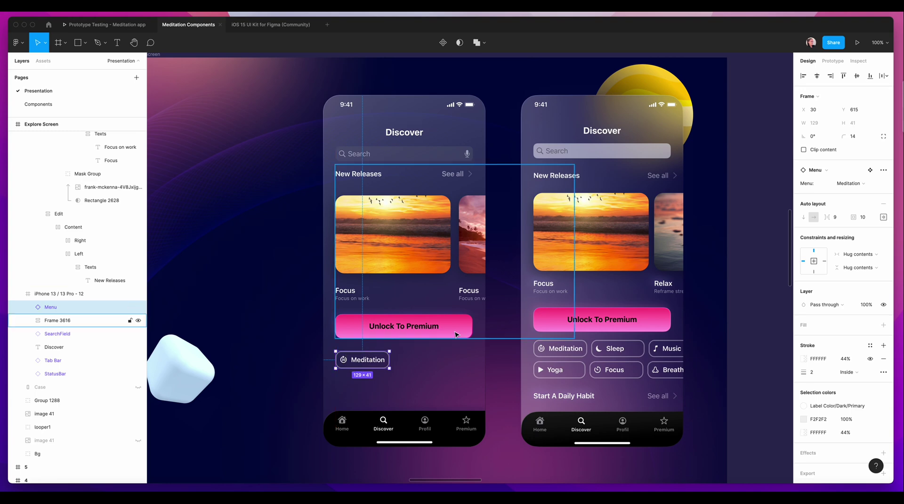
{"action": "left_click", "coordinate": [355, 332]}
{"action": "left_click_drag", "start_coordinate": [48, 308], "coordinate": [66, 310]}
Ungroup the vertical auto layout frame so its items sit directly in the phone screen frame
{"action": "right_click", "coordinate": [67, 310]}
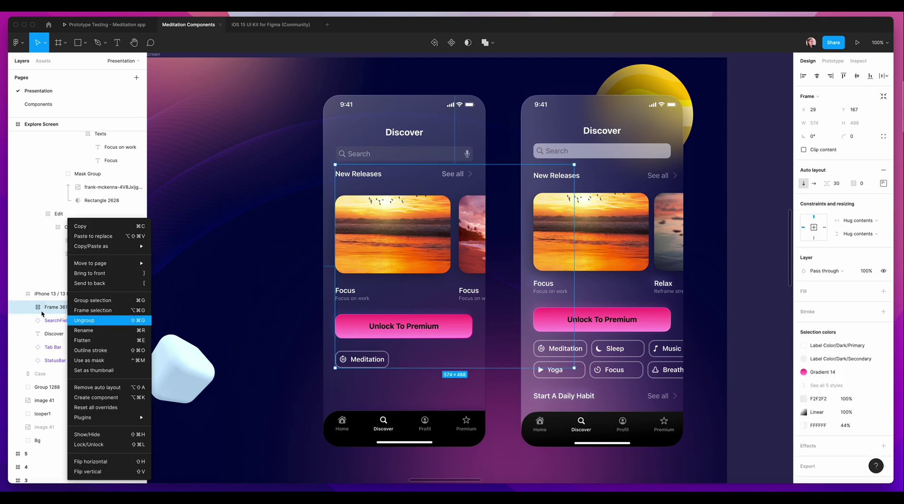
{"action": "key", "text": "Return"}
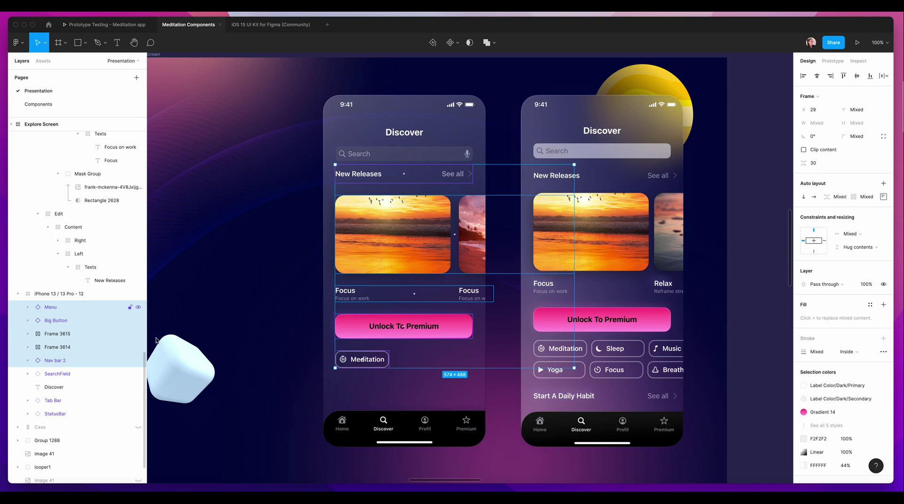
{"action": "left_click", "coordinate": [382, 370]}
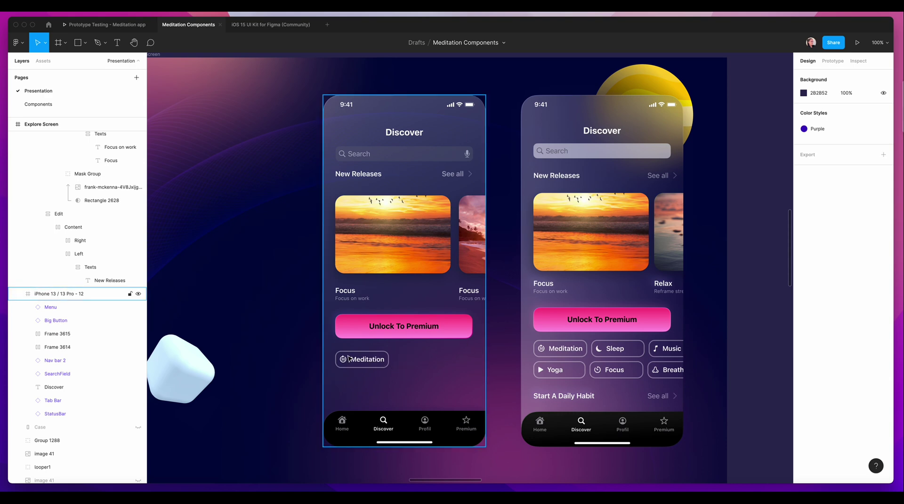
{"action": "scroll", "coordinate": [376, 369], "scroll_direction": "down", "scroll_amount": 1}
{"action": "left_click", "coordinate": [293, 173]}
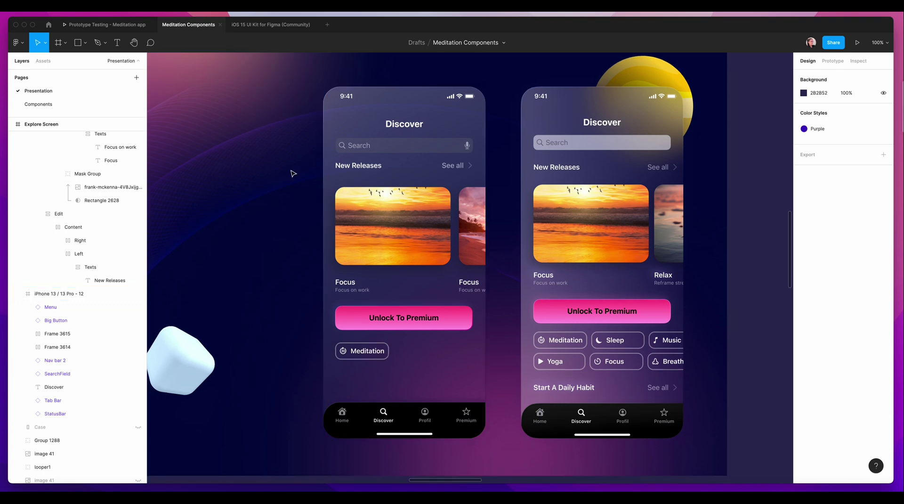
Duplicate the Meditation chip to its right and wrap both chips in a horizontal auto layout with spacing 10
{"action": "left_click", "coordinate": [361, 354]}
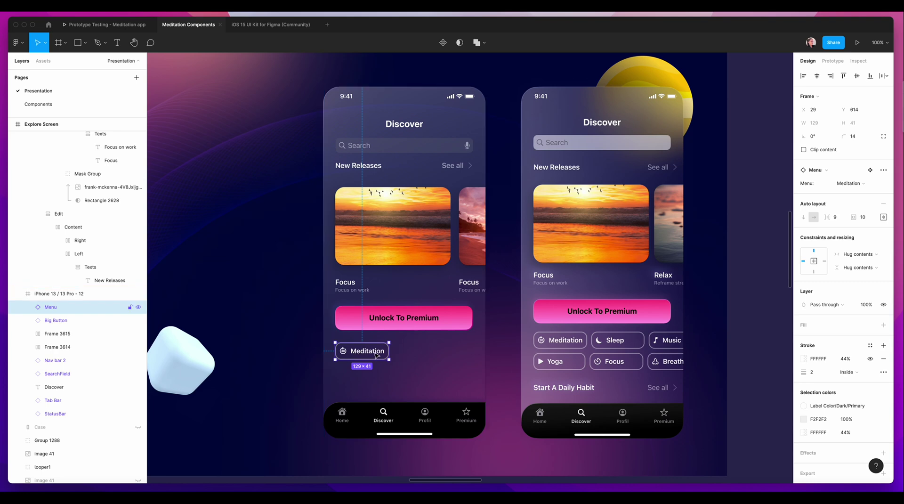
{"action": "left_click_drag", "start_coordinate": [376, 354], "coordinate": [425, 352]}
{"action": "left_click", "coordinate": [42, 322], "text": "shift"}
{"action": "key", "text": "shift+a"}
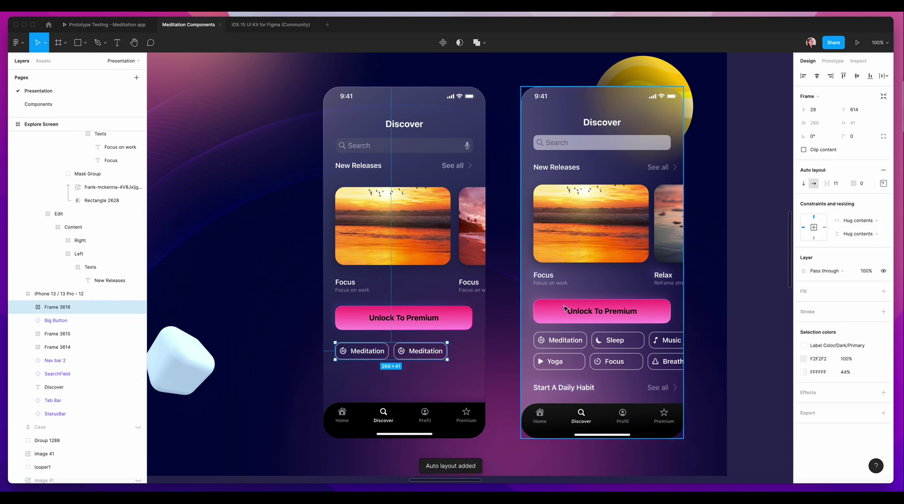
{"action": "left_click", "coordinate": [838, 183]}
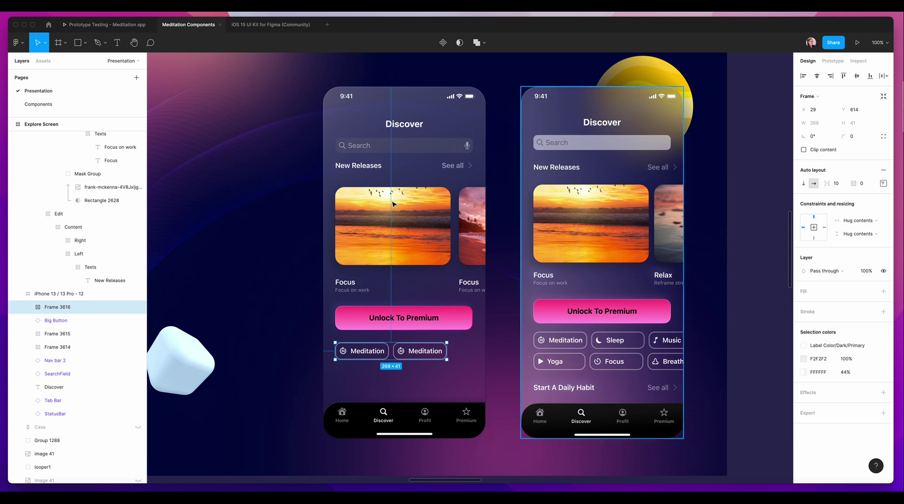
{"action": "left_click", "coordinate": [475, 209]}
Set the chip row's spacing to 20 and select the second Meditation chip inside it
{"action": "left_click", "coordinate": [412, 359]}
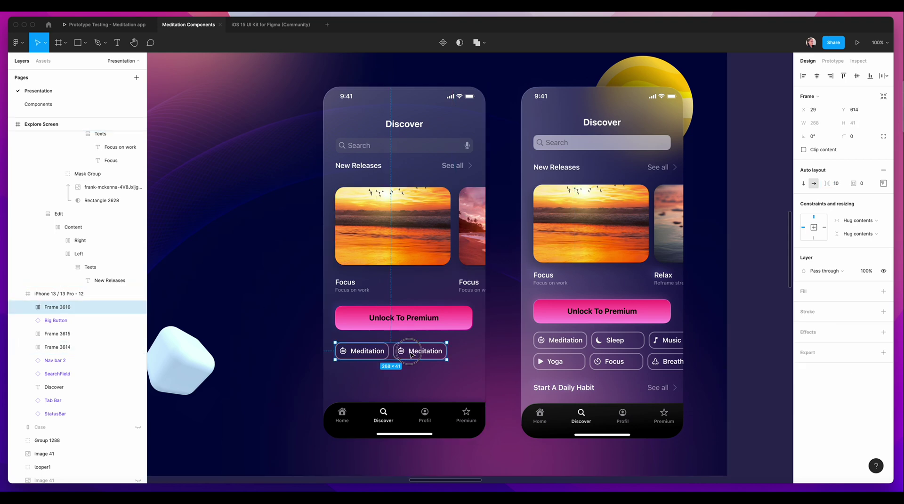
{"action": "left_click", "coordinate": [838, 183]}
{"action": "type", "text": "20"}
{"action": "key", "text": "Return"}
{"action": "left_click", "coordinate": [27, 307]}
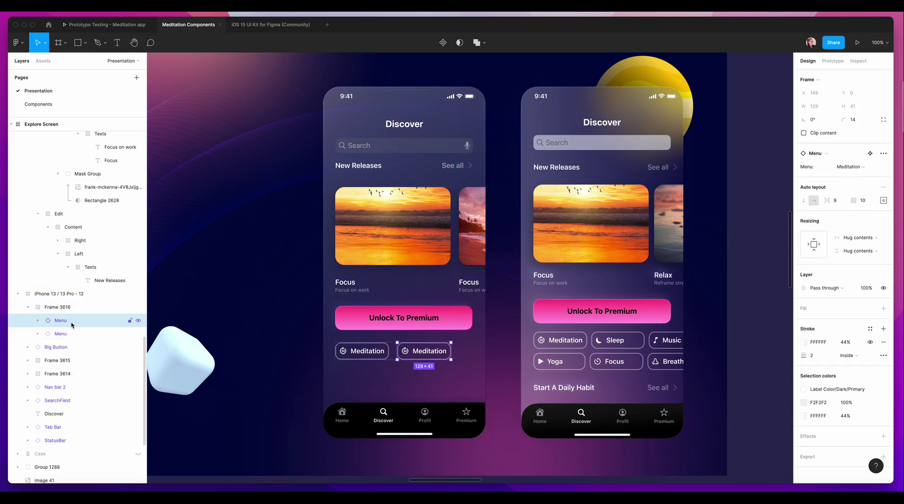
Duplicate a Meditation chip to make a third in the row, and copy the whole chip row directly below
{"action": "left_click", "coordinate": [445, 351]}
{"action": "key", "text": "super+d"}
{"action": "key", "text": "Escape"}
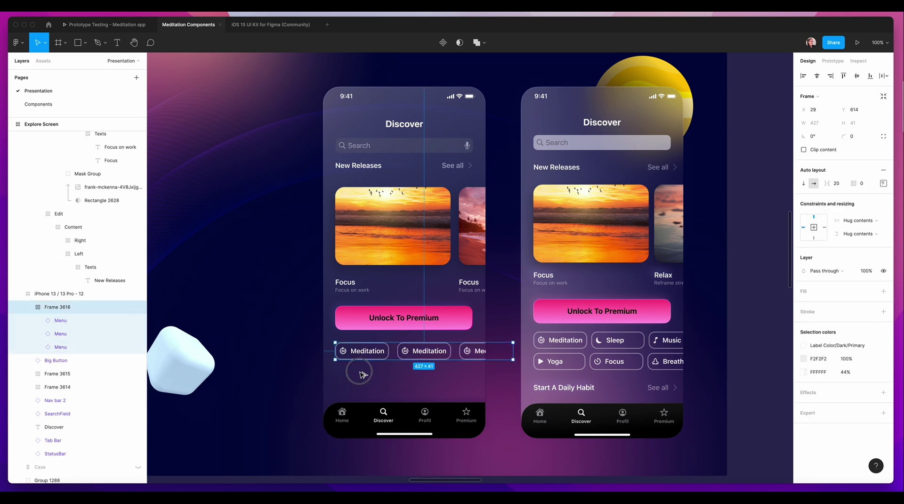
{"action": "key", "text": "super+d"}
{"action": "key", "text": "Escape"}
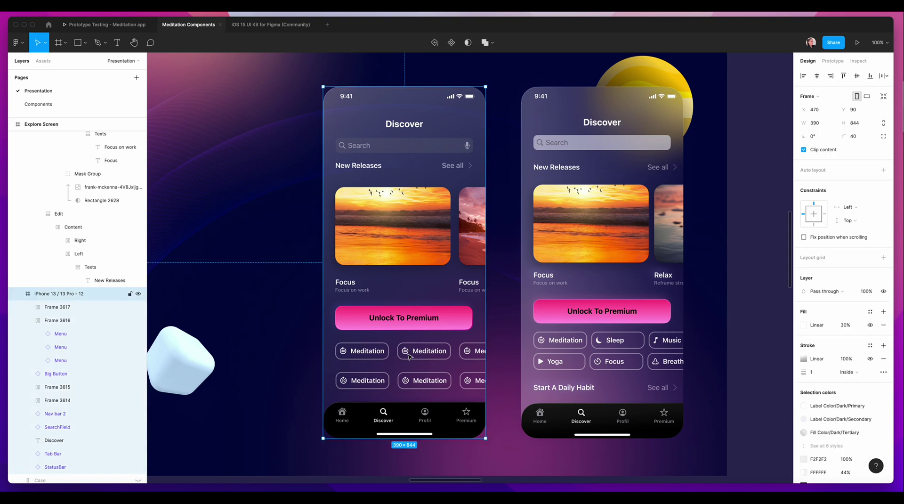
Switch the upper chip row's second chip to the Sleep variant and its third chip to Music
{"action": "left_click", "coordinate": [423, 356]}
{"action": "left_click", "coordinate": [424, 357]}
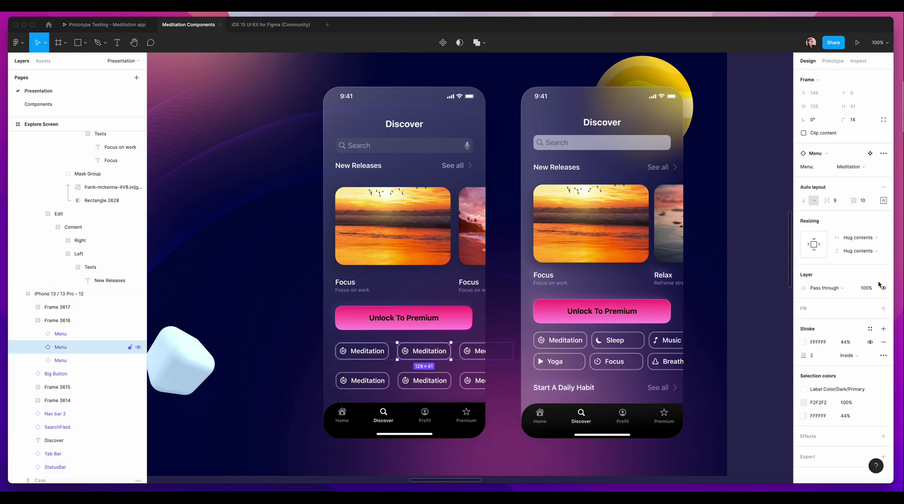
{"action": "left_click", "coordinate": [855, 168]}
{"action": "left_click", "coordinate": [853, 178]}
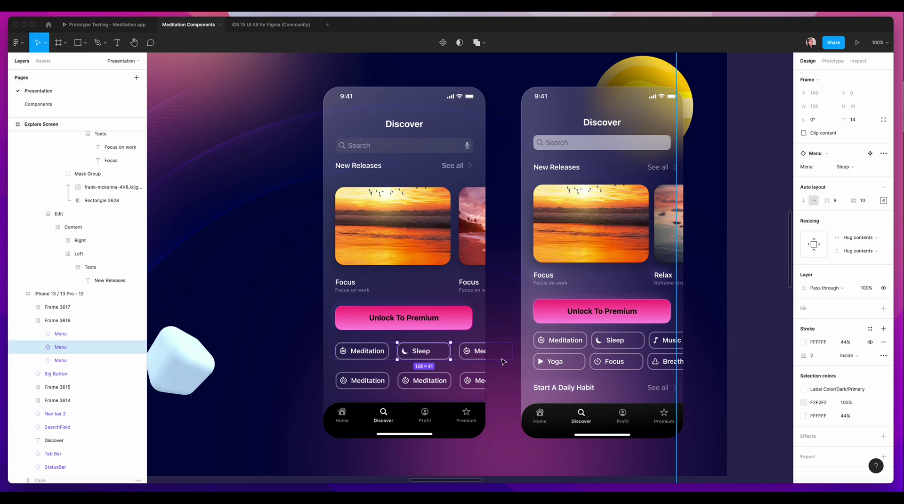
{"action": "left_click", "coordinate": [475, 356]}
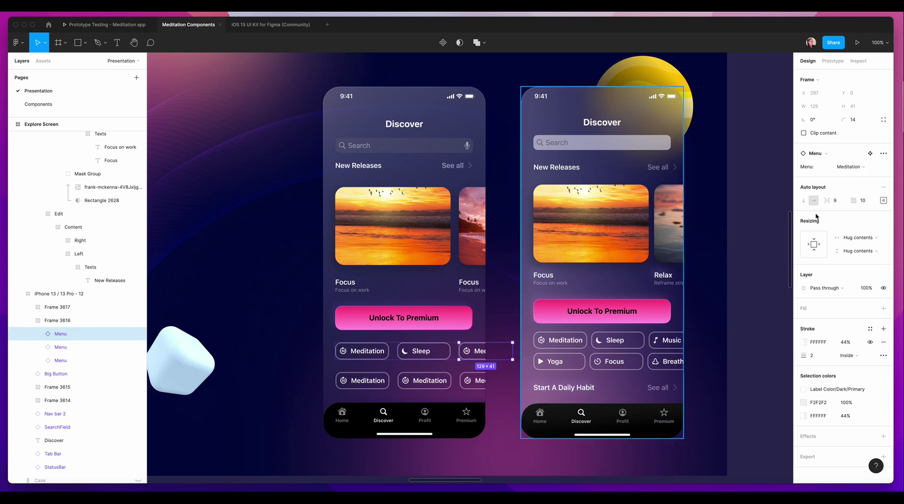
{"action": "left_click", "coordinate": [864, 167]}
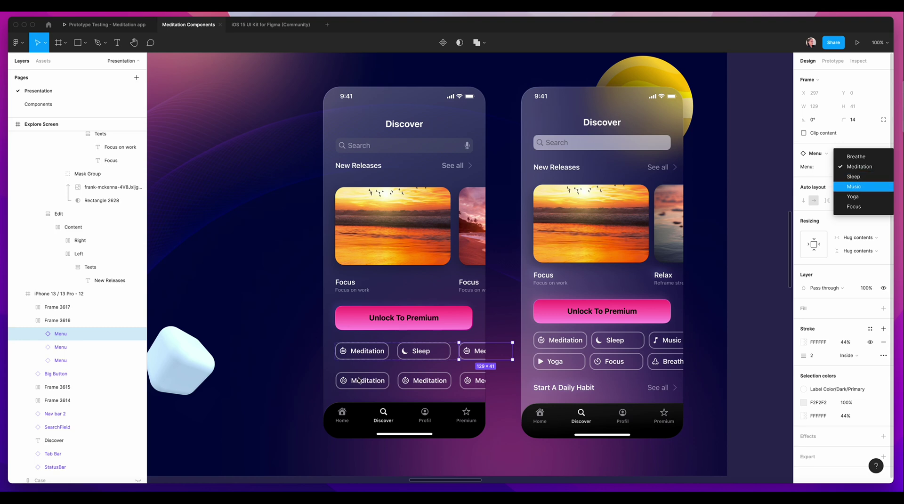
Switch the lower chip row's three chips to the Yoga, Focus and Breathe variants
{"action": "left_click", "coordinate": [336, 383]}
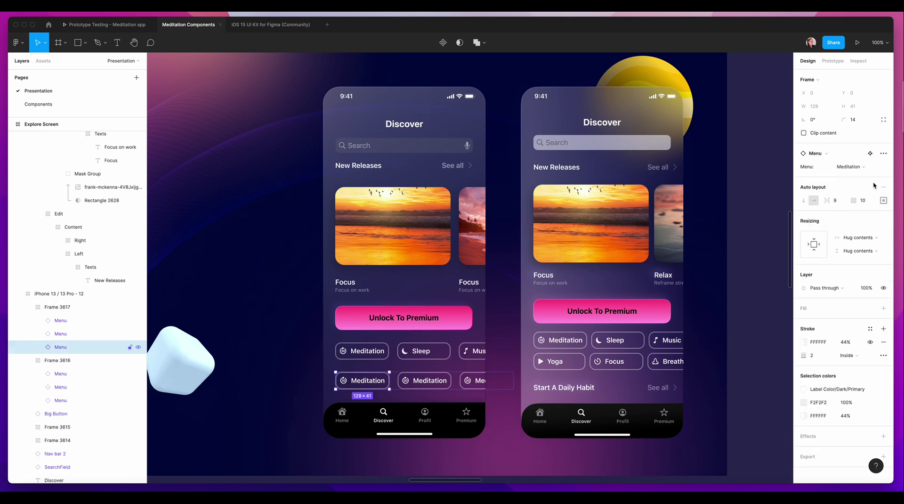
{"action": "left_click", "coordinate": [867, 167]}
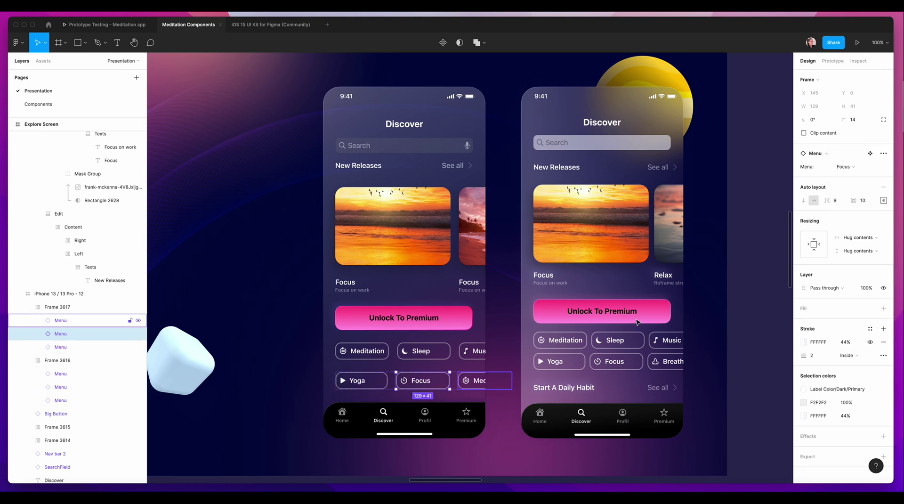
{"action": "left_click", "coordinate": [477, 381]}
{"action": "left_click", "coordinate": [846, 167]}
{"action": "left_click", "coordinate": [847, 155]}
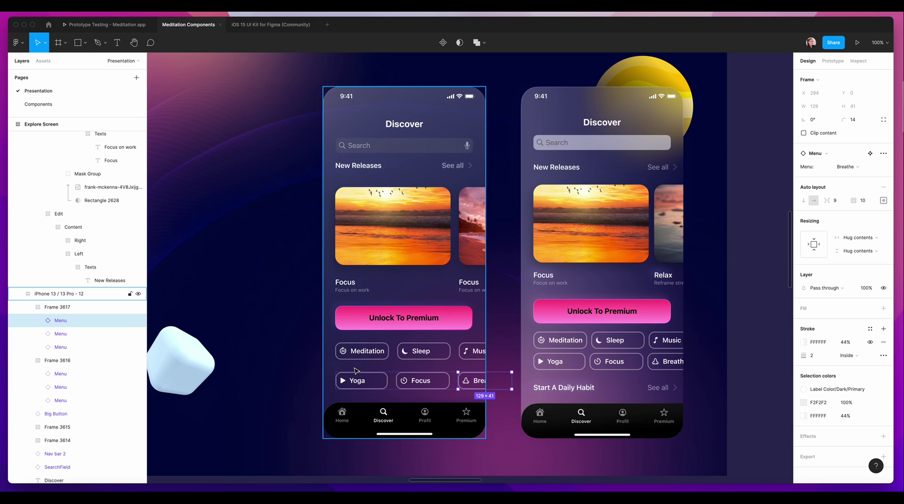
{"action": "left_click", "coordinate": [287, 324]}
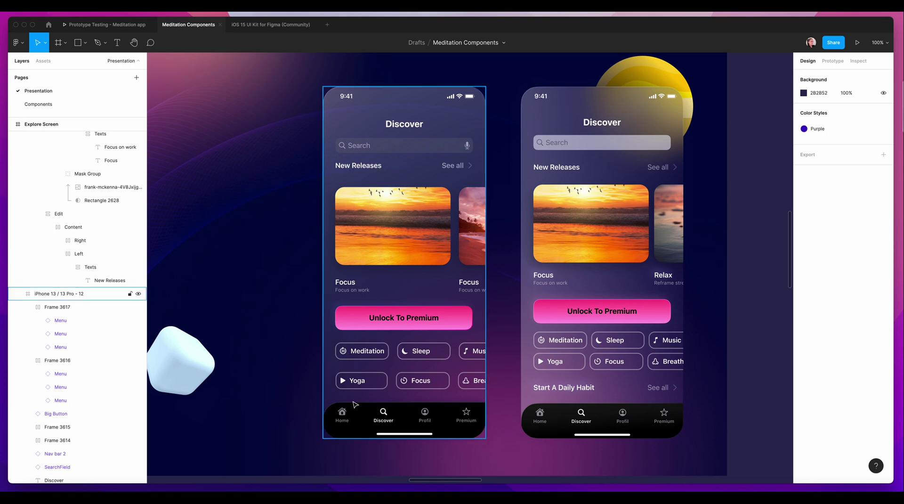
Duplicate the New Releases header, align the copy to the phone screen's bottom edge and place its layer beneath Tab Bar
{"action": "left_click", "coordinate": [374, 166], "text": "super"}
{"action": "left_click", "coordinate": [27, 241]}
{"action": "left_click", "coordinate": [61, 263]}
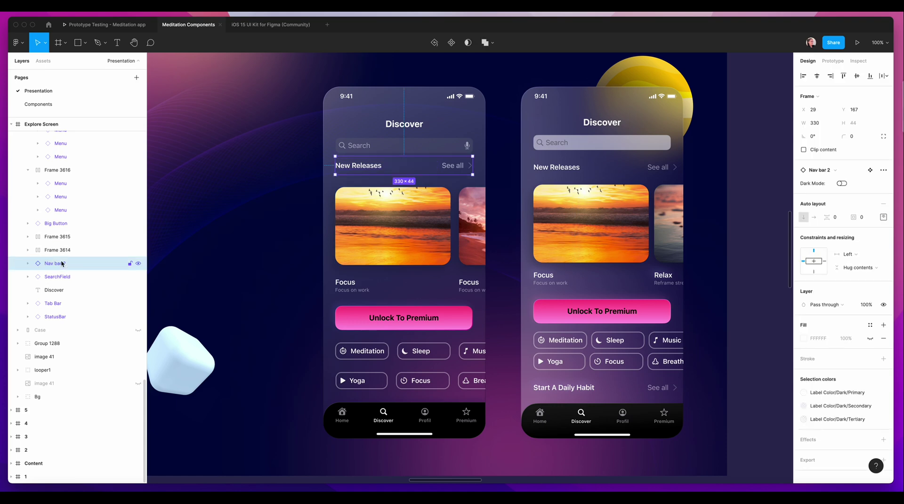
{"action": "key", "text": "super+d"}
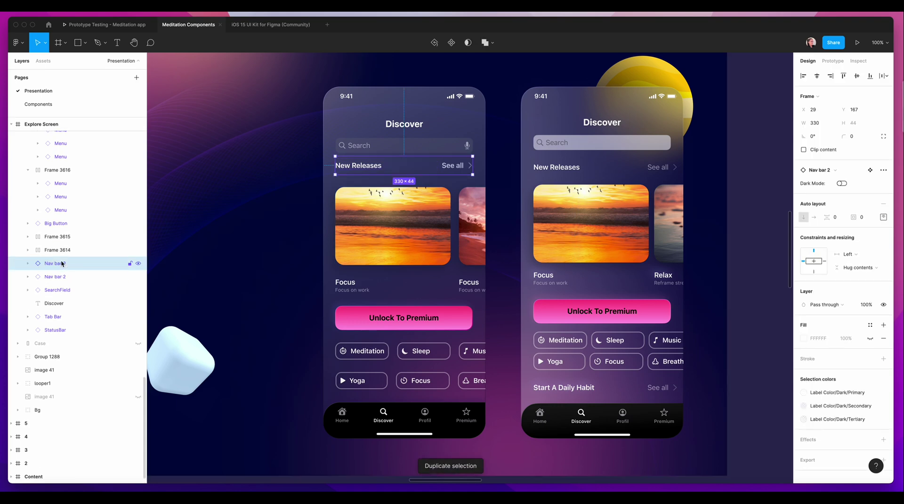
{"action": "left_click", "coordinate": [869, 75]}
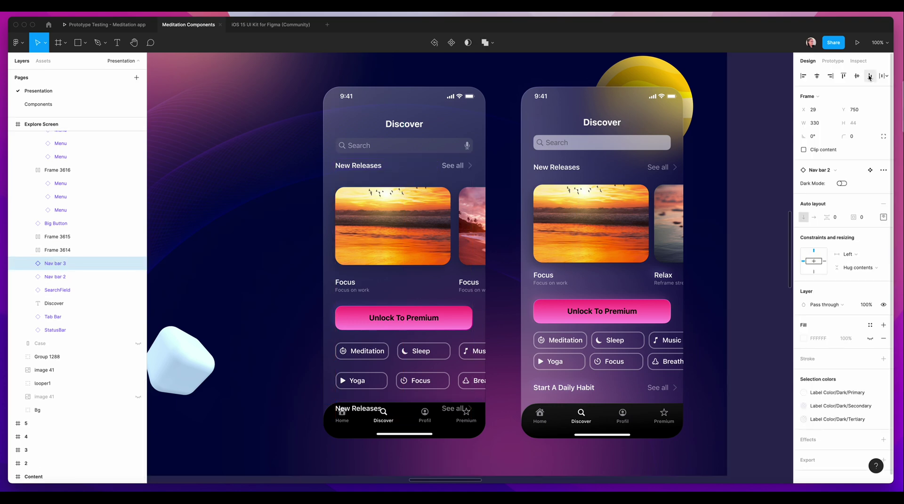
{"action": "key", "text": "shift+Down"}
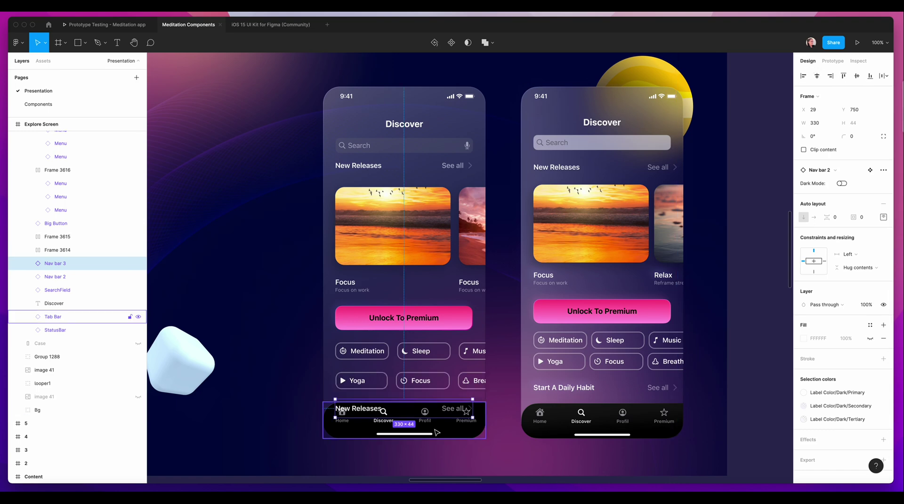
{"action": "left_click_drag", "start_coordinate": [53, 264], "coordinate": [52, 329]}
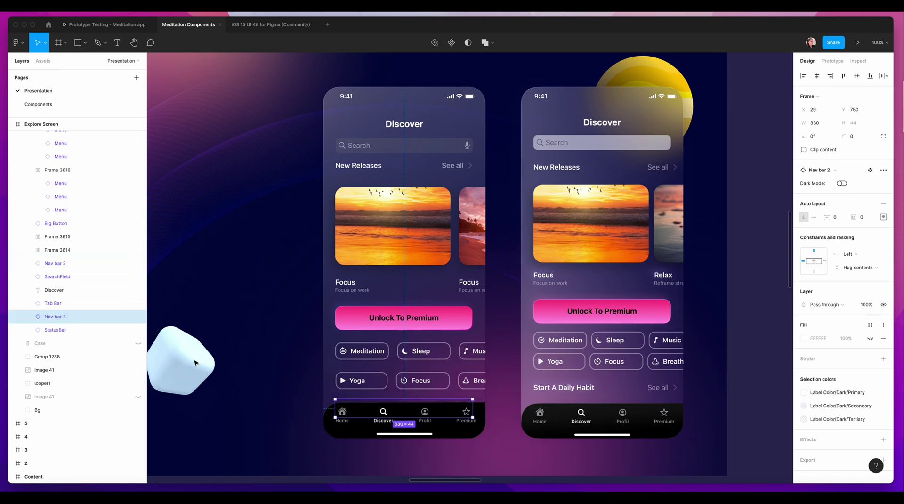
Collapse the chip row layers and reorder the phone screen so StatusBar is the first layer, followed by the Discover title
{"action": "left_click", "coordinate": [52, 329]}
{"action": "scroll", "coordinate": [71, 306], "scroll_direction": "up", "scroll_amount": 3}
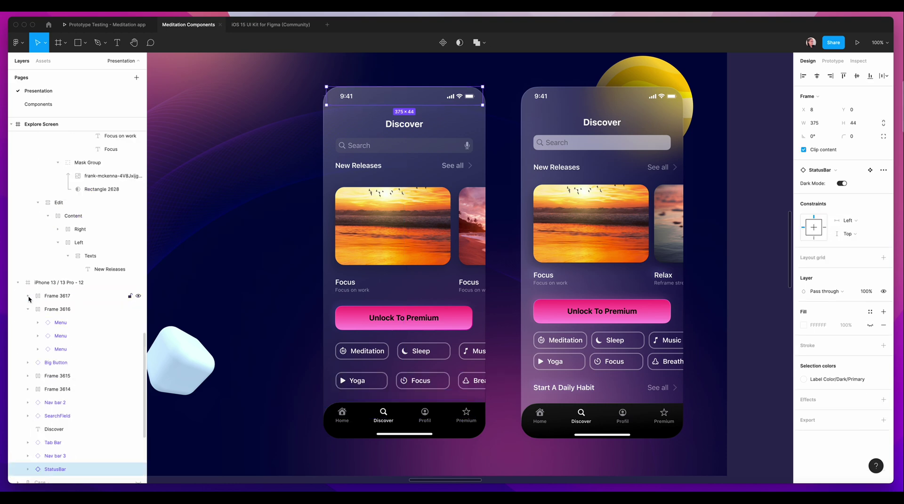
{"action": "left_click", "coordinate": [29, 309]}
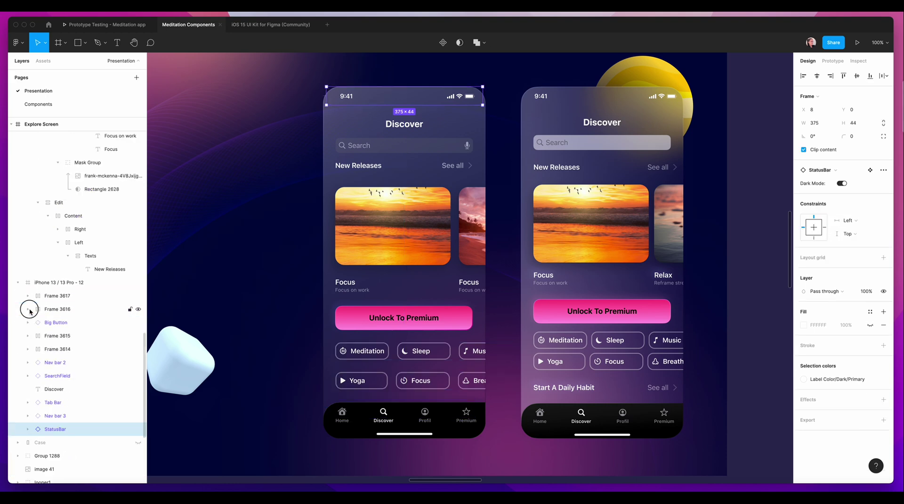
{"action": "left_click", "coordinate": [54, 389]}
{"action": "left_click_drag", "start_coordinate": [46, 385], "coordinate": [41, 359]}
{"action": "left_click", "coordinate": [49, 398]}
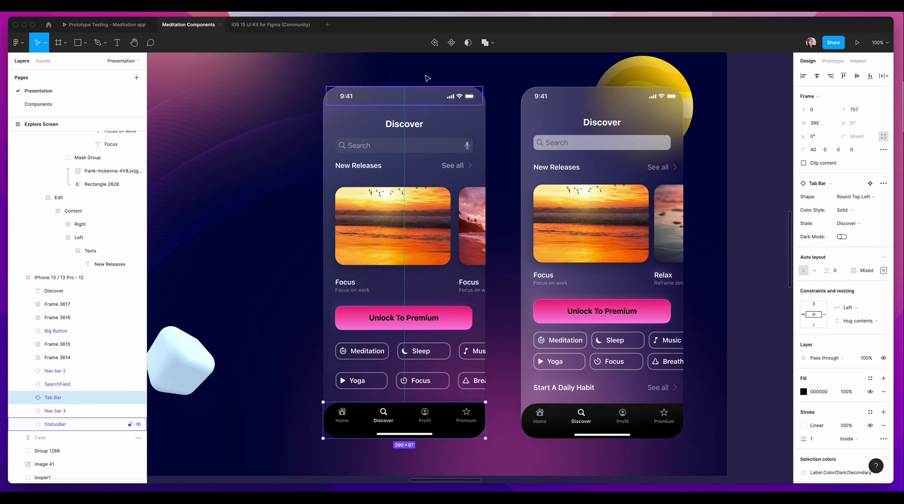
{"action": "left_click", "coordinate": [368, 93]}
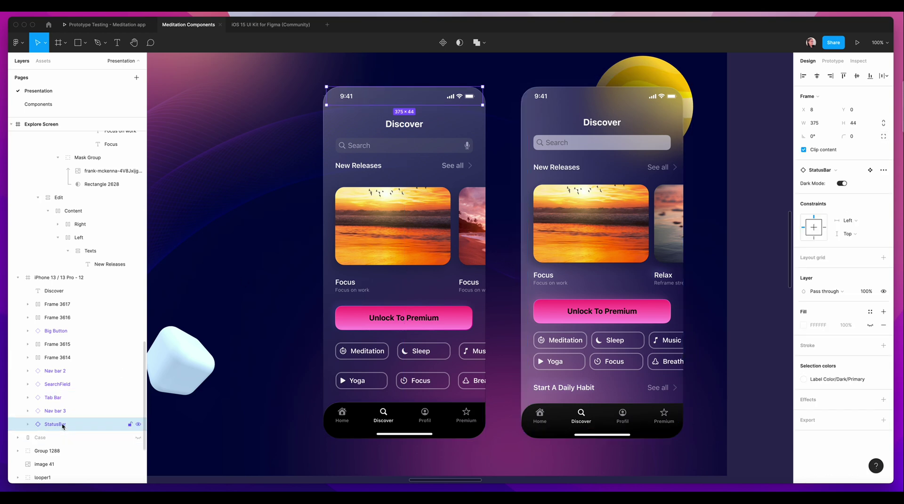
{"action": "key", "text": "super+alt+bracketright"}
{"action": "left_click", "coordinate": [406, 124]}
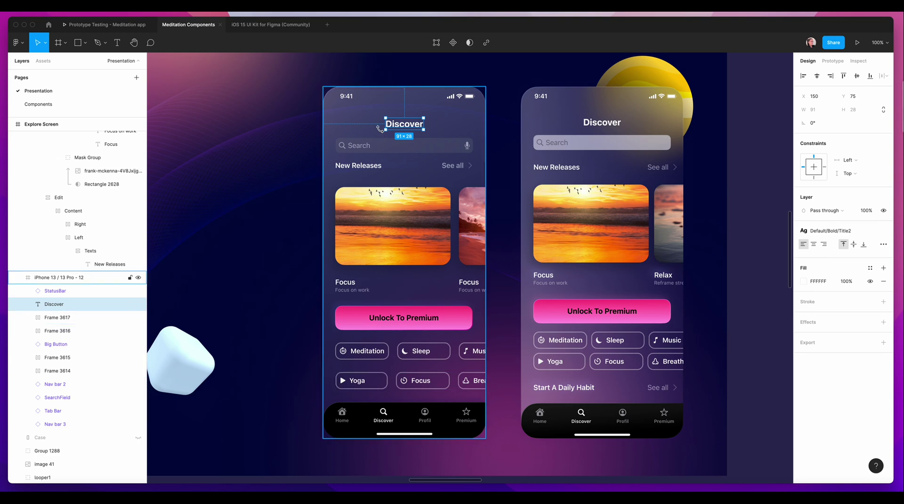
Move the SearchField and Nav bar 2 layers directly beneath the Discover title in the layer order
{"action": "left_click_drag", "start_coordinate": [53, 396], "coordinate": [54, 313]}
{"action": "left_click", "coordinate": [60, 398]}
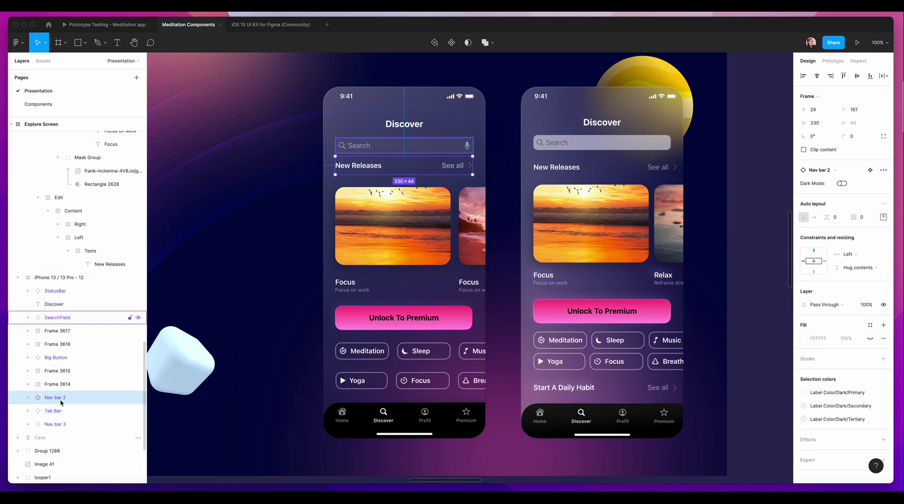
{"action": "left_click_drag", "start_coordinate": [60, 398], "coordinate": [56, 329]}
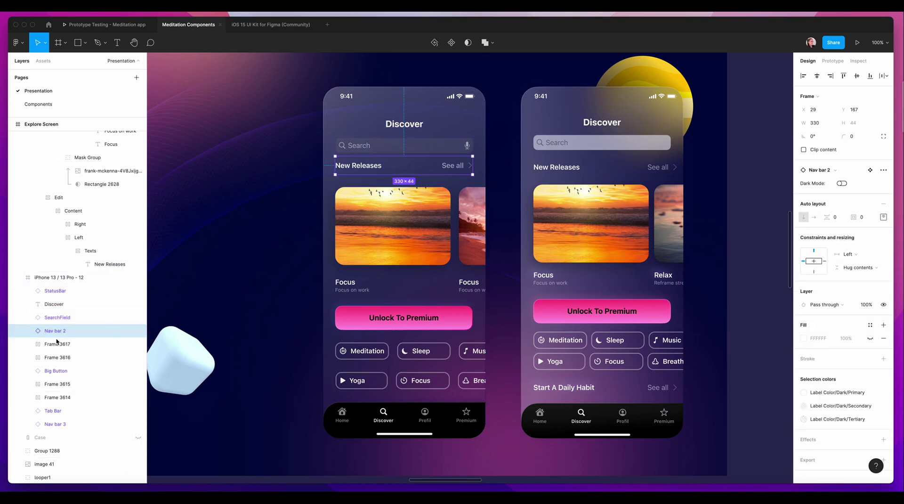
Rename the caption row frame Images Title and the image row frame Images, placing Images beneath Nav bar 2 in the layer order
{"action": "left_click", "coordinate": [340, 349]}
{"action": "left_click", "coordinate": [55, 384]}
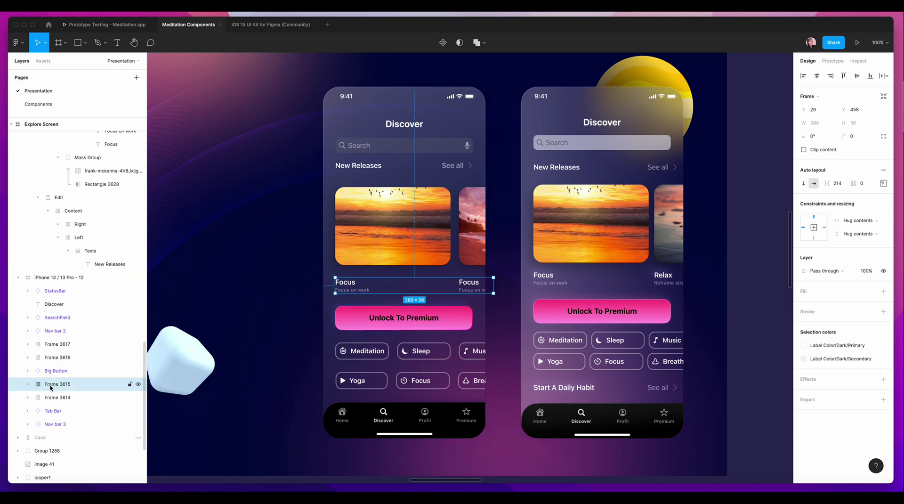
{"action": "double_click", "coordinate": [55, 385]}
{"action": "type", "text": "T"}
{"action": "type", "text": "mages Title"}
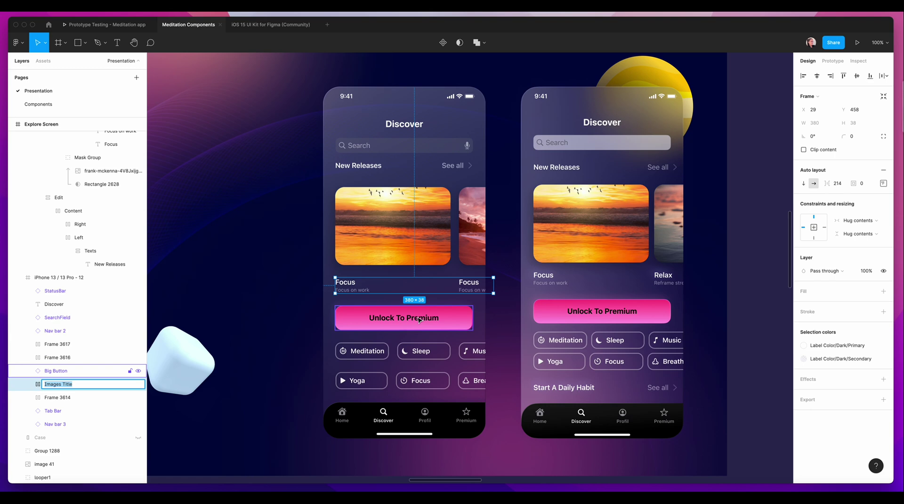
{"action": "left_click", "coordinate": [56, 371]}
{"action": "left_click_drag", "start_coordinate": [62, 374], "coordinate": [55, 338]}
{"action": "double_click", "coordinate": [55, 397]}
{"action": "type", "text": "Images"}
{"action": "key", "text": "Return"}
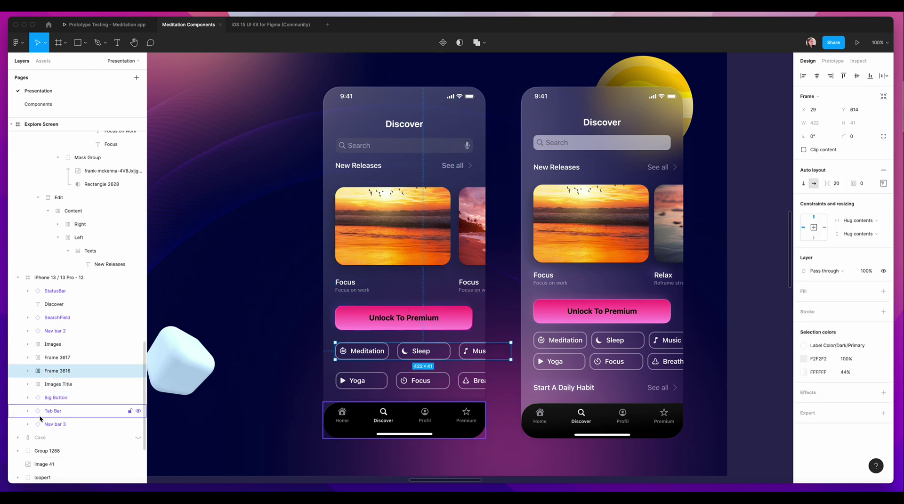
Rename the upper chip row frame Menu 1 and the lower chip row frame Menu 2
{"action": "double_click", "coordinate": [51, 370]}
{"action": "type", "text": "Menu"}
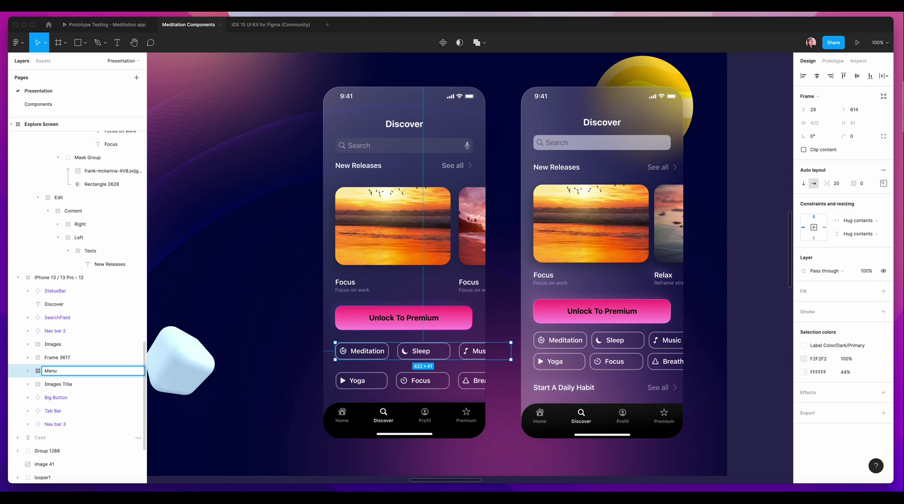
{"action": "type", "text": " 1"}
{"action": "key", "text": "Return"}
{"action": "double_click", "coordinate": [57, 358]}
{"action": "type", "text": "Menu 2"}
{"action": "key", "text": "Return"}
Reorder the layers so Images Title, Big Button, Menu 1 and Menu 2 follow Images, and Tab Bar sits directly beneath StatusBar
{"action": "mouse_move", "coordinate": [52, 371]}
{"action": "left_mouse_down"}
{"action": "mouse_move", "coordinate": [55, 360]}
{"action": "mouse_move", "coordinate": [40, 358]}
{"action": "mouse_move", "coordinate": [52, 354]}
{"action": "left_mouse_up"}
{"action": "left_click", "coordinate": [51, 372]}
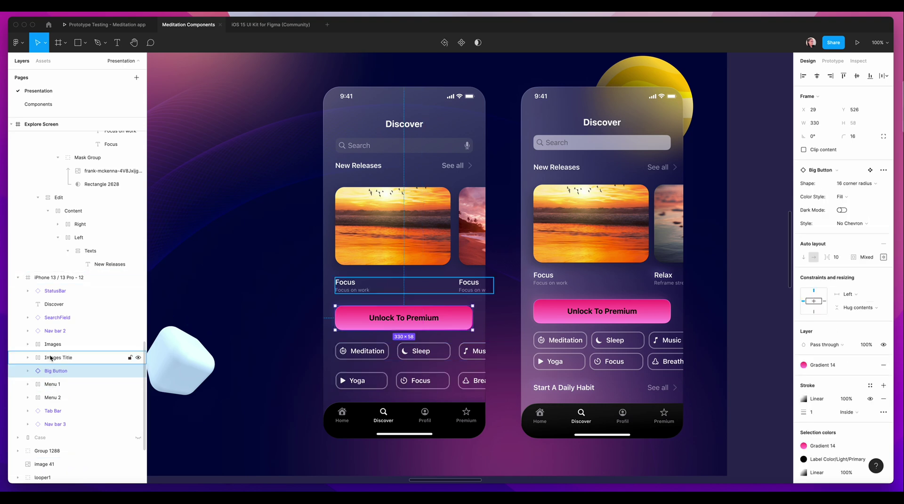
{"action": "left_click", "coordinate": [54, 317]}
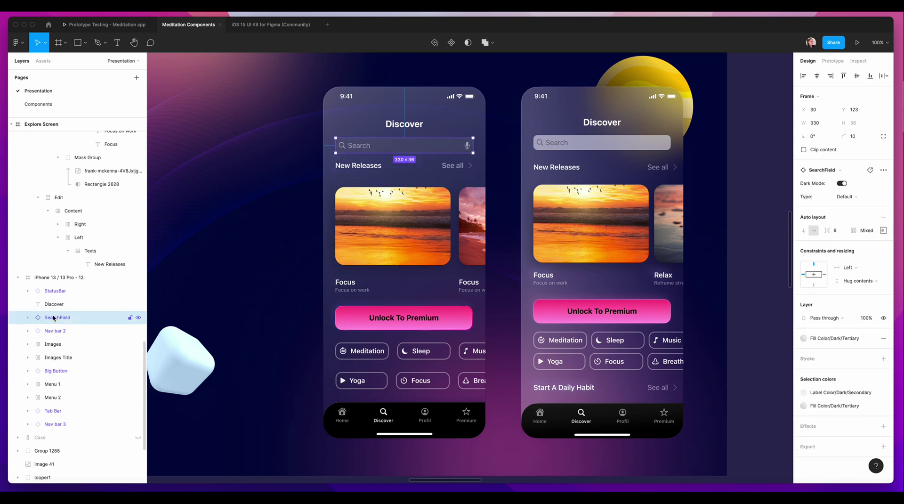
{"action": "scroll", "coordinate": [54, 317], "scroll_direction": "down", "scroll_amount": 5}
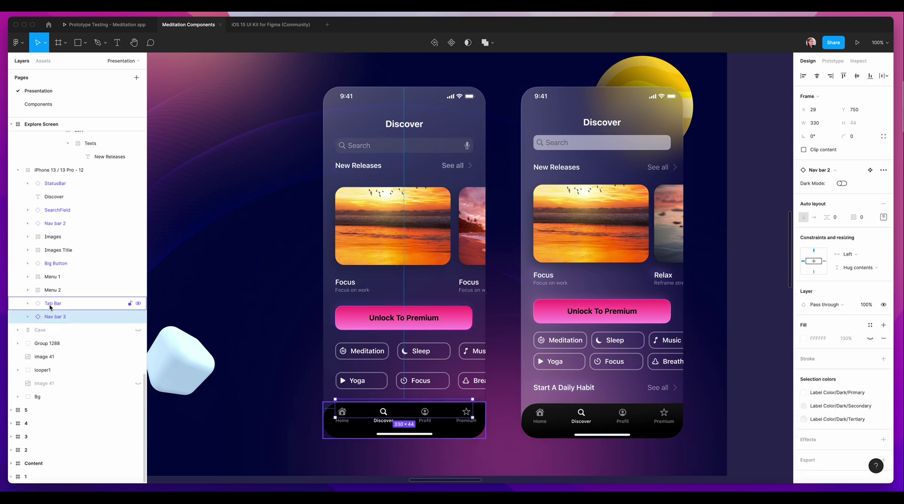
{"action": "left_click", "coordinate": [51, 304]}
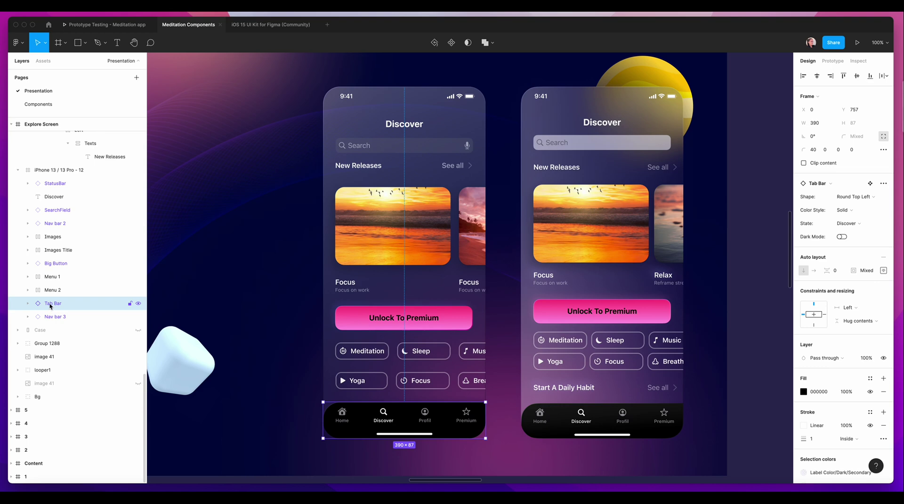
{"action": "left_click_drag", "start_coordinate": [51, 304], "coordinate": [52, 200]}
Wrap all layers from Discover to Nav bar 3 in a vertical auto layout with spacing 20
{"action": "left_click", "coordinate": [55, 316]}
{"action": "left_click", "coordinate": [54, 209], "text": "shift"}
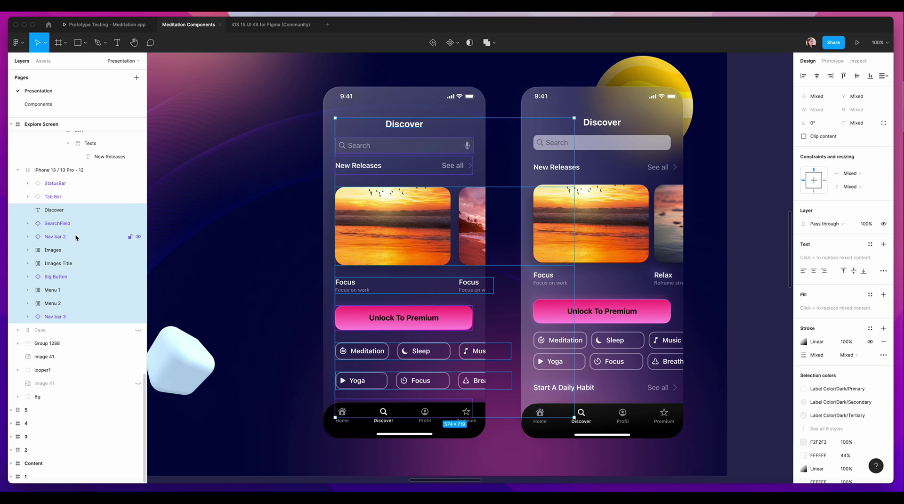
{"action": "key", "text": "shift+a"}
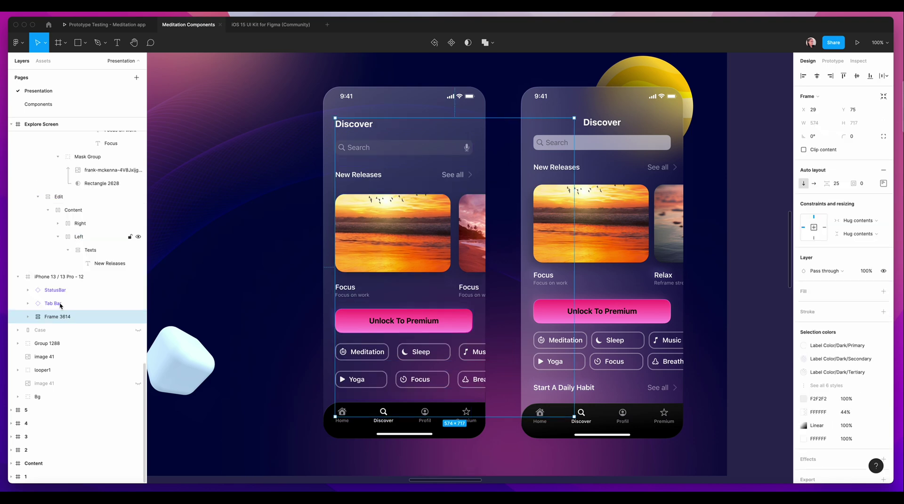
{"action": "left_click", "coordinate": [840, 186]}
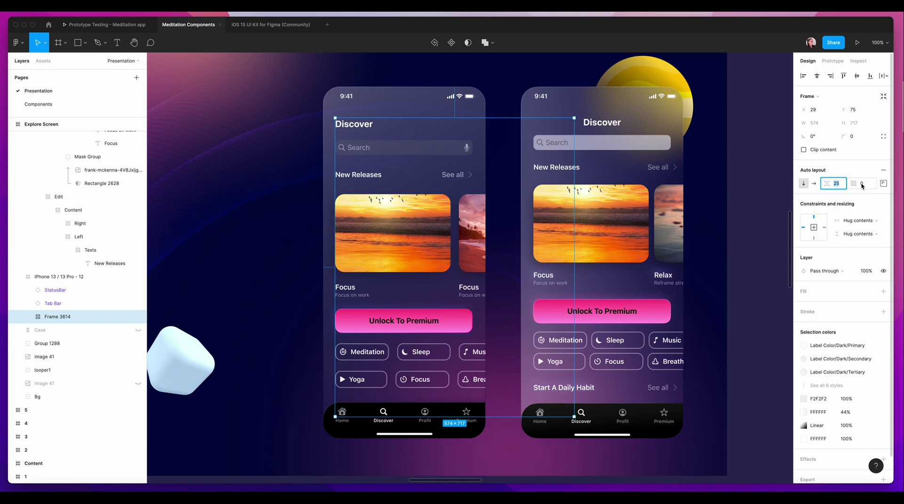
{"action": "type", "text": "20"}
{"action": "key", "text": "Return"}
{"action": "key", "text": "Escape"}
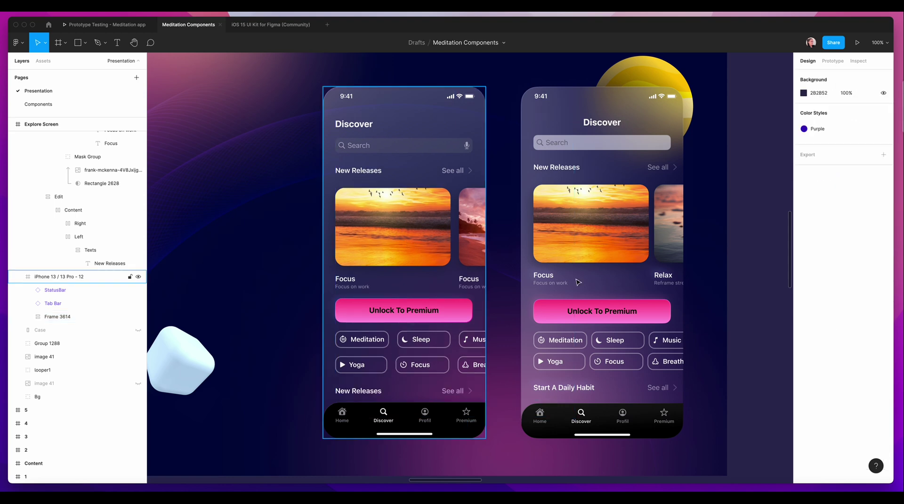
Change the lower section header's text to "Start A Daily Habit"
{"action": "double_click", "coordinate": [378, 391]}
{"action": "type", "text": "Start A Daily Habit"}
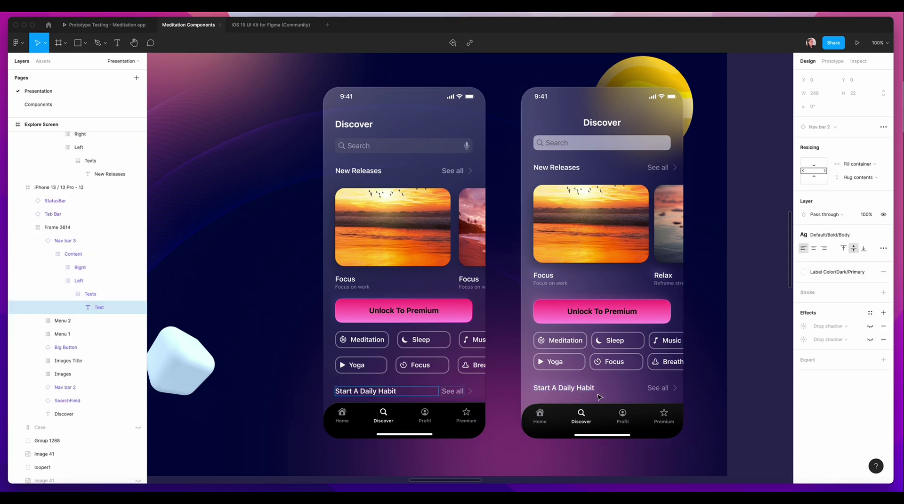
Move the Discover title out of the vertical auto layout frame and centre it horizontally on the phone screen
{"action": "key", "text": "Escape"}
{"action": "key", "text": "Escape"}
{"action": "scroll", "coordinate": [384, 141], "scroll_direction": "right", "scroll_amount": 3}
{"action": "scroll", "coordinate": [384, 142], "scroll_direction": "down", "scroll_amount": 2}
{"action": "scroll", "coordinate": [385, 142], "scroll_direction": "left", "scroll_amount": 1}
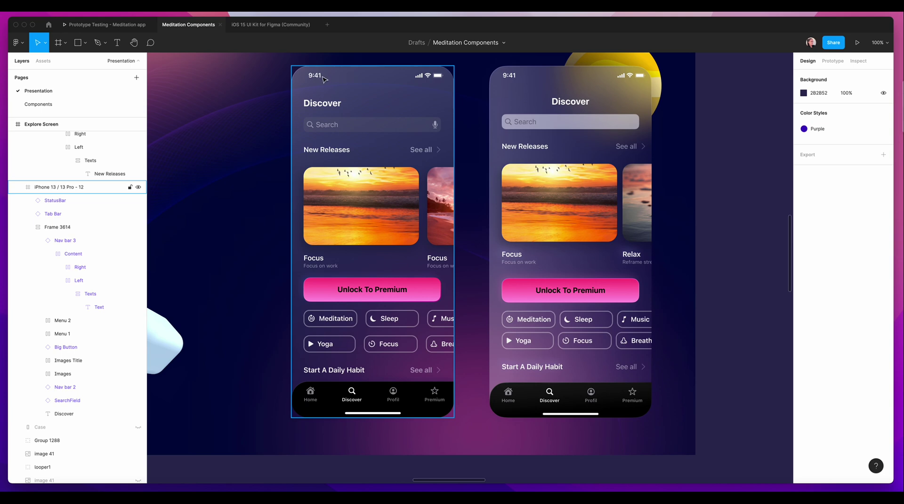
{"action": "left_click", "coordinate": [29, 228]}
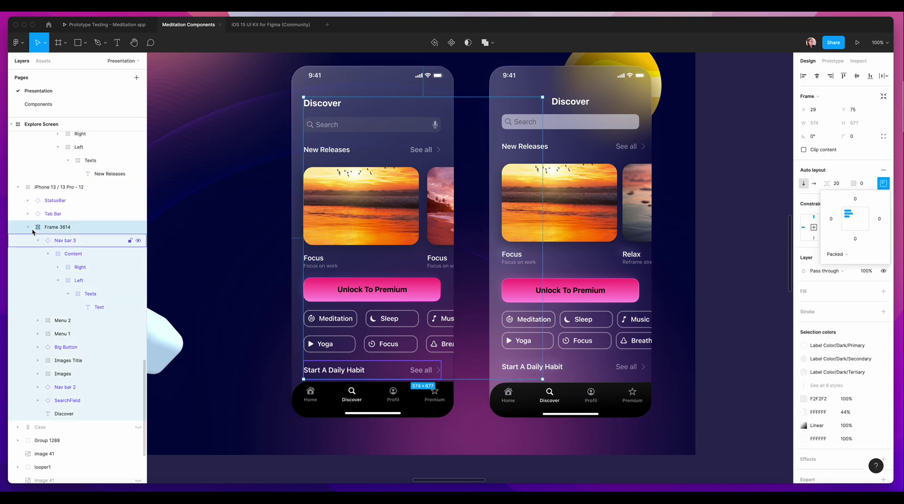
{"action": "left_click", "coordinate": [28, 228]}
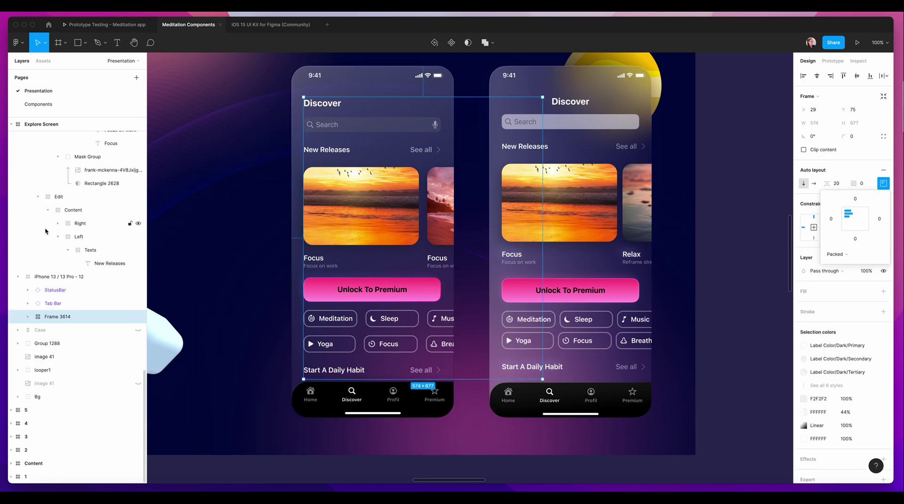
{"action": "left_click", "coordinate": [27, 316]}
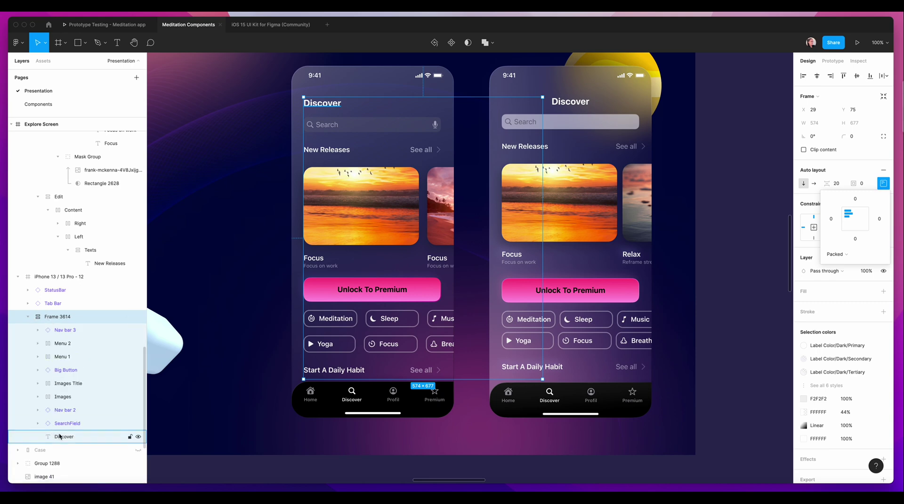
{"action": "left_click", "coordinate": [65, 437]}
{"action": "left_click_drag", "start_coordinate": [64, 437], "coordinate": [51, 321]}
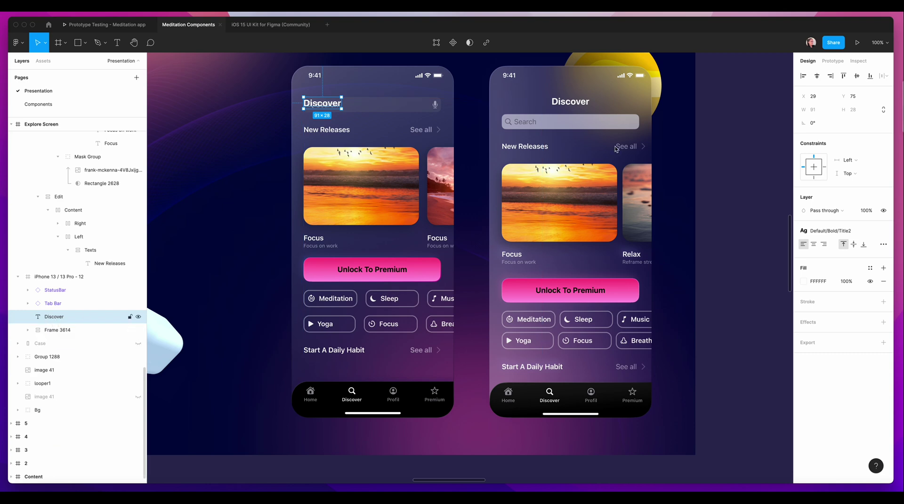
{"action": "left_click", "coordinate": [816, 75]}
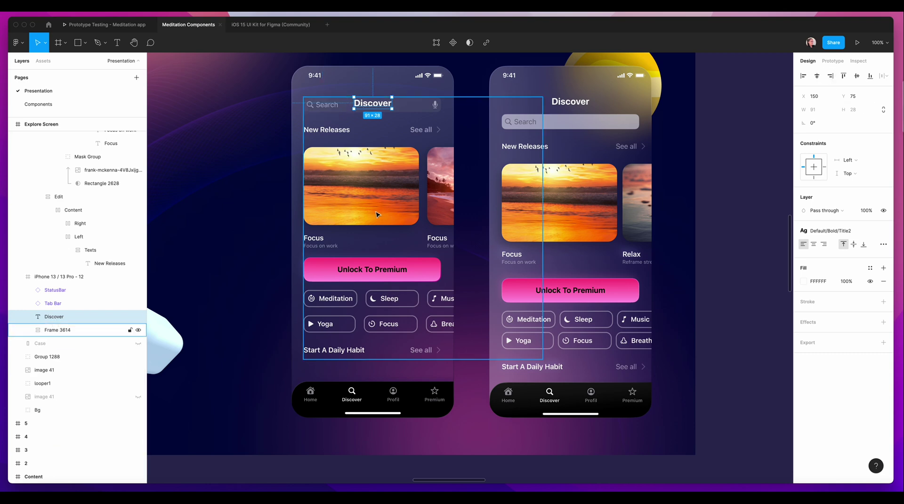
Move the auto layout content frame down to Y 115, below the Discover title
{"action": "left_click", "coordinate": [377, 214]}
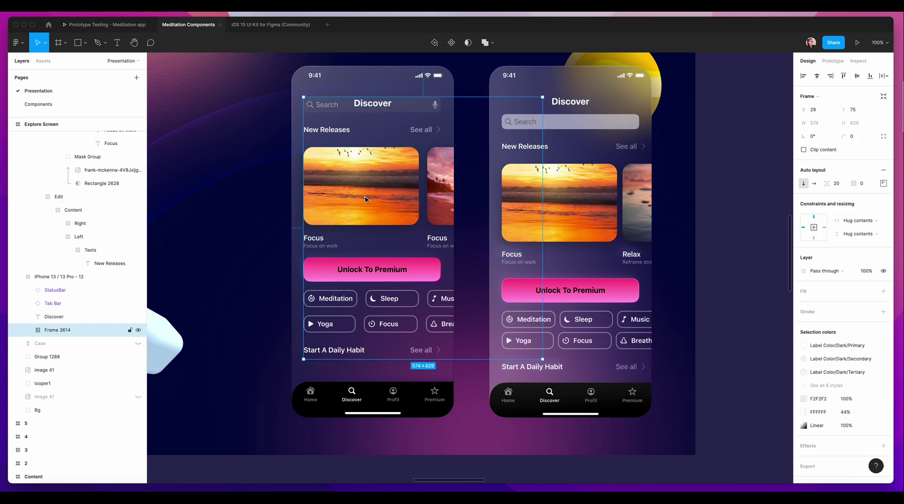
{"action": "key", "text": "shift+Down"}
{"action": "key", "text": "shift+Down"}
{"action": "key", "text": "shift+Down"}
{"action": "key", "text": "shift+Down"}
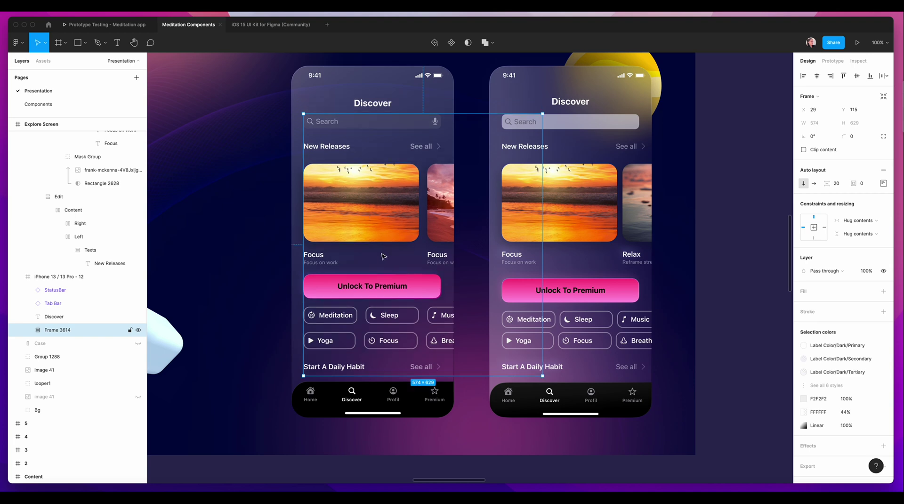
Move the Discover title up to Y 67
{"action": "left_click", "coordinate": [253, 200]}
{"action": "left_click_drag", "start_coordinate": [372, 103], "coordinate": [372, 99]}
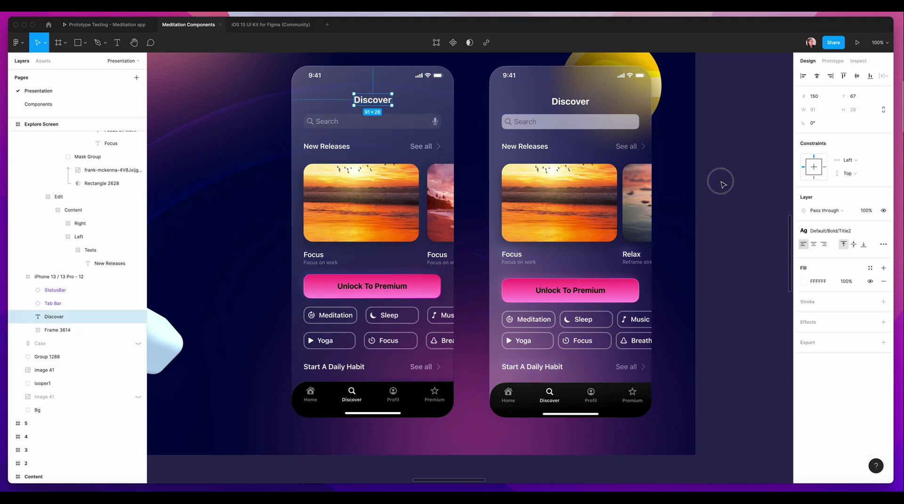
{"action": "key", "text": "Escape"}
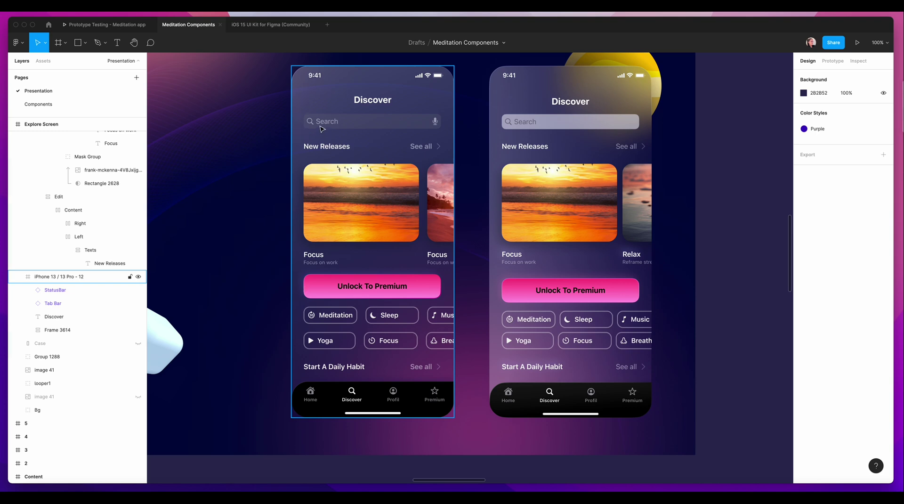
Shift the auto layout content frame to X 30 and delete the reference Discover screen beside the new one
{"action": "left_click", "coordinate": [337, 129]}
{"action": "left_click", "coordinate": [297, 217]}
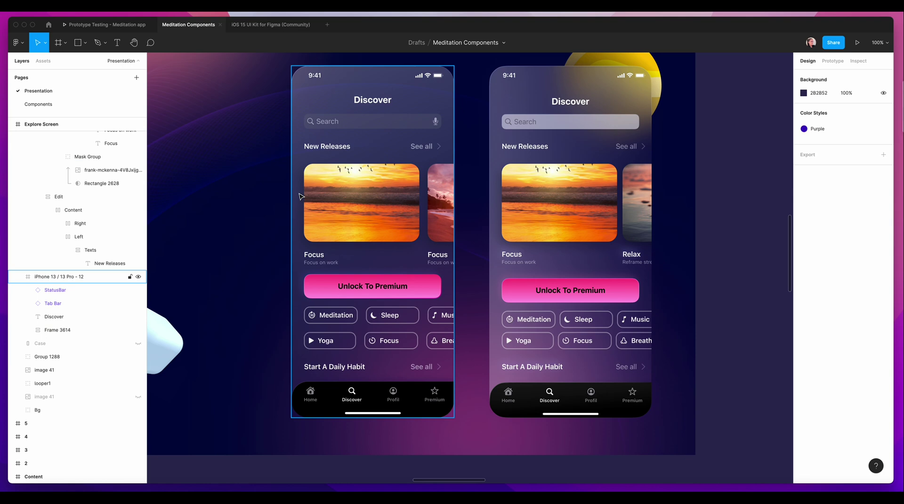
{"action": "left_click", "coordinate": [660, 277]}
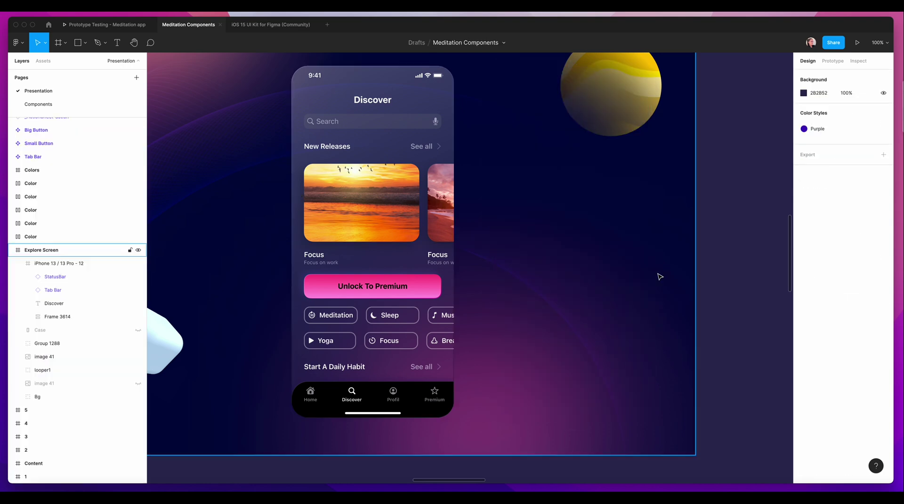
Duplicate the phone screen to X 936, Y 77 over the yellow planet, and try switching off dark mode on the copy's search field
{"action": "scroll", "coordinate": [659, 276], "scroll_direction": "up", "scroll_amount": 3}
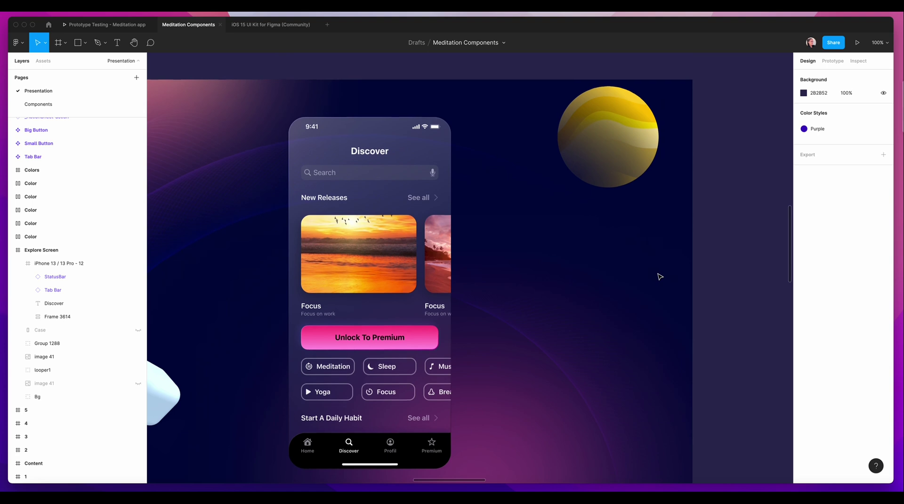
{"action": "left_click", "coordinate": [378, 259]}
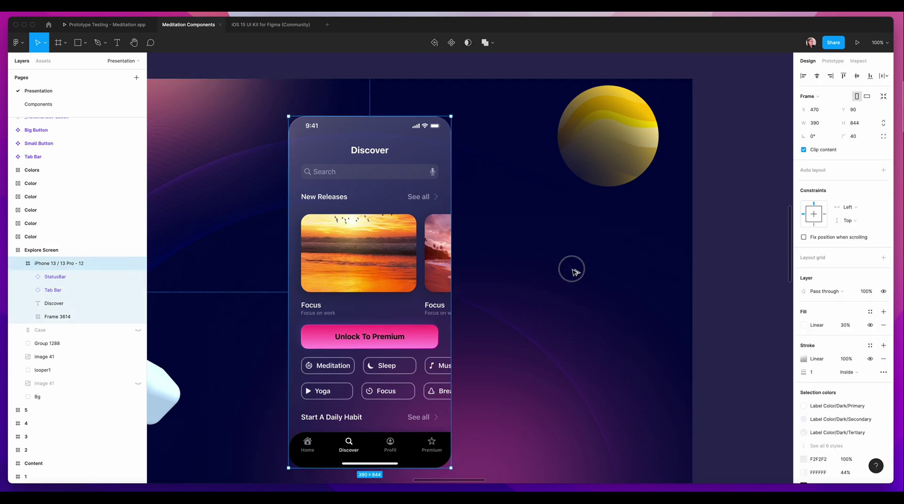
{"action": "key", "text": "super+d"}
{"action": "left_click_drag", "start_coordinate": [571, 272], "coordinate": [565, 244]}
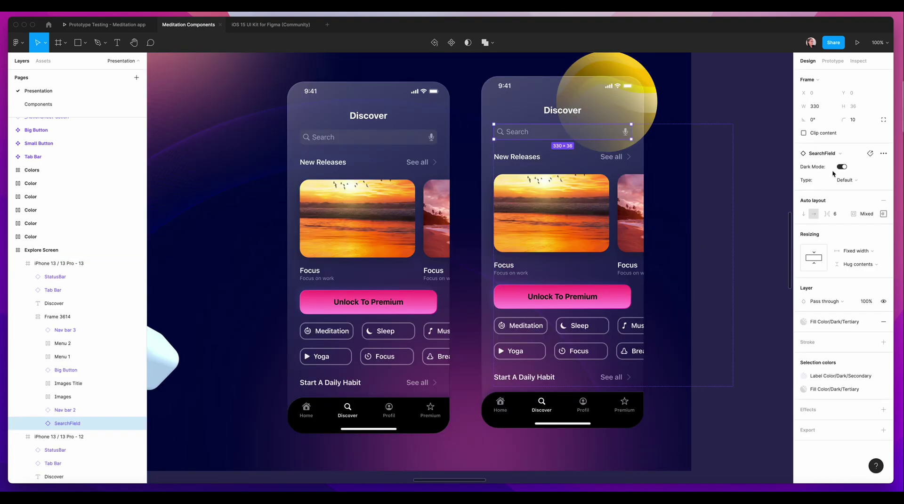
{"action": "left_click", "coordinate": [842, 168]}
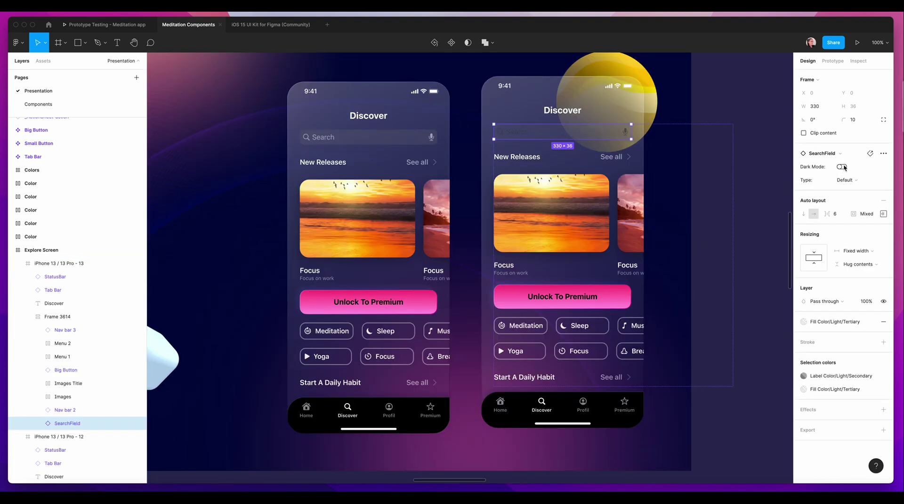
Set the first image card in the copied screen to size Big and hide the second card
{"action": "left_click", "coordinate": [545, 218]}
{"action": "left_click", "coordinate": [544, 219]}
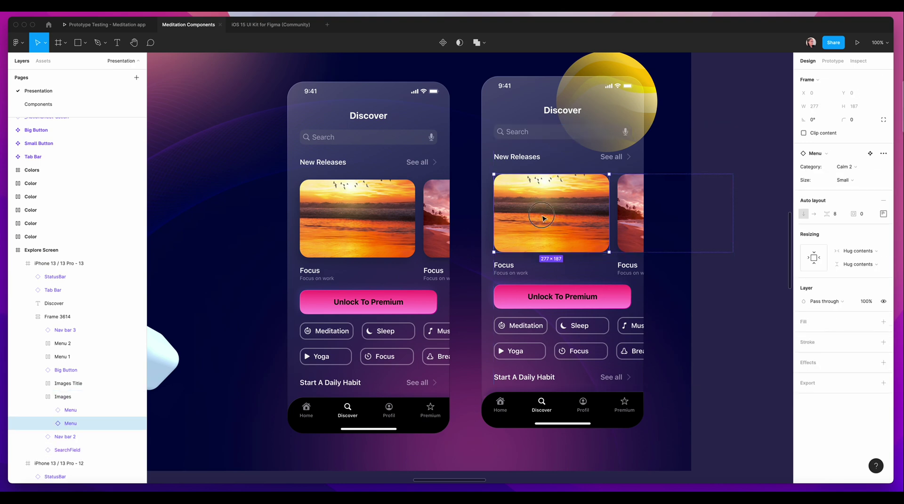
{"action": "left_click", "coordinate": [849, 166]}
{"action": "left_click", "coordinate": [843, 180]}
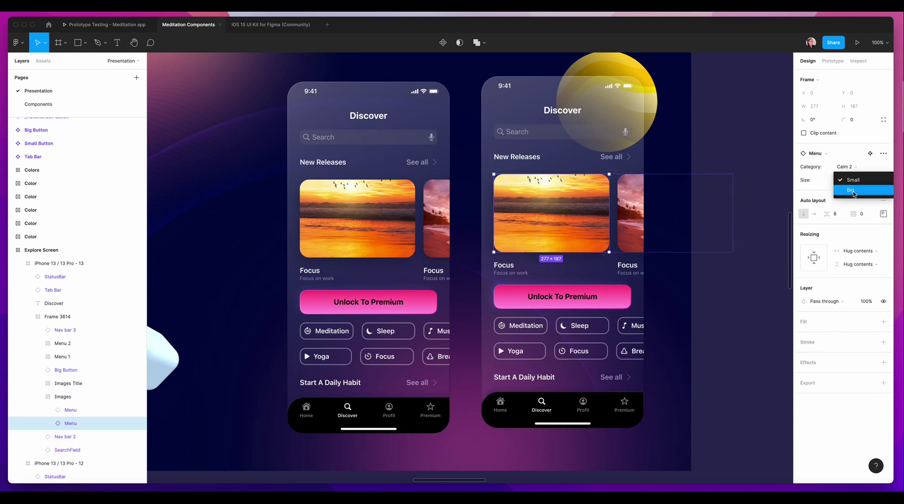
{"action": "left_click", "coordinate": [852, 191]}
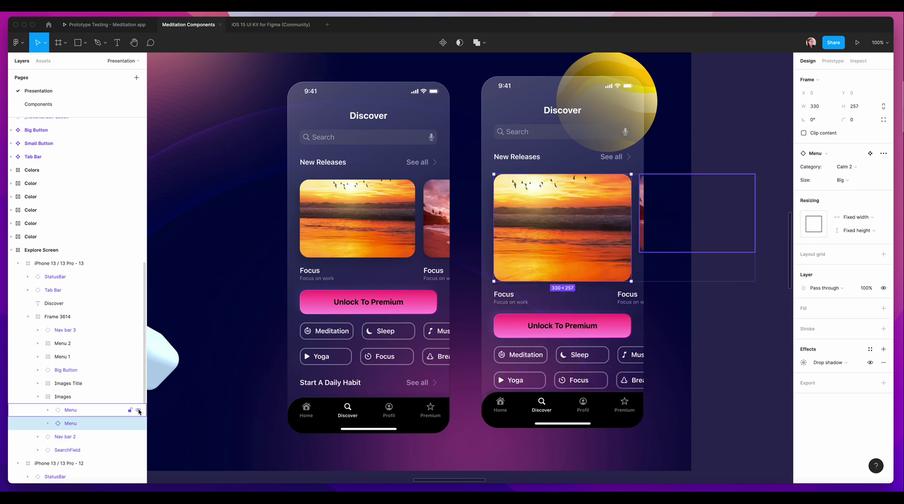
{"action": "left_click", "coordinate": [138, 411]}
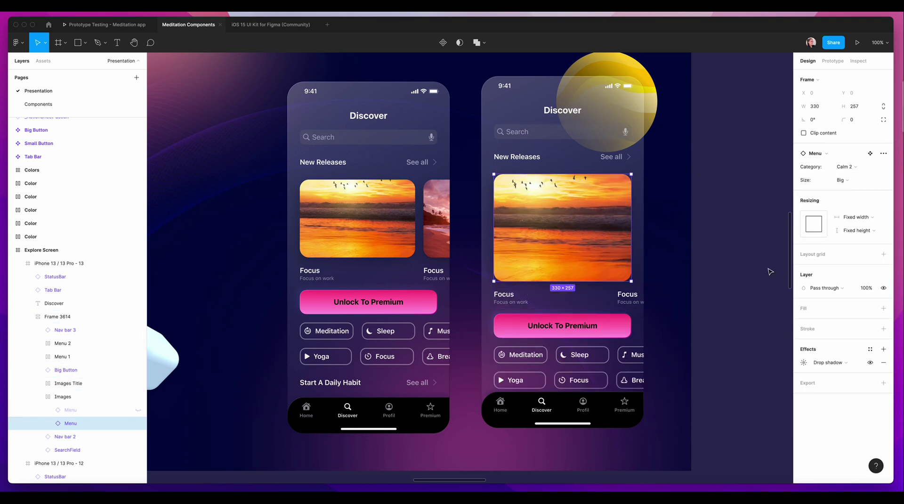
Apply the Gradient 8 colour style to the copy's Unlock To Premium button and try its dark mode on and off
{"action": "left_click", "coordinate": [595, 332]}
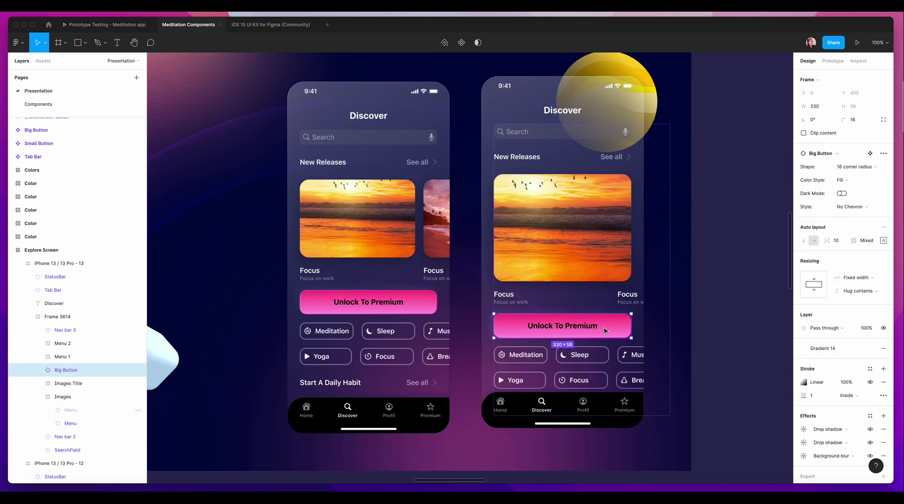
{"action": "left_click", "coordinate": [857, 348]}
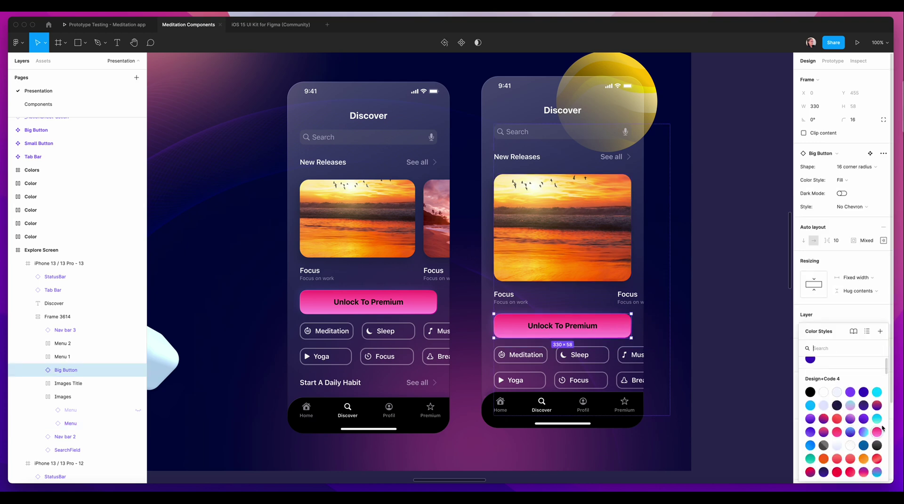
{"action": "left_click", "coordinate": [877, 425]}
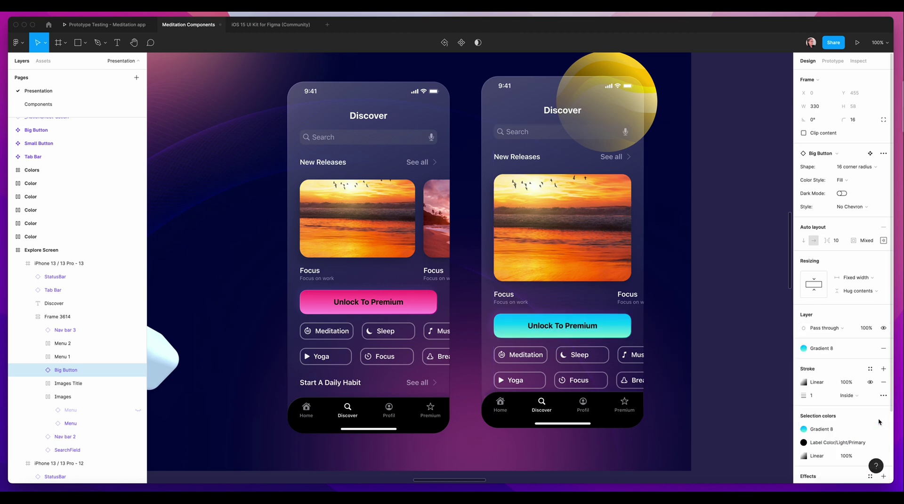
{"action": "left_click", "coordinate": [842, 194]}
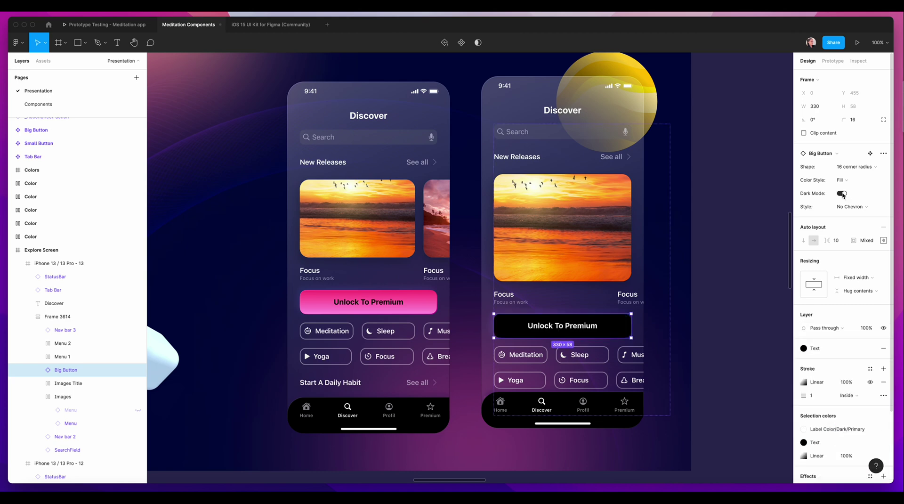
{"action": "left_click", "coordinate": [841, 193]}
Set the copy's Unlock To Premium button to the With Chevron style and the 30 corner radius shape
{"action": "left_click", "coordinate": [852, 206]}
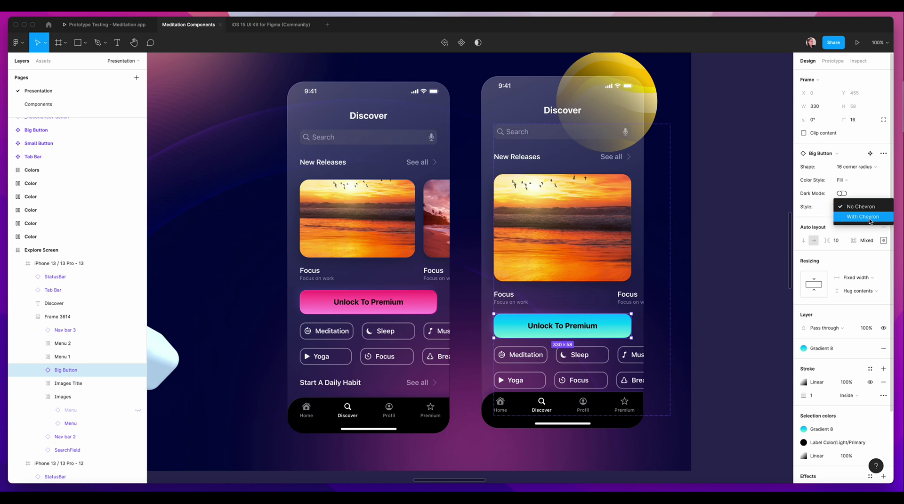
{"action": "left_click", "coordinate": [869, 221]}
{"action": "left_click", "coordinate": [856, 166]}
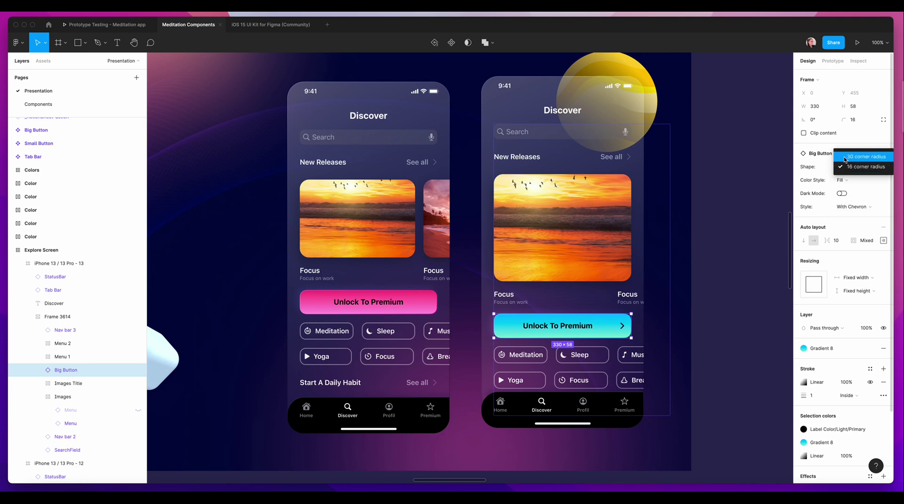
{"action": "left_click", "coordinate": [859, 157]}
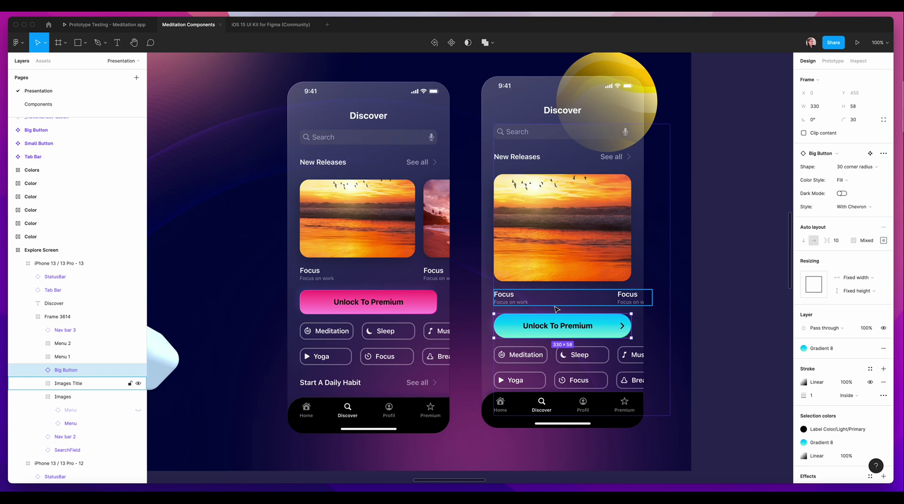
Move the copied phone screen down to Y 82
{"action": "key", "text": "Escape"}
{"action": "left_click", "coordinate": [566, 175]}
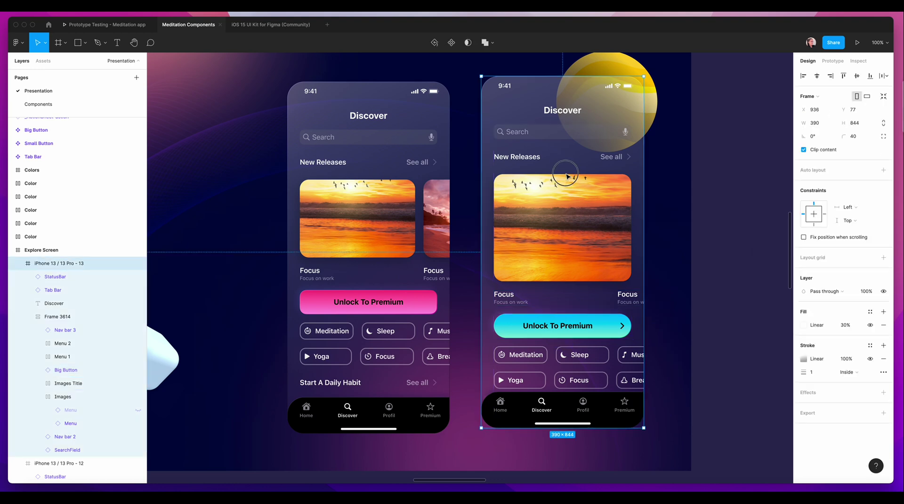
{"action": "left_click_drag", "start_coordinate": [568, 176], "coordinate": [567, 178]}
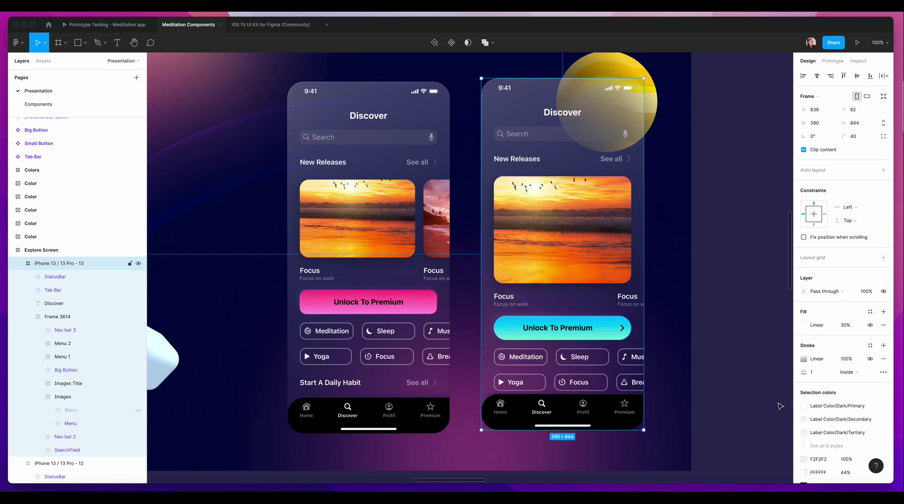
Set the copy's tab bar to state Profil, colour style Background Blur and shape Rectangle
{"action": "left_click", "coordinate": [569, 405]}
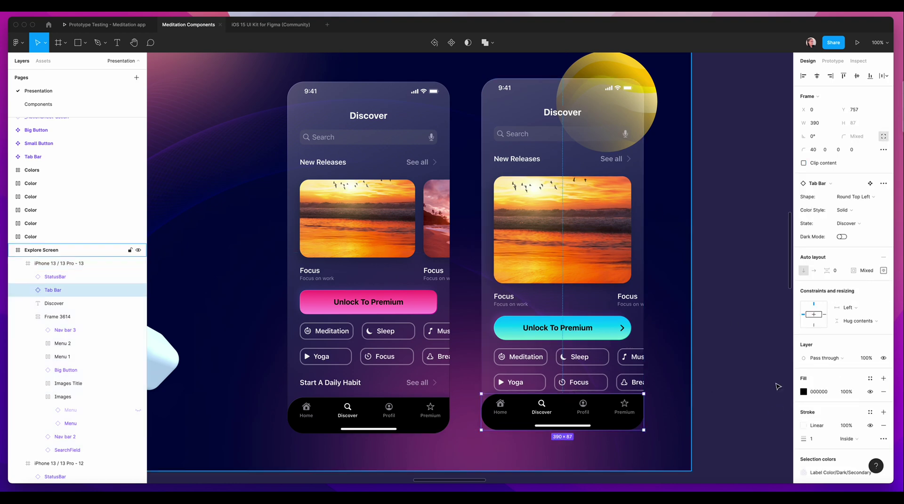
{"action": "left_click", "coordinate": [853, 224]}
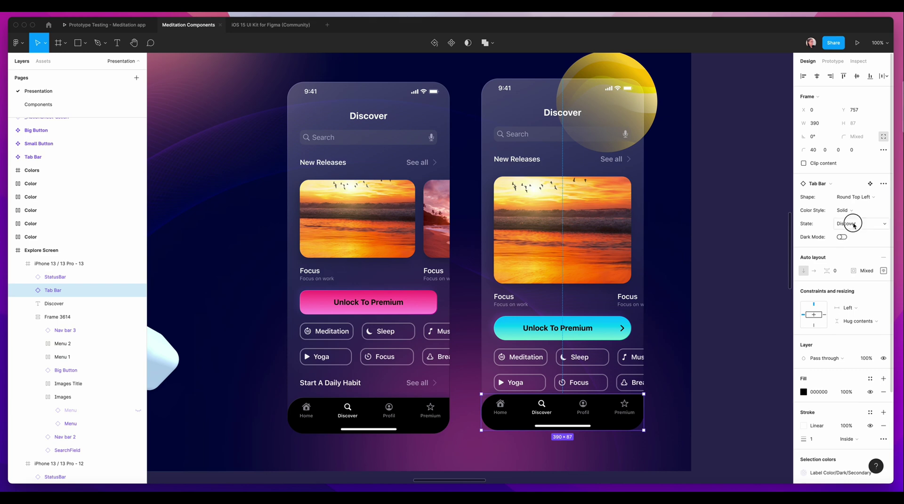
{"action": "left_click", "coordinate": [852, 234]}
{"action": "left_click", "coordinate": [843, 210]}
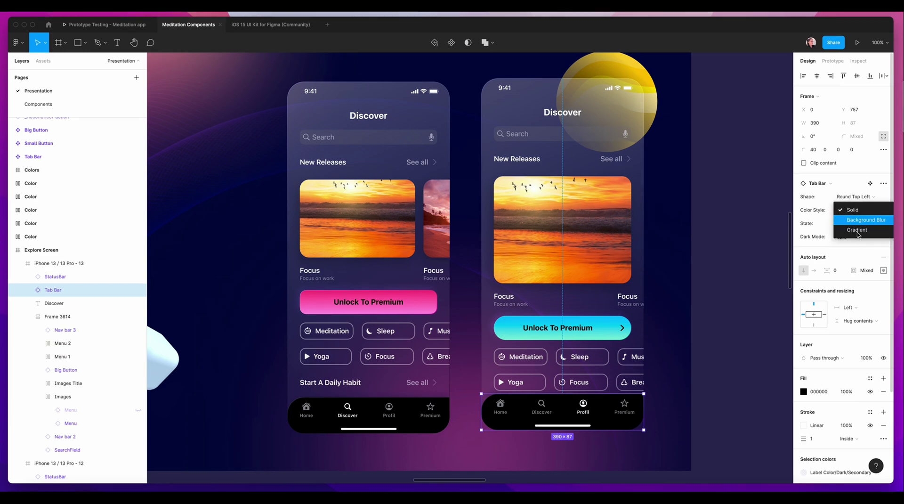
{"action": "left_click", "coordinate": [842, 231]}
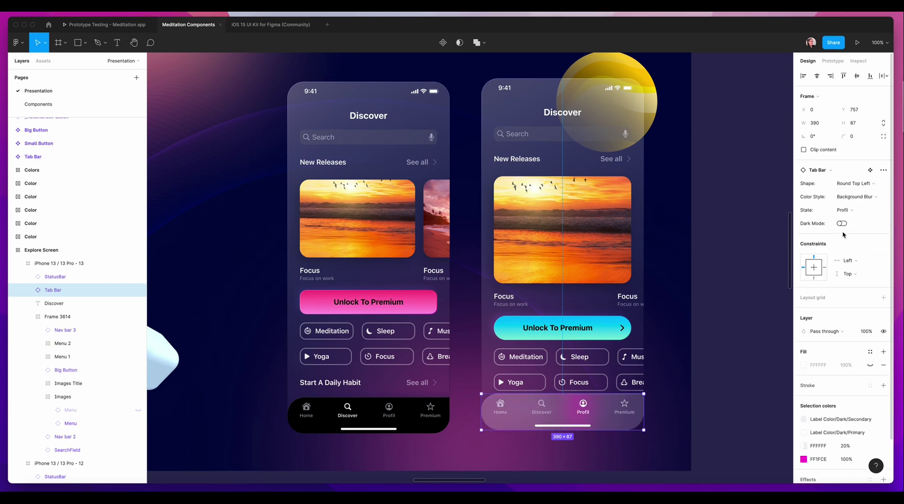
{"action": "left_click", "coordinate": [846, 183]}
{"action": "left_click", "coordinate": [852, 173]}
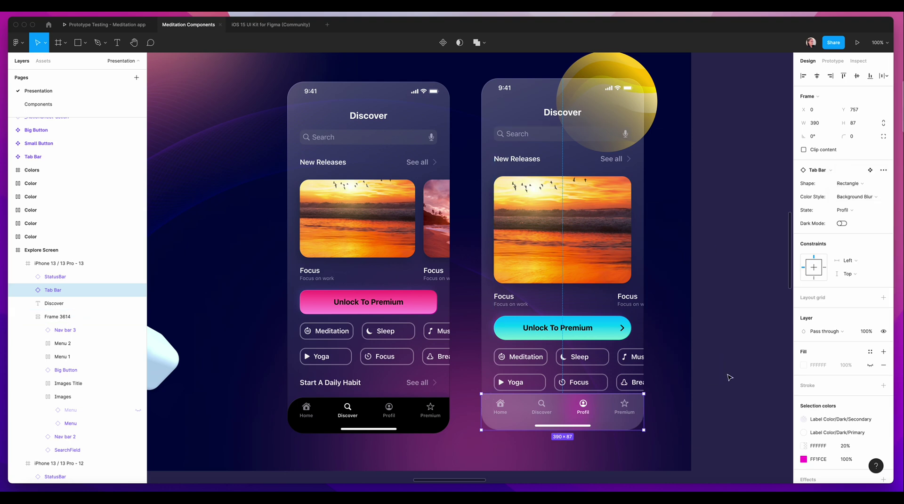
{"action": "left_click", "coordinate": [588, 238]}
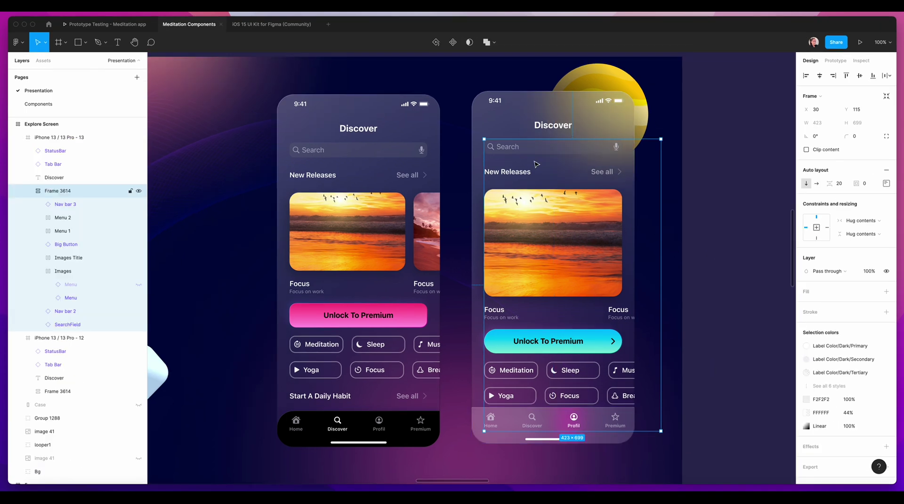
Ungroup Frame 3614 in the copied phone screen and collapse its Images layer
{"action": "left_click", "coordinate": [30, 191]}
{"action": "right_click", "coordinate": [61, 191]}
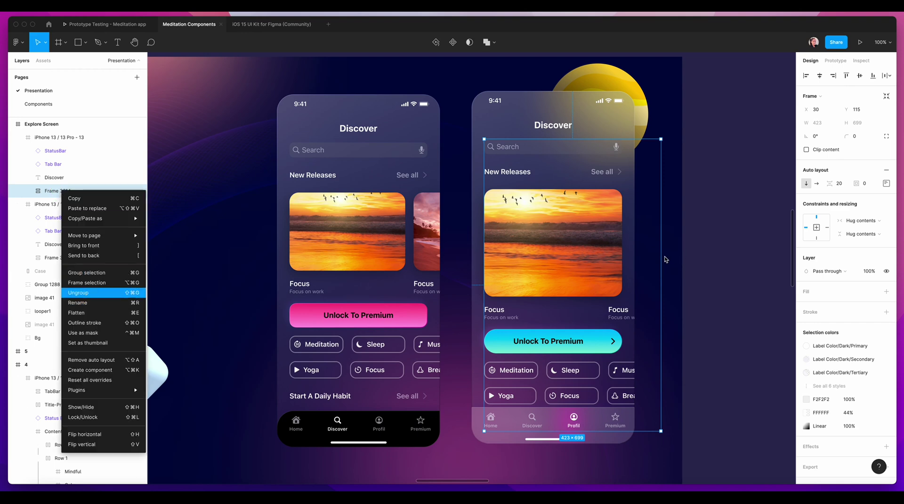
{"action": "key", "text": "Return"}
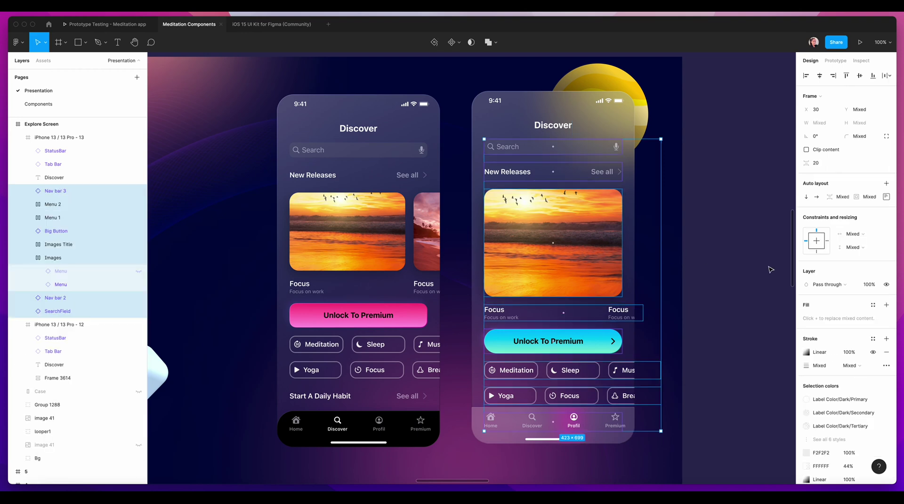
{"action": "left_click", "coordinate": [725, 200]}
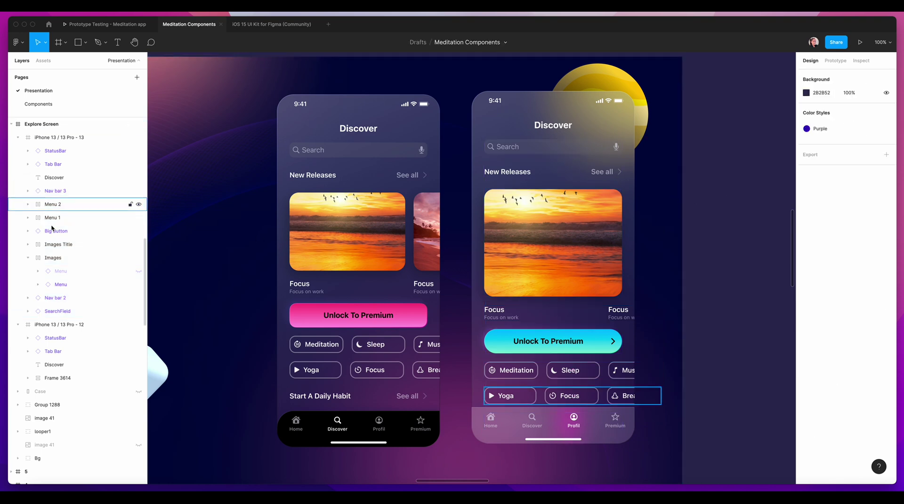
{"action": "left_click", "coordinate": [28, 257]}
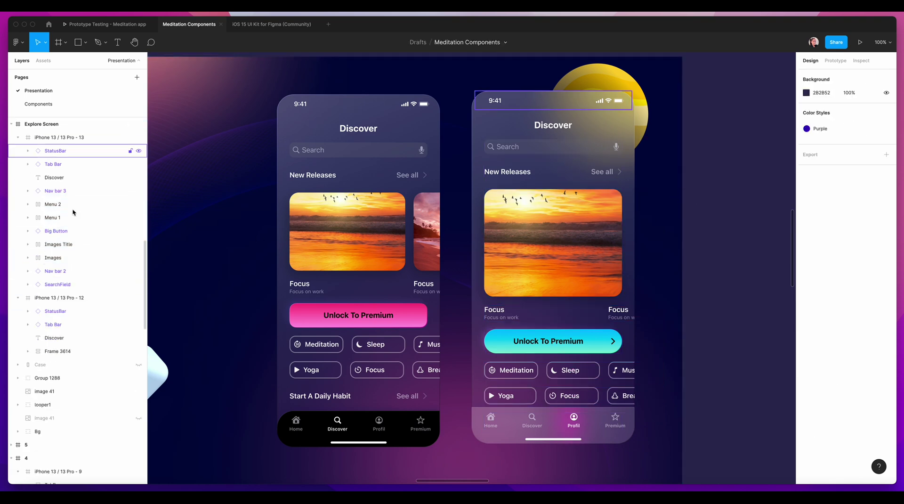
Shrink the copy's Unlock To Premium button to about 297 wide, reduce its height and centre it on the phone screen
{"action": "left_click", "coordinate": [596, 346]}
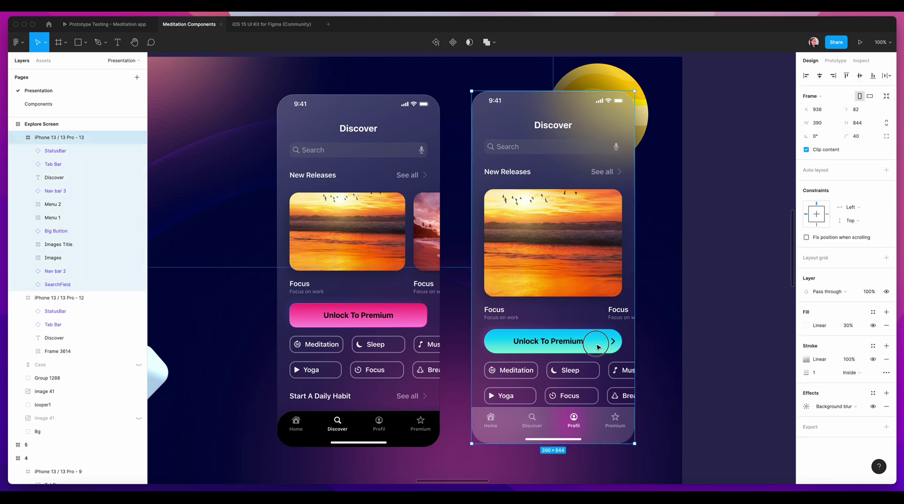
{"action": "left_click", "coordinate": [595, 347]}
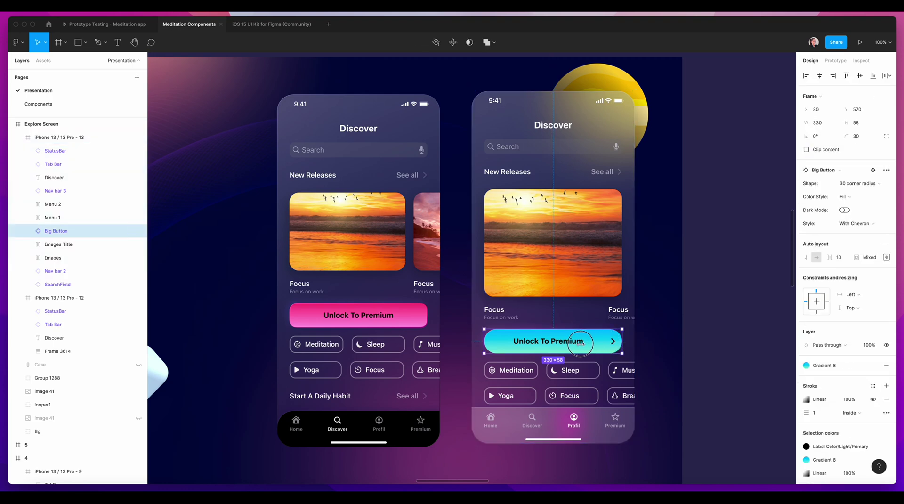
{"action": "left_click_drag", "start_coordinate": [574, 343], "coordinate": [608, 344]}
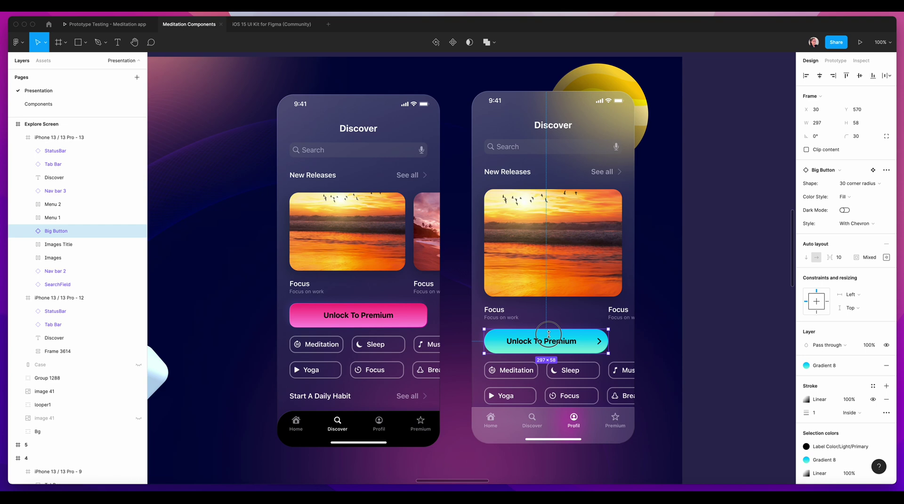
Delete the copy's sunset Images frame and place a lotus Images Component instance under New Releases
{"action": "double_click", "coordinate": [557, 242]}
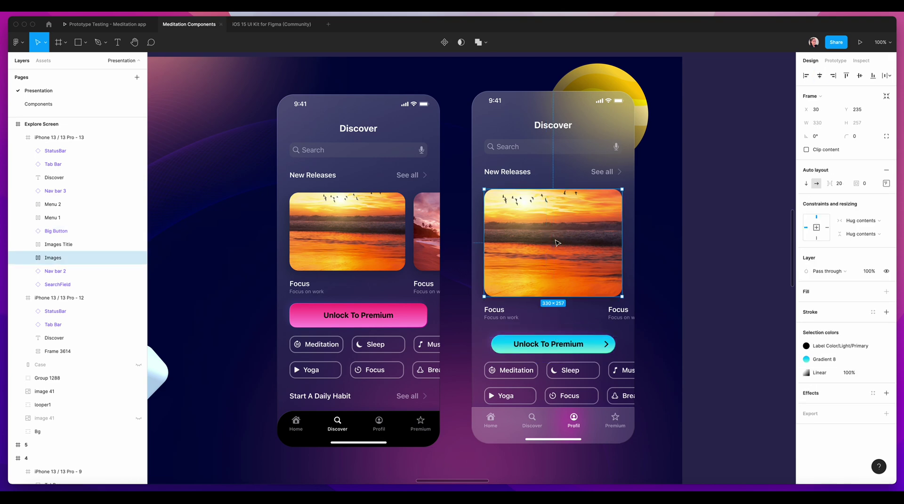
{"action": "left_click", "coordinate": [28, 257]}
{"action": "left_click", "coordinate": [56, 259]}
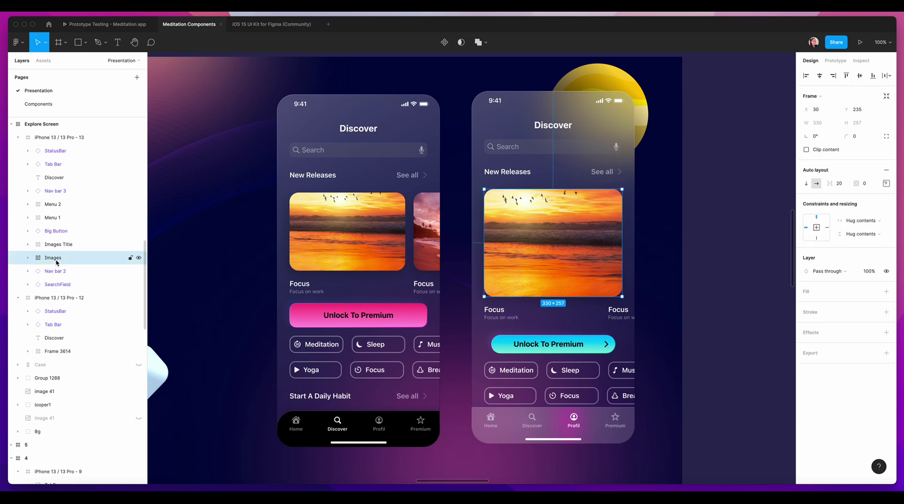
{"action": "left_click", "coordinate": [44, 60]}
{"action": "left_click_drag", "start_coordinate": [77, 163], "coordinate": [481, 253]}
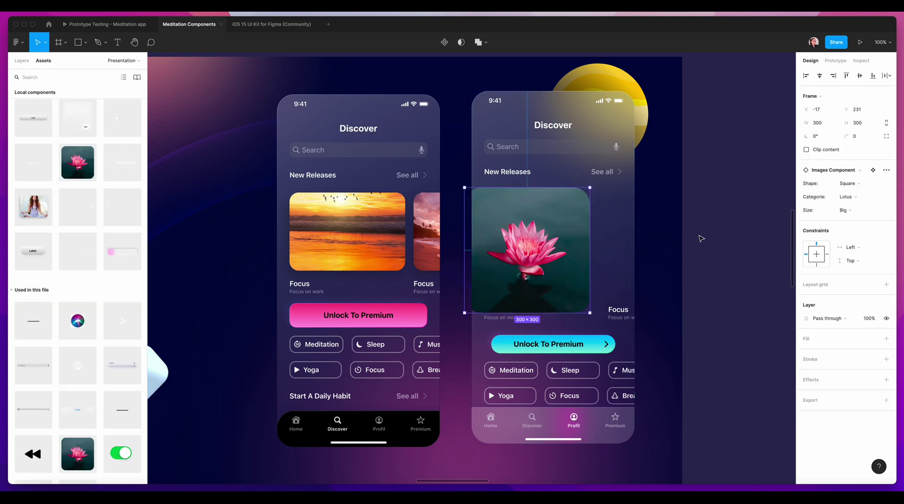
Set the lotus image to Small size and Rectangle shape and move it to about X 29, Y 253
{"action": "left_click", "coordinate": [844, 210]}
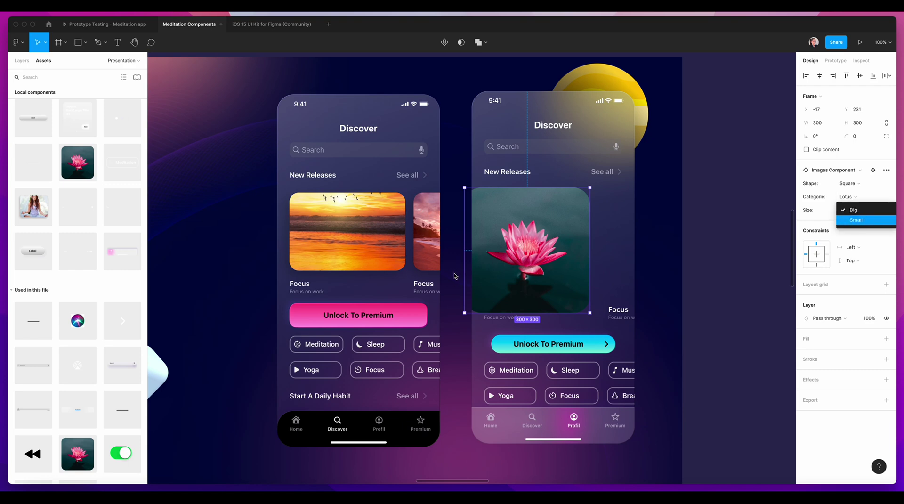
{"action": "key", "text": "Return"}
{"action": "left_click_drag", "start_coordinate": [514, 248], "coordinate": [513, 248]}
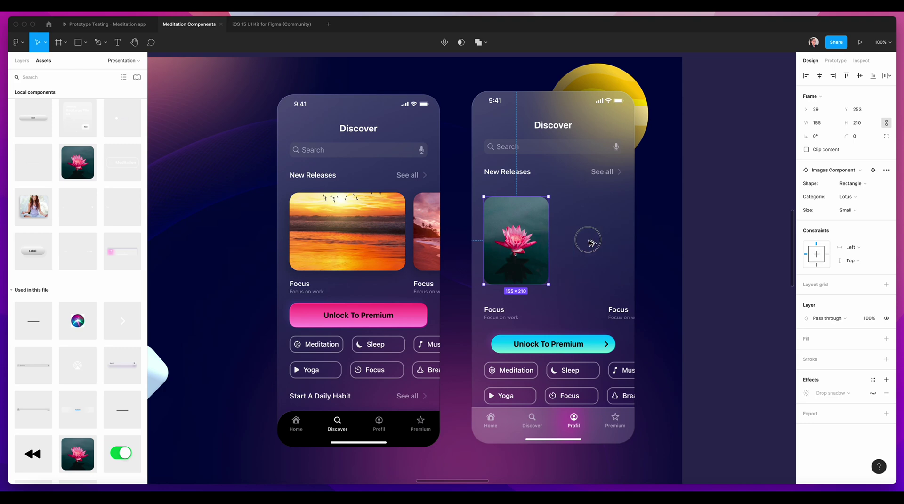
Duplicate the lotus image beside itself and line the two up at X 30 and X 205
{"action": "key", "text": "alt+h"}
{"action": "key", "text": "super+d"}
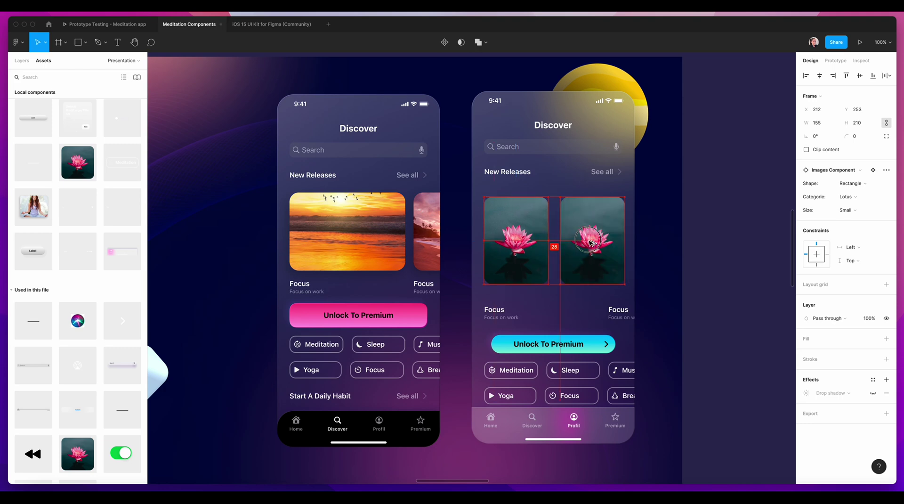
{"action": "left_click", "coordinate": [515, 240], "text": "shift"}
{"action": "left_click", "coordinate": [818, 162]}
{"action": "type", "text": "30"}
{"action": "key", "text": "Escape"}
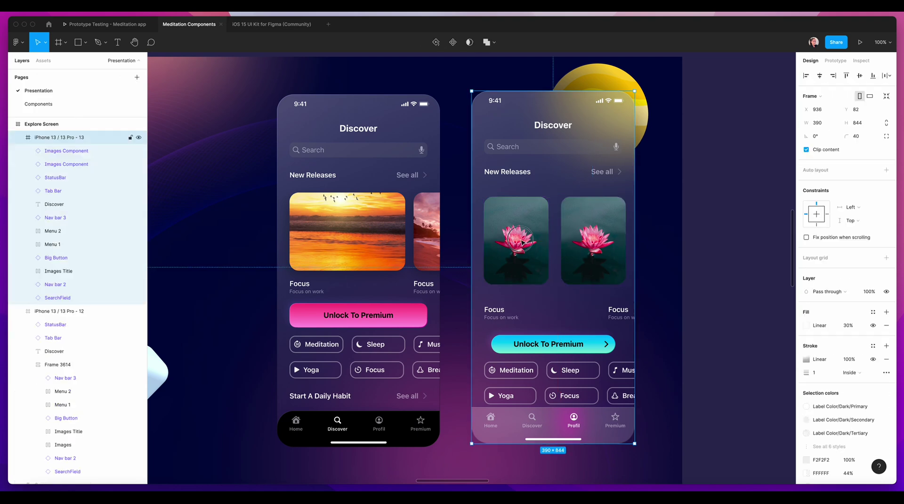
{"action": "left_click", "coordinate": [516, 235]}
{"action": "left_click", "coordinate": [589, 235]}
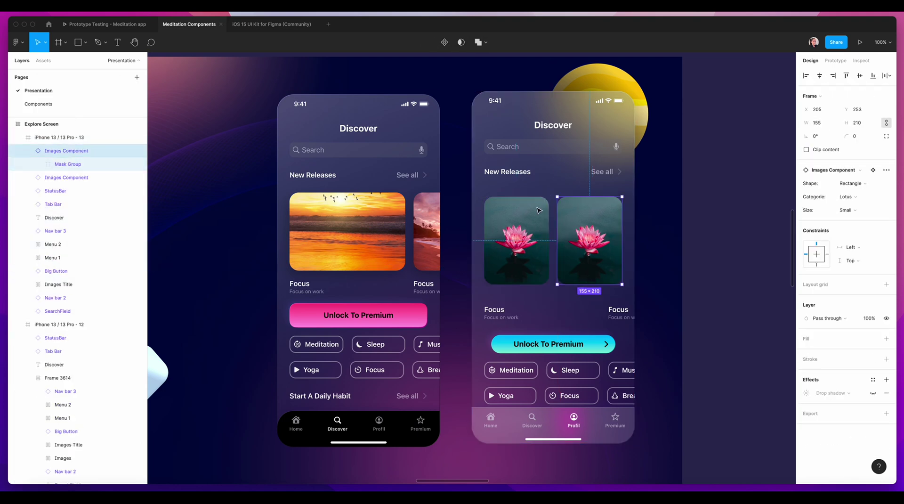
Set the category of the first New Releases image to Stone and the second to Yoga
{"action": "double_click", "coordinate": [514, 222]}
{"action": "left_click", "coordinate": [61, 177]}
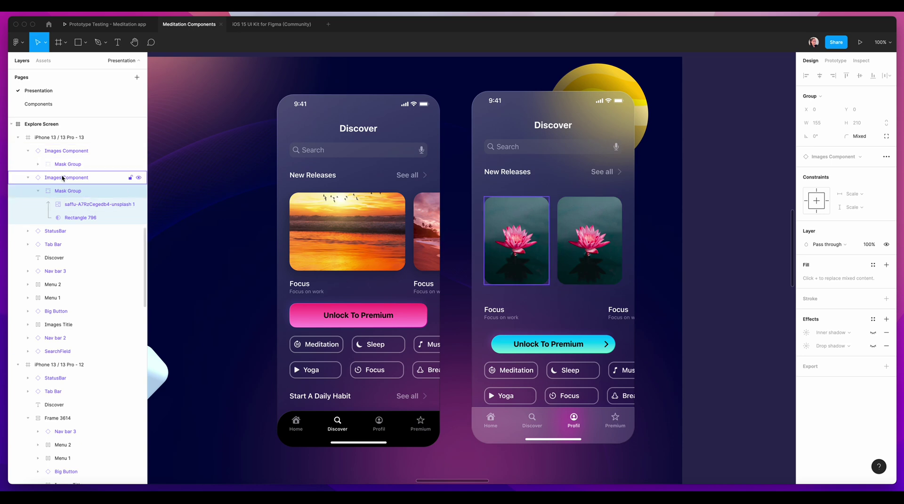
{"action": "left_click", "coordinate": [854, 196]}
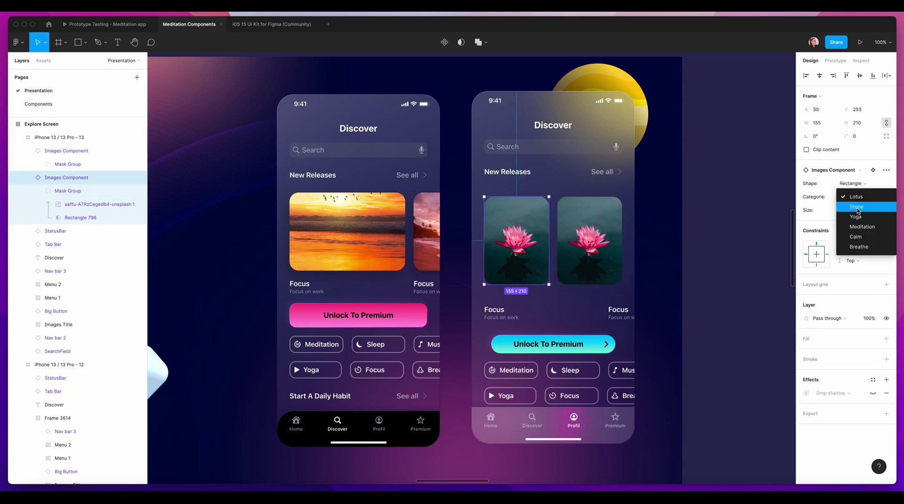
{"action": "left_click", "coordinate": [857, 210]}
{"action": "left_click", "coordinate": [606, 246]}
{"action": "left_click", "coordinate": [854, 196]}
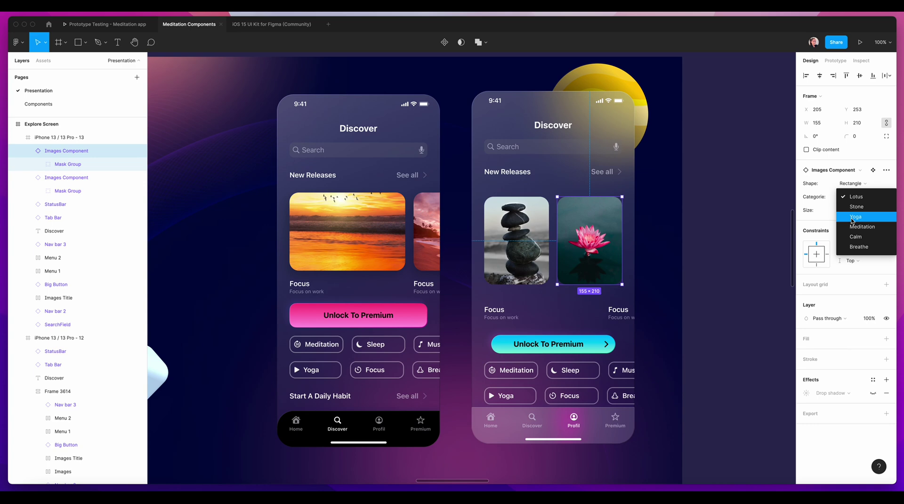
{"action": "left_click", "coordinate": [855, 216]}
{"action": "key", "text": "Escape"}
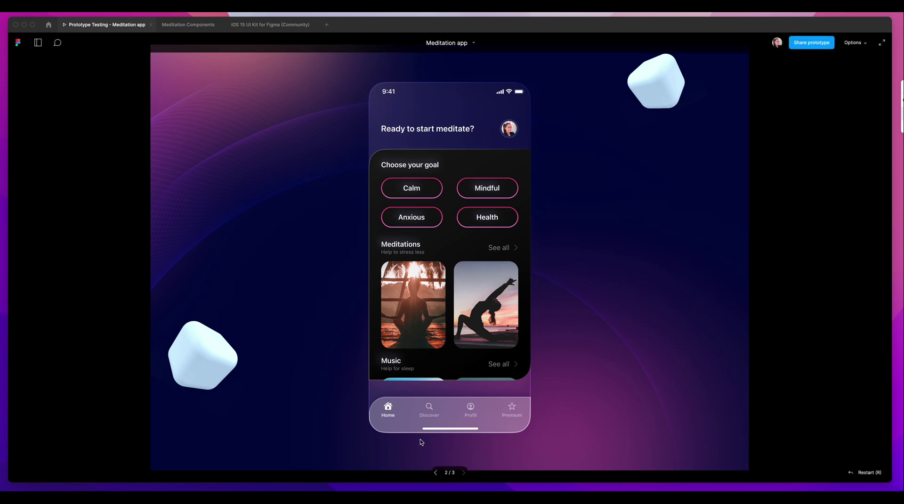
Test the Meditation app prototype by going from Home to Discover, opening the Breathe category, returning to Discover and going back Home
{"action": "left_click", "coordinate": [429, 407]}
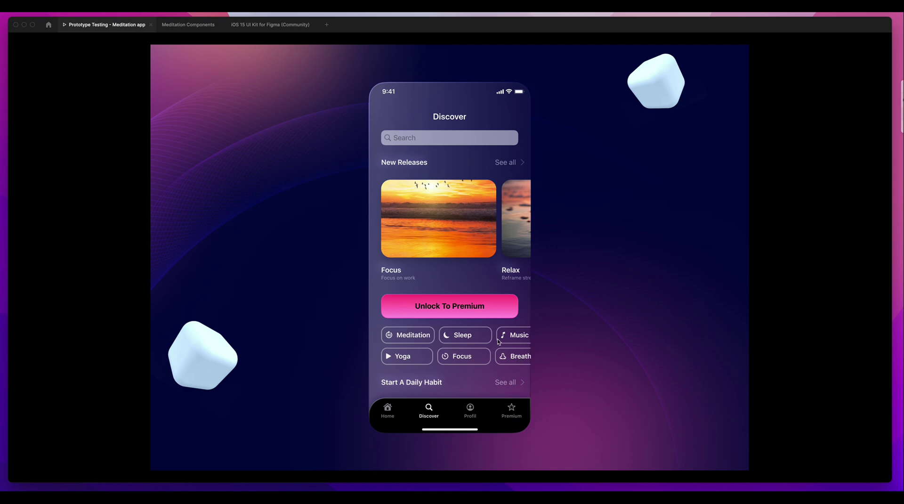
{"action": "left_click", "coordinate": [522, 357]}
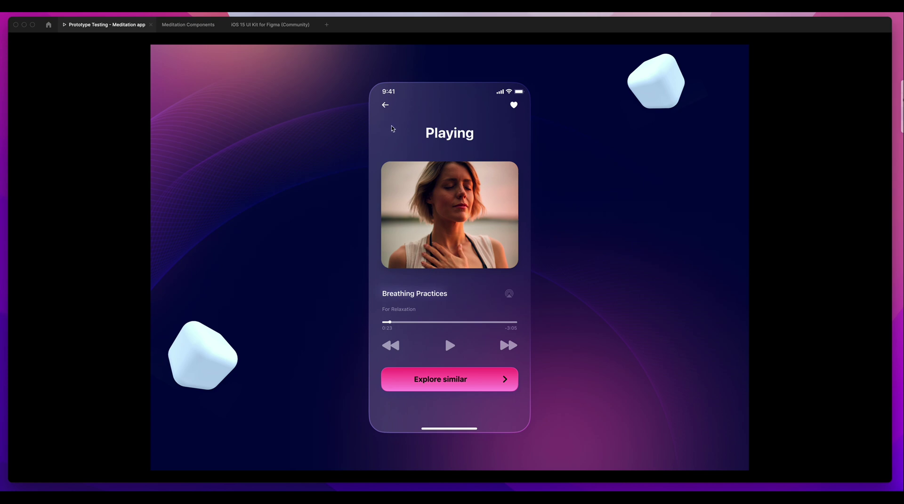
{"action": "left_click", "coordinate": [385, 105]}
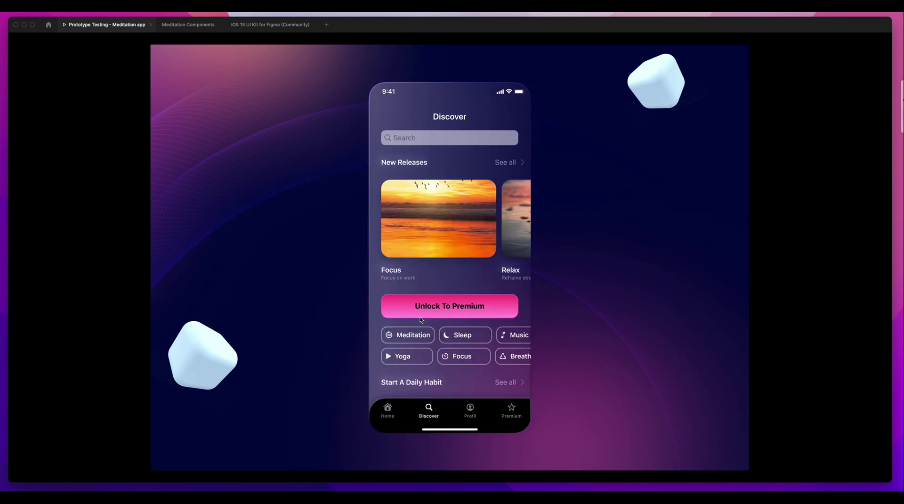
{"action": "left_click", "coordinate": [388, 412]}
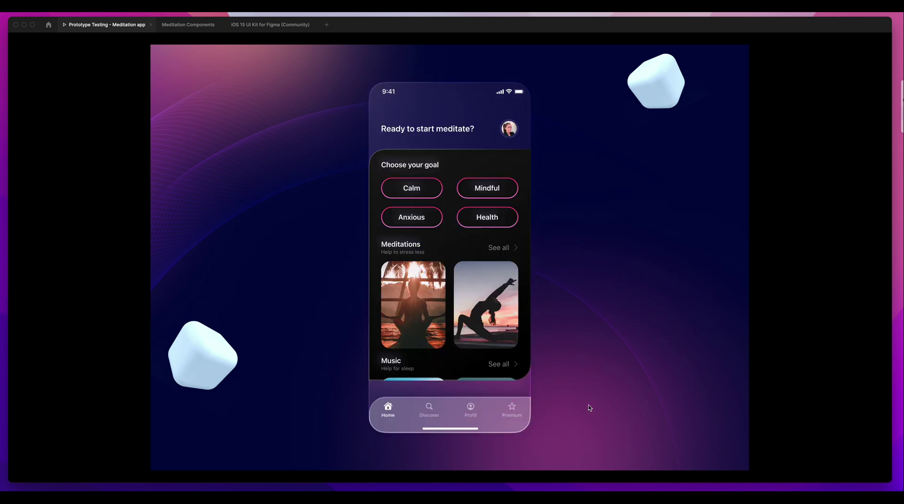